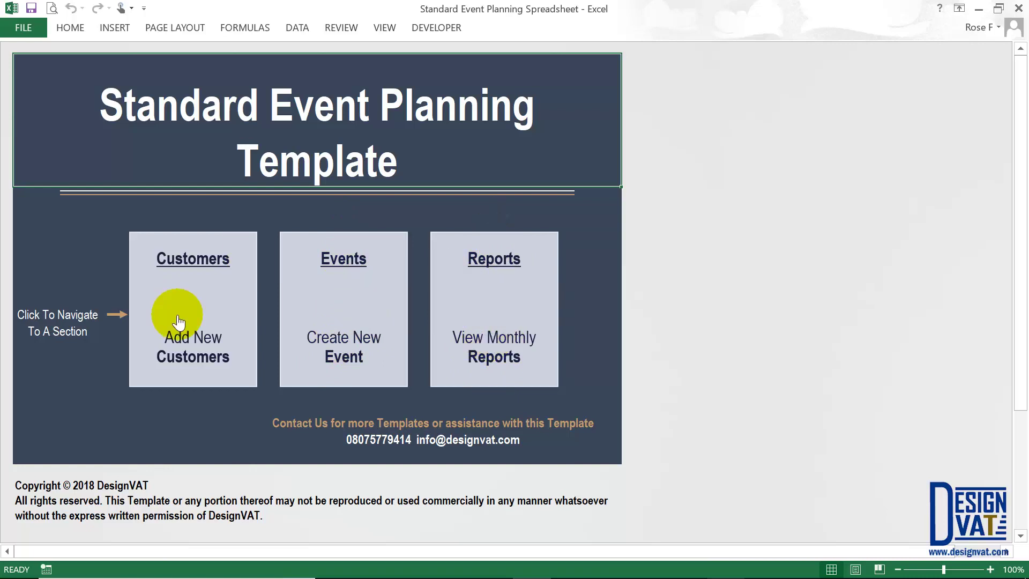
- Open the Customers section from the event planning template's dashboard
left_click(183, 257)
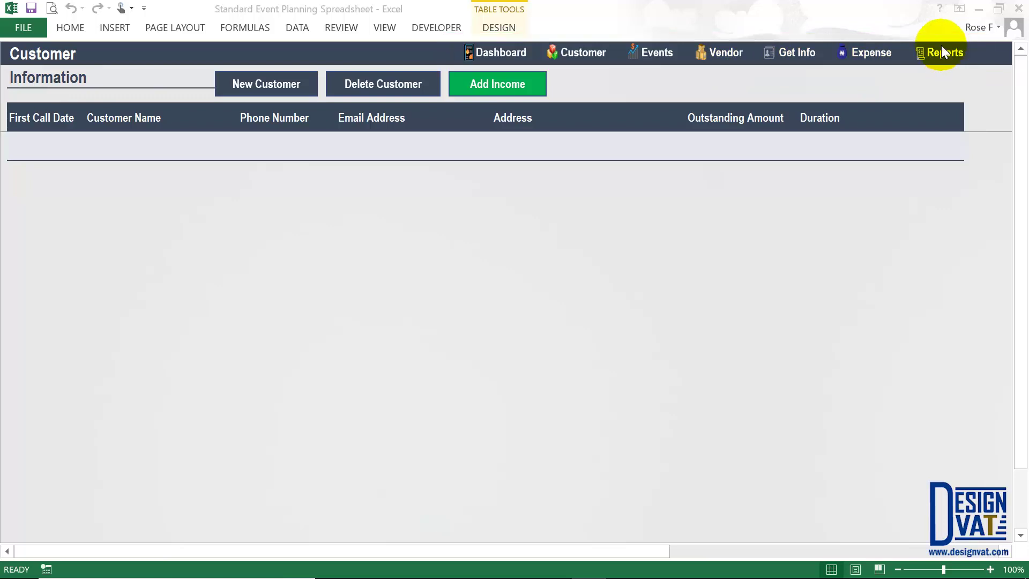
- Return from the Customer Information sheet to the Dashboard start page
left_click(501, 56)
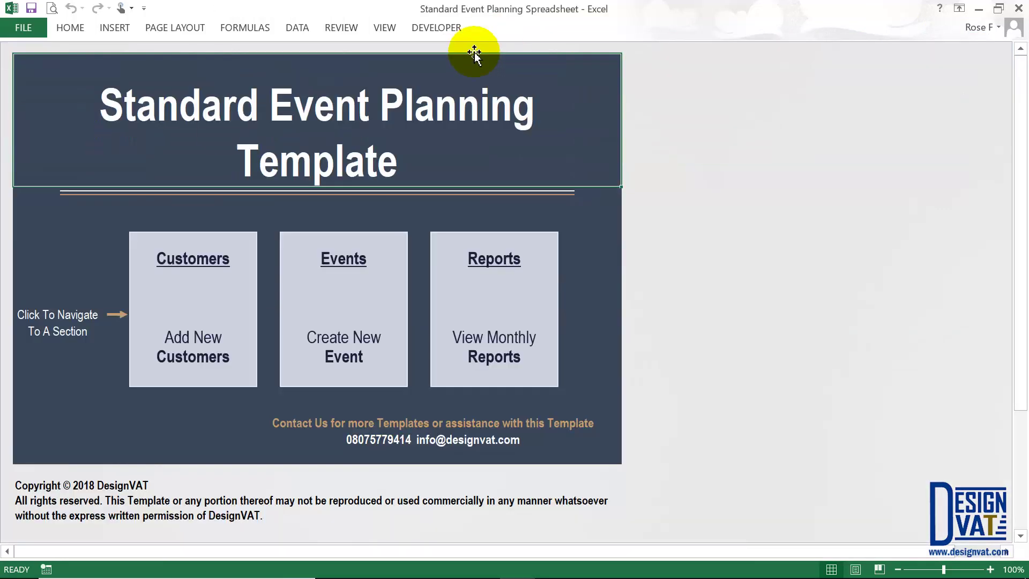
- Go to Customers and open the New Customer details form
left_click(182, 263)
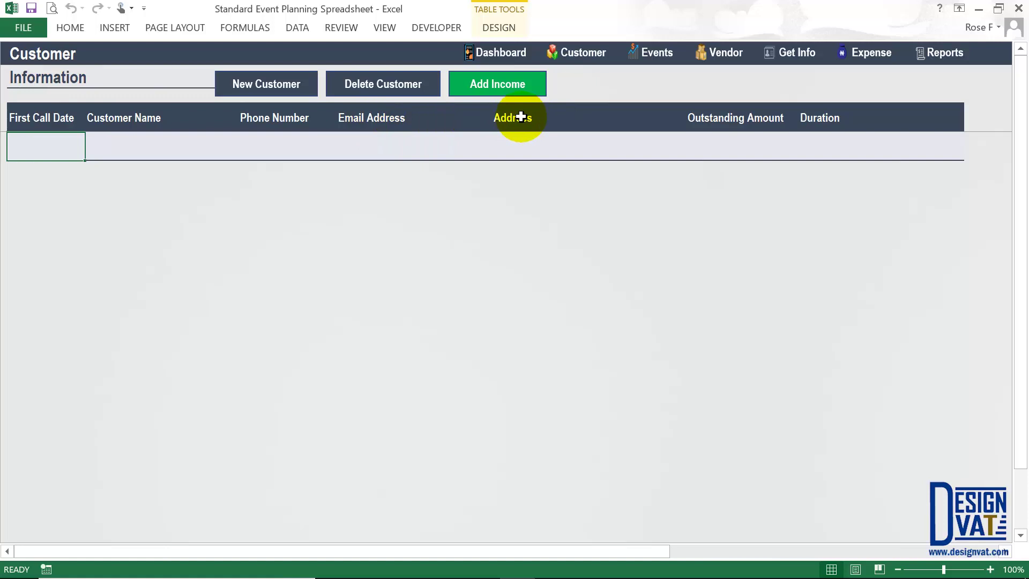
left_click(248, 92)
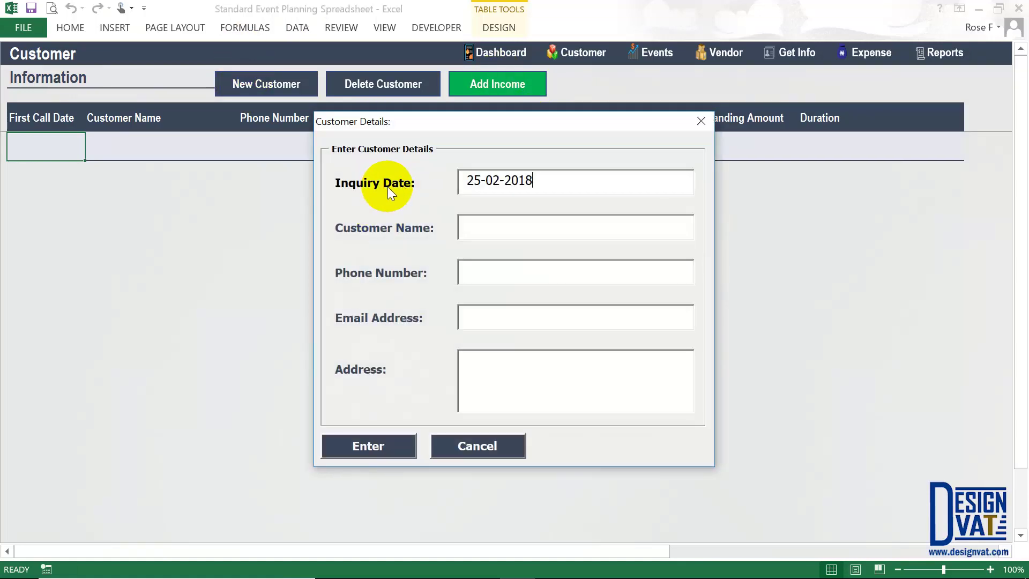
- Change the form's inquiry date from 25-02-2018 to 25-02-2017
left_click_drag(402, 126, 380, 166)
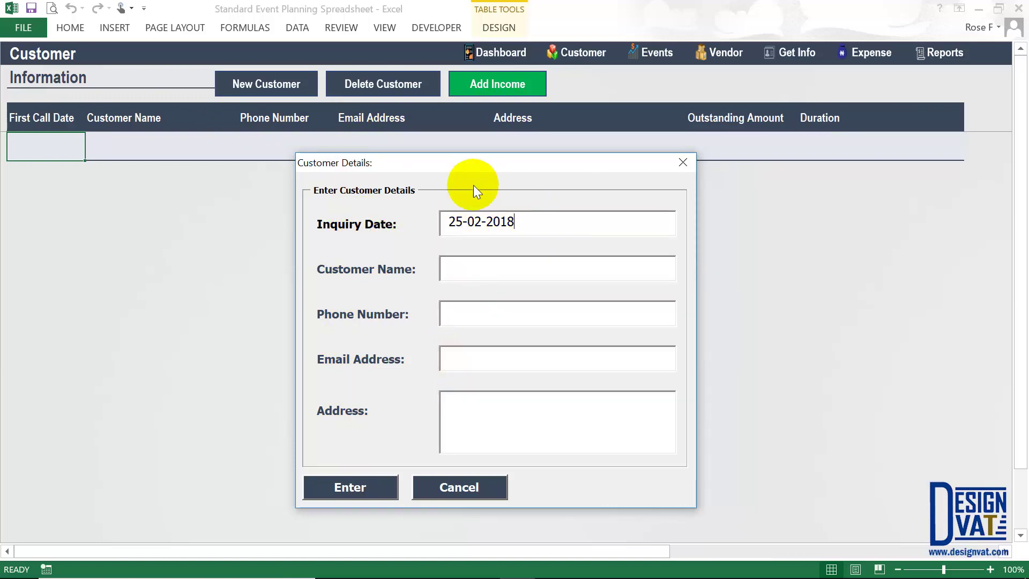
left_click_drag(459, 163, 459, 107)
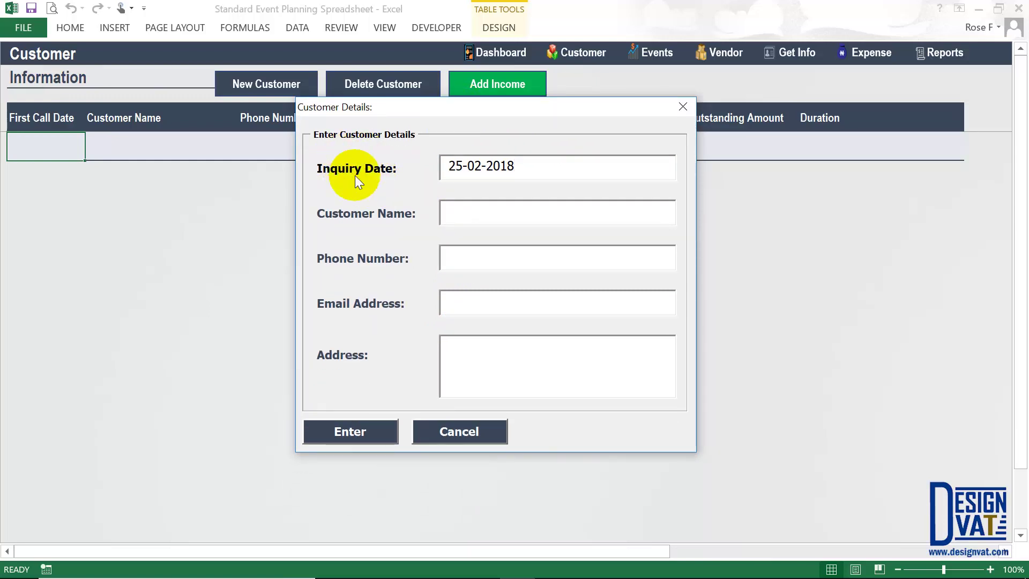
left_click_drag(535, 169, 387, 152)
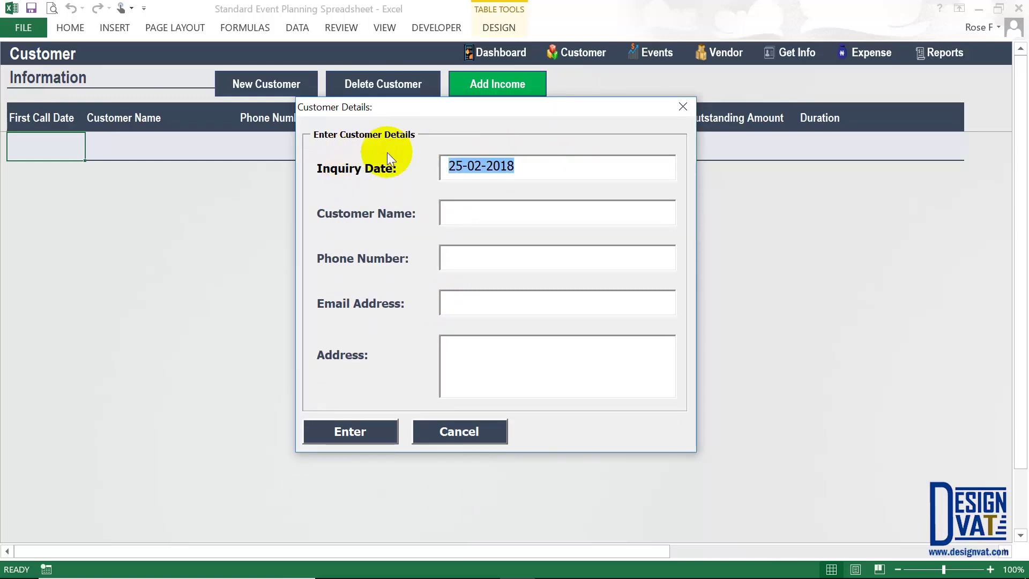
left_click_drag(461, 166, 486, 166)
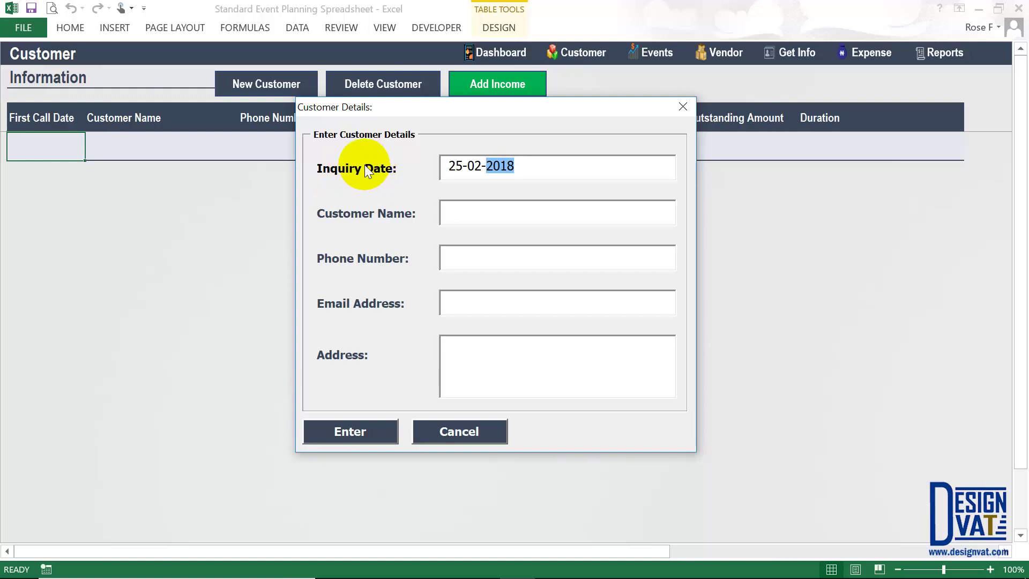
key("End")
key("BackSpace")
type("7")
left_click_drag(446, 166, 486, 166)
double_click(475, 166)
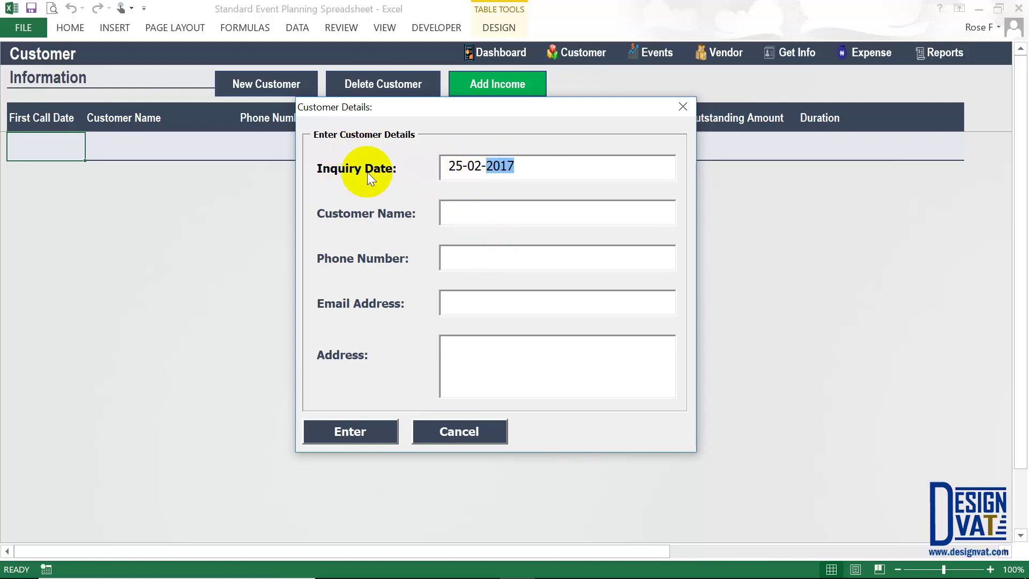
key("Tab")
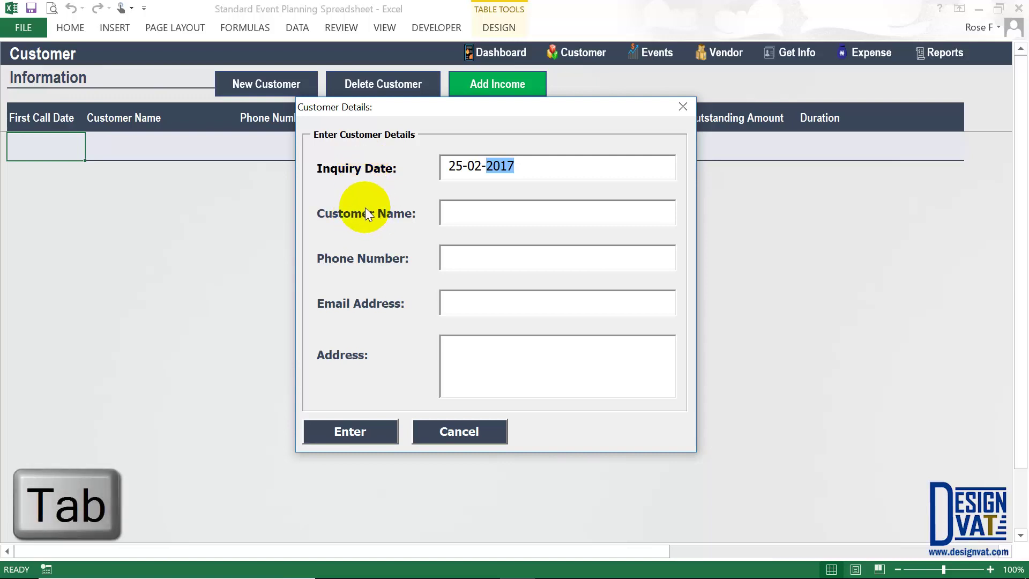
- Fill in the customer's name, phone number, e-mail address and postal address
key("Tab")
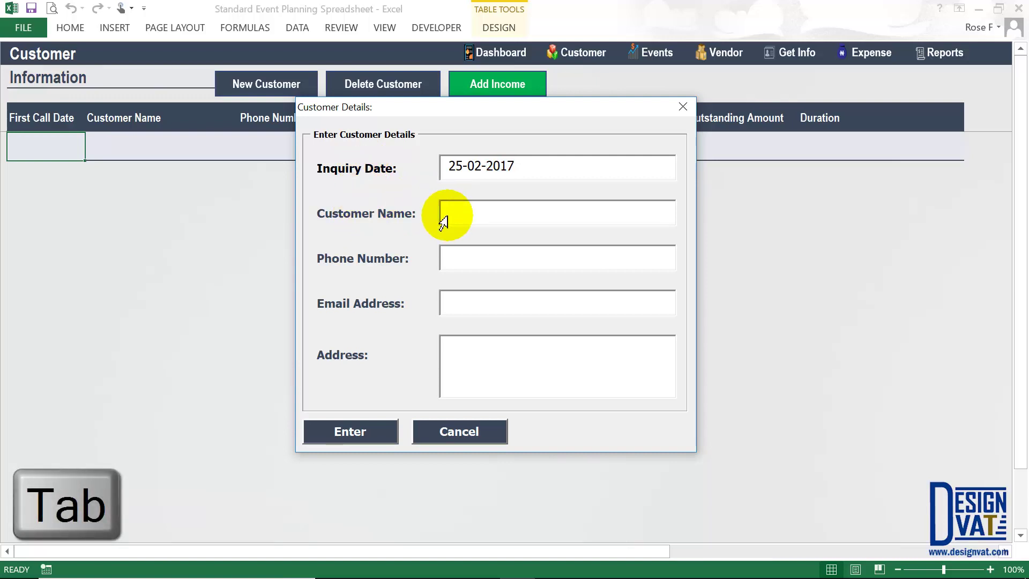
type("Rose Random")
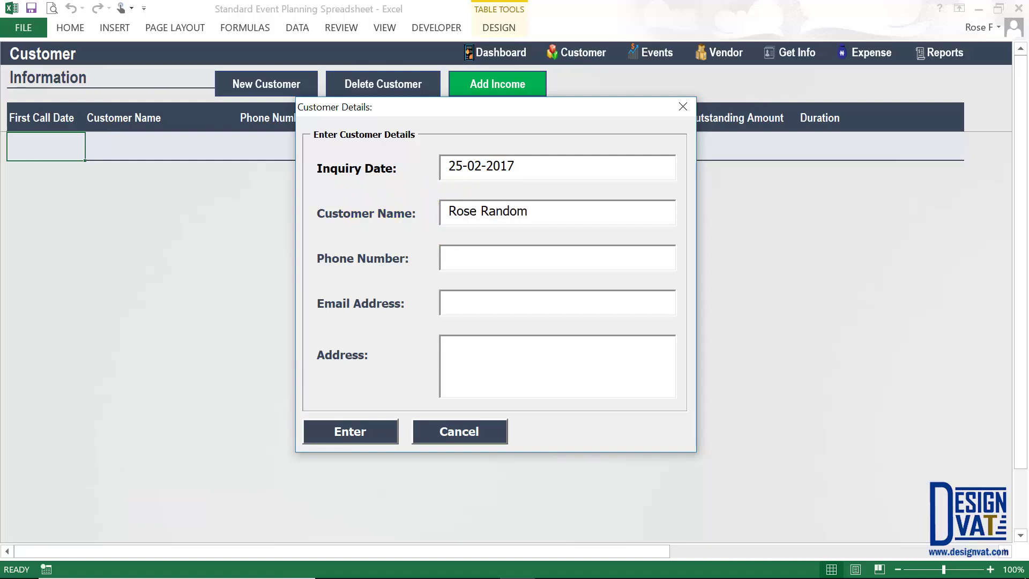
left_click(449, 257)
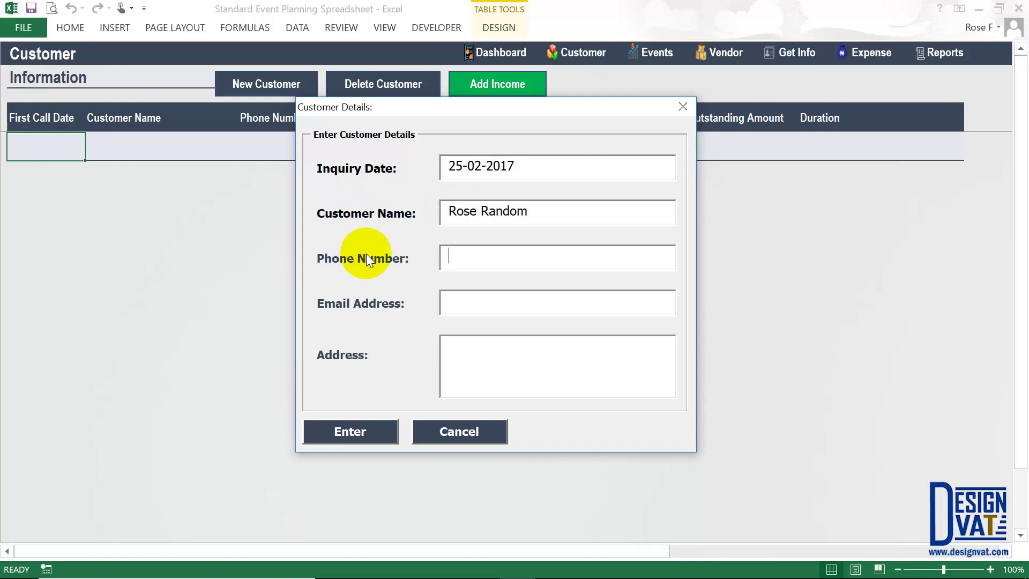
type("0909 999 9999")
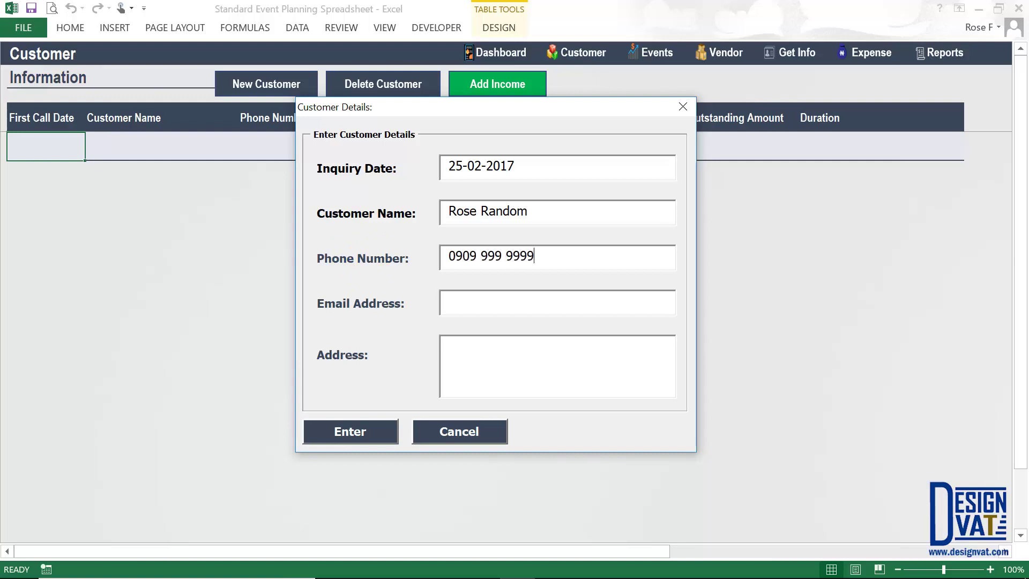
key("Tab")
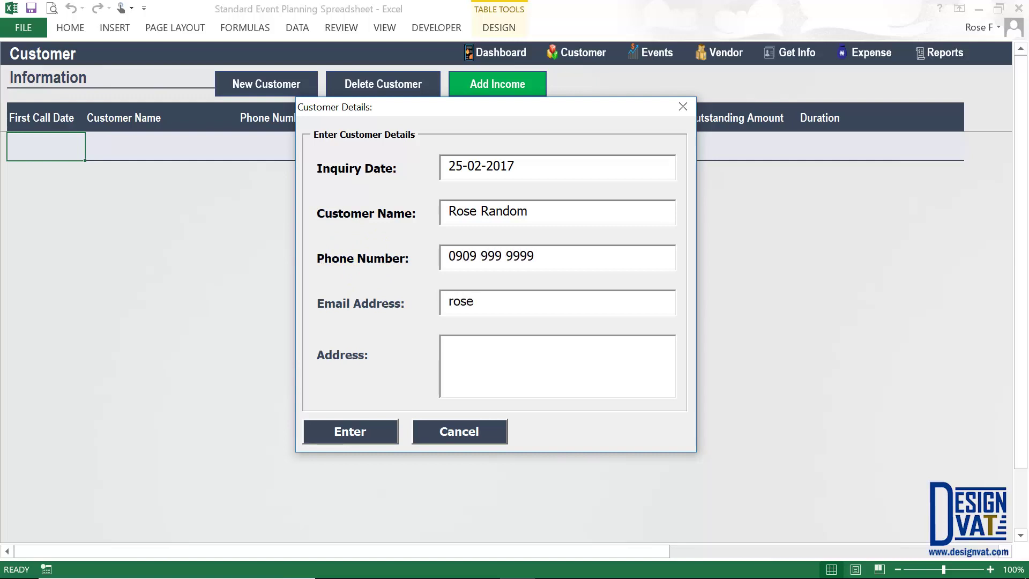
key("Tab")
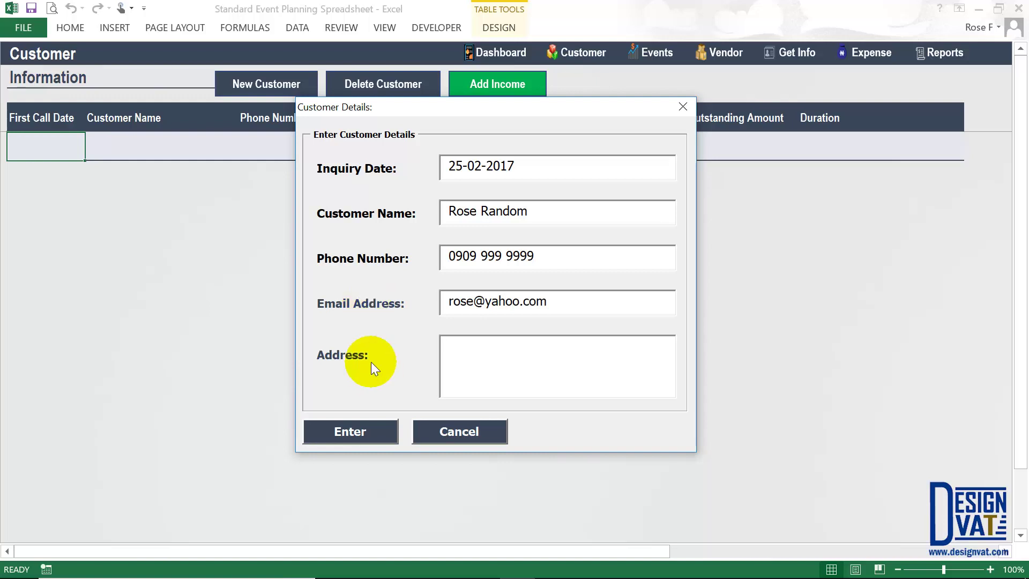
type("Abuja Nigeria")
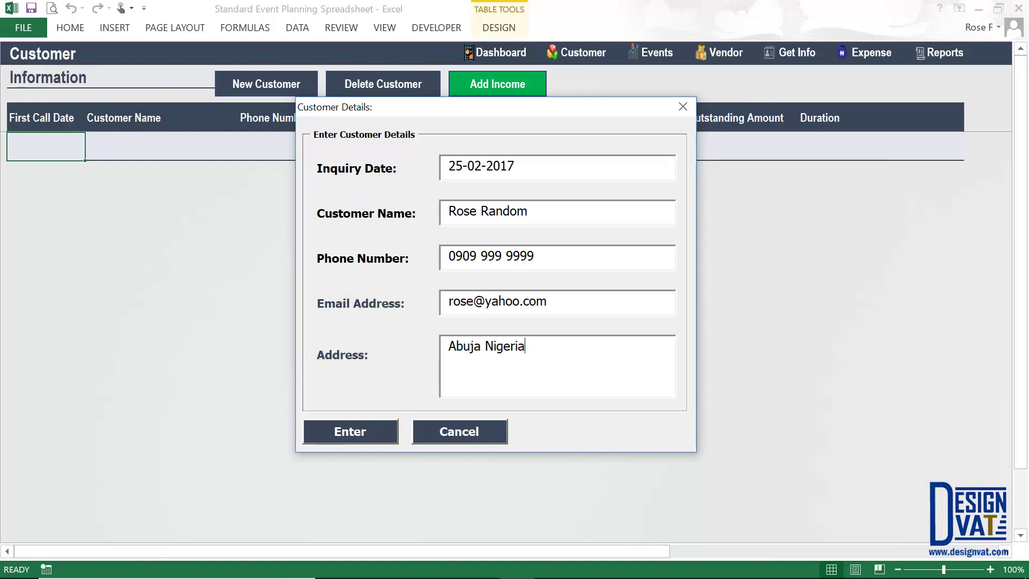
left_click_drag(527, 352, 462, 349)
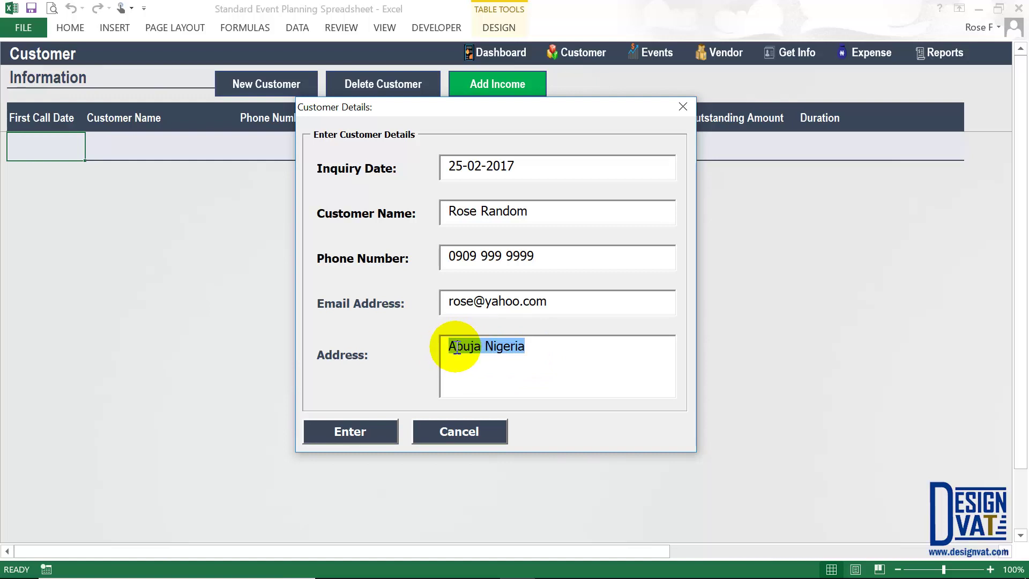
left_click_drag(457, 347, 530, 349)
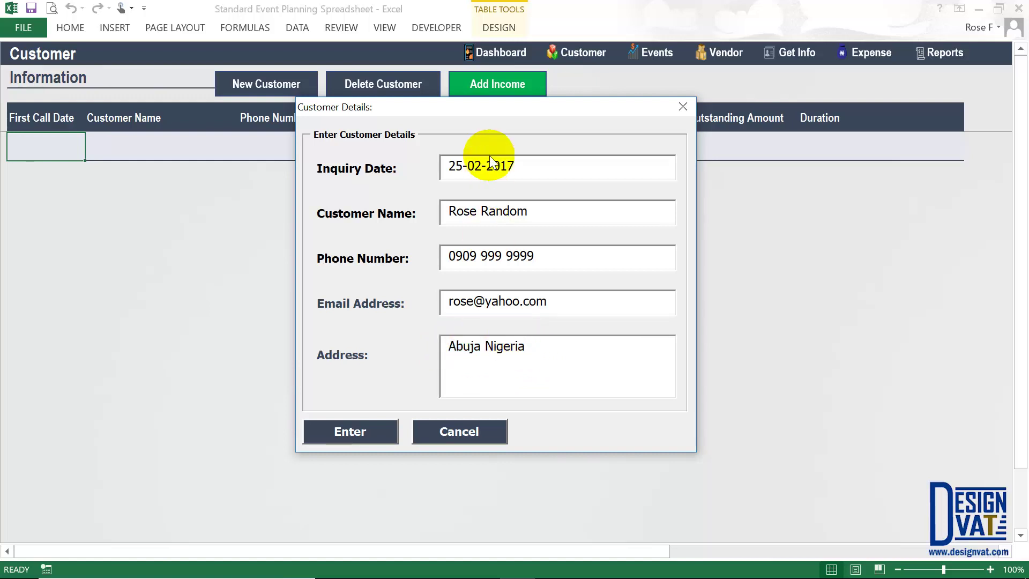
- Submit the customer and check the new row: 25-Feb-17, ₦0 outstanding, 1-year duration
left_click(352, 434)
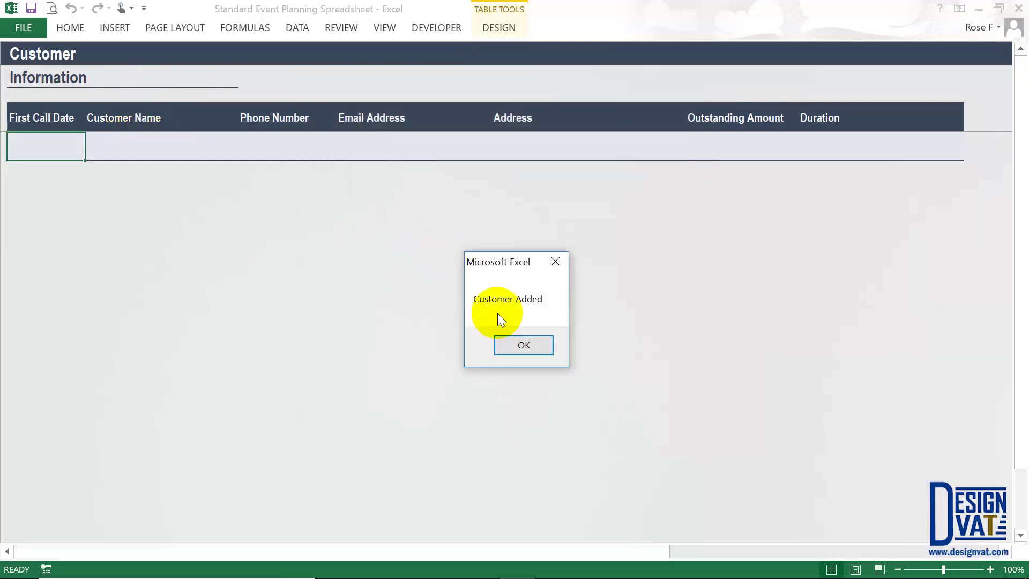
left_click(509, 347)
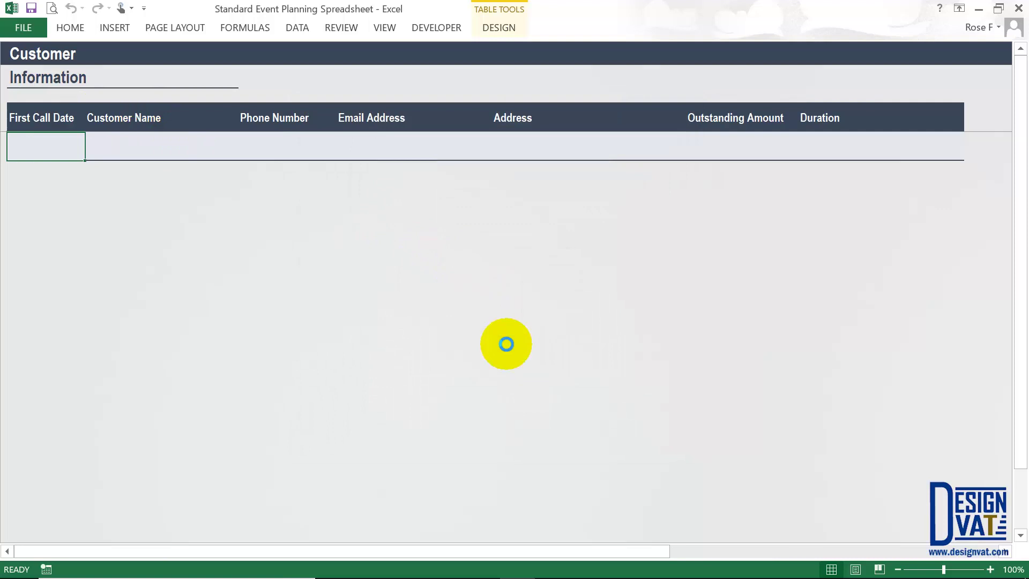
left_click(59, 140)
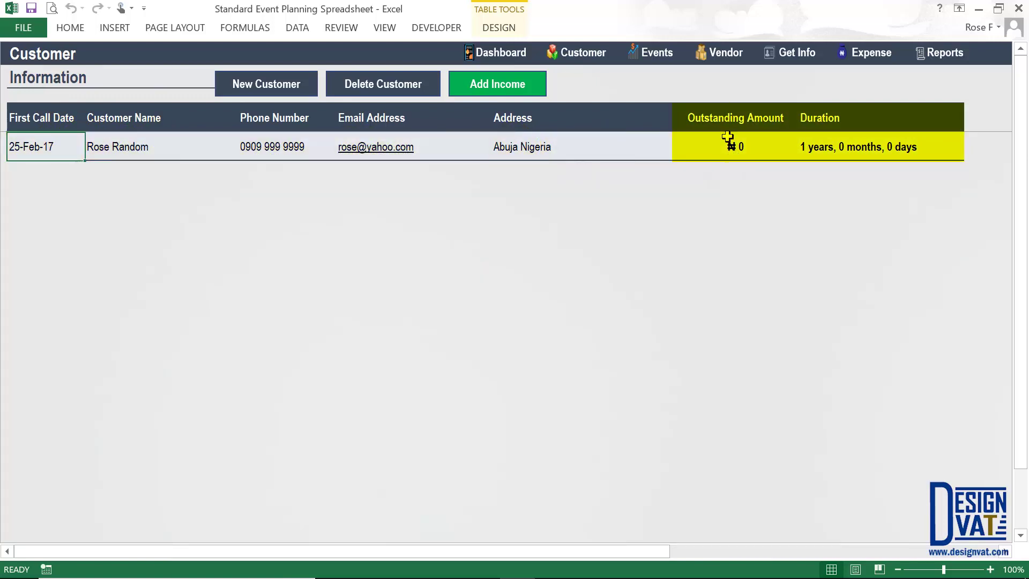
left_click(724, 114)
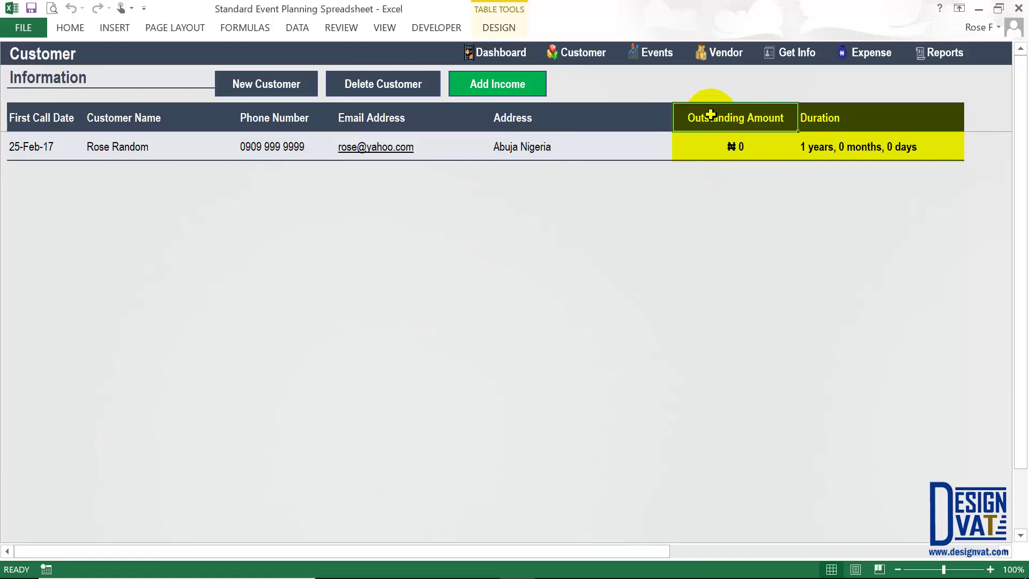
left_click(702, 147)
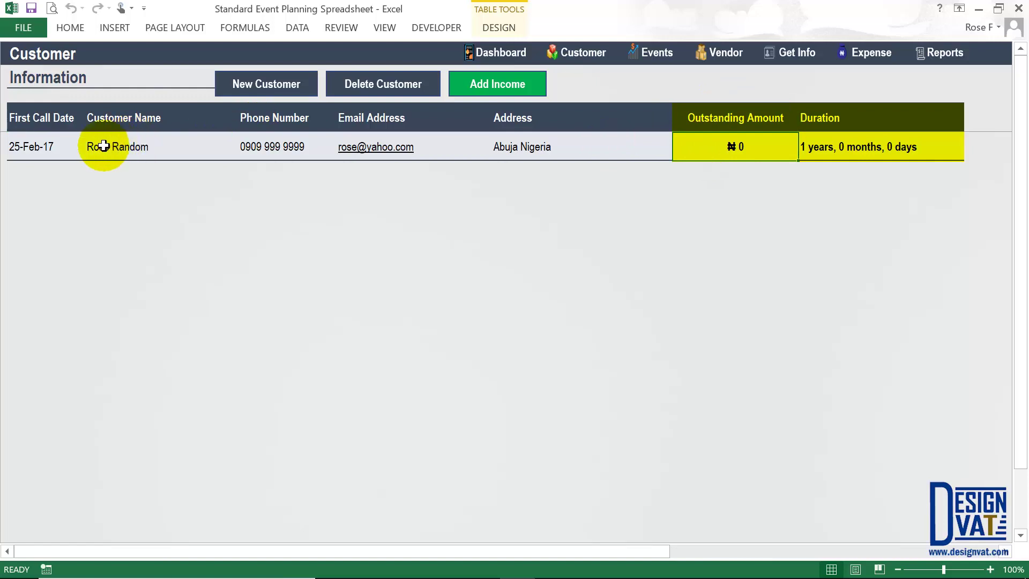
left_click(831, 115)
left_click(825, 153)
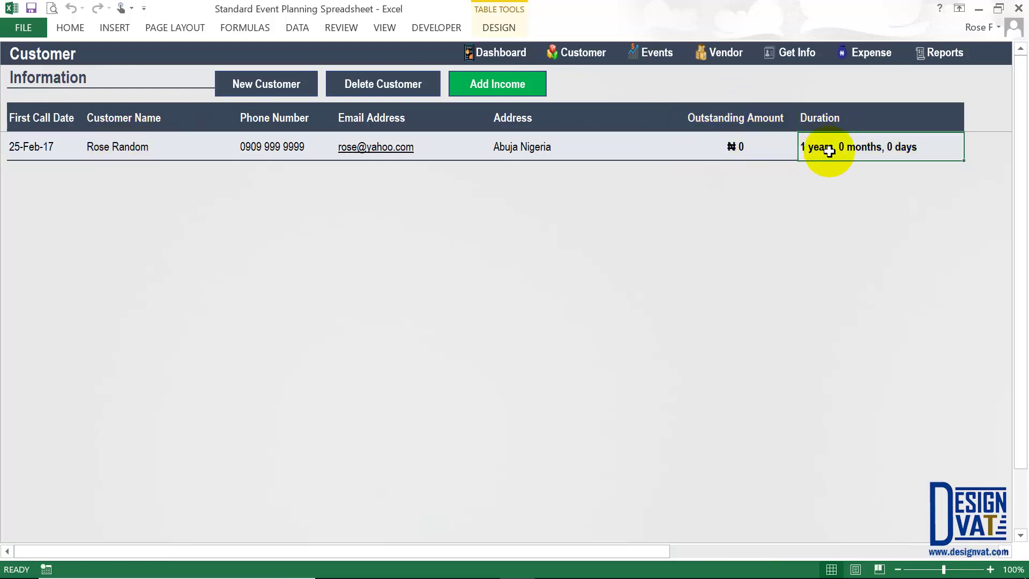
left_click(43, 147)
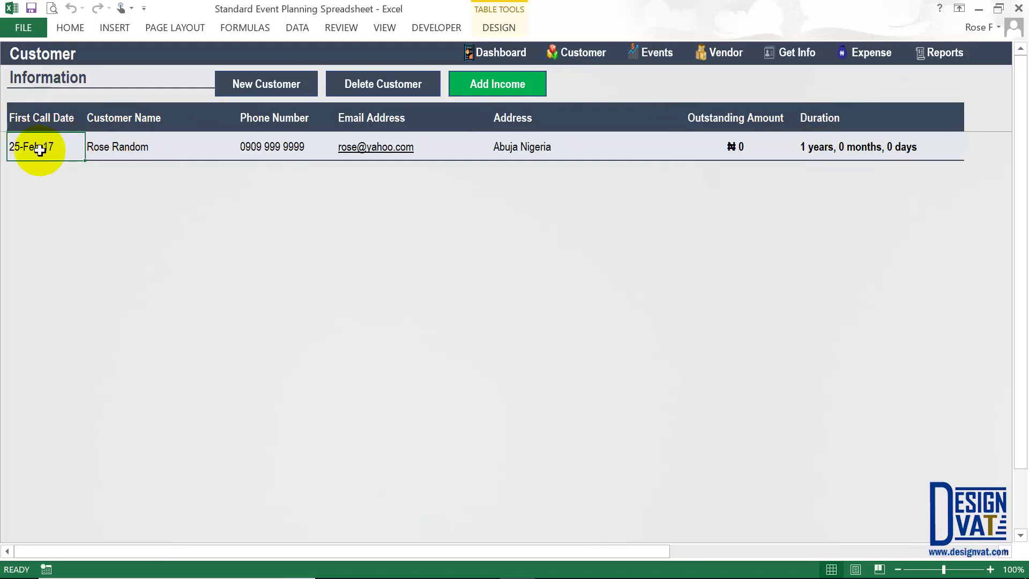
left_click(841, 147)
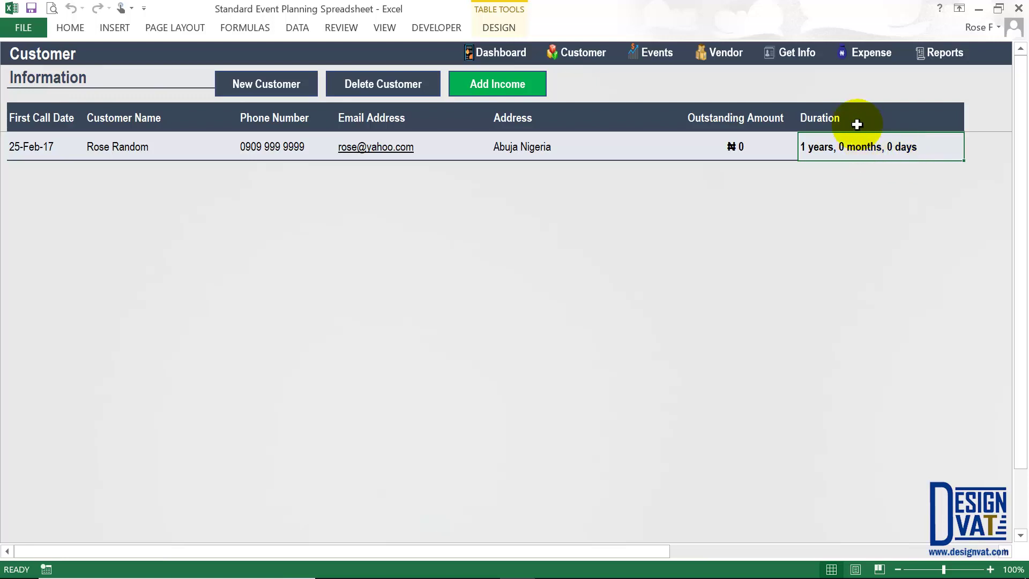
left_click(828, 117)
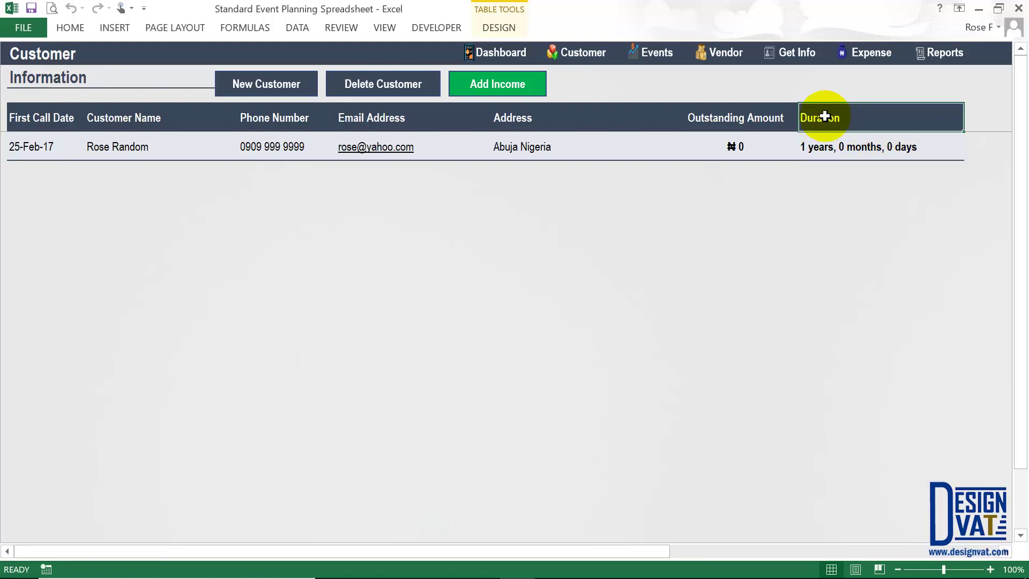
- Open a new customer form and set the inquiry date to 1-04-2017
left_click(257, 92)
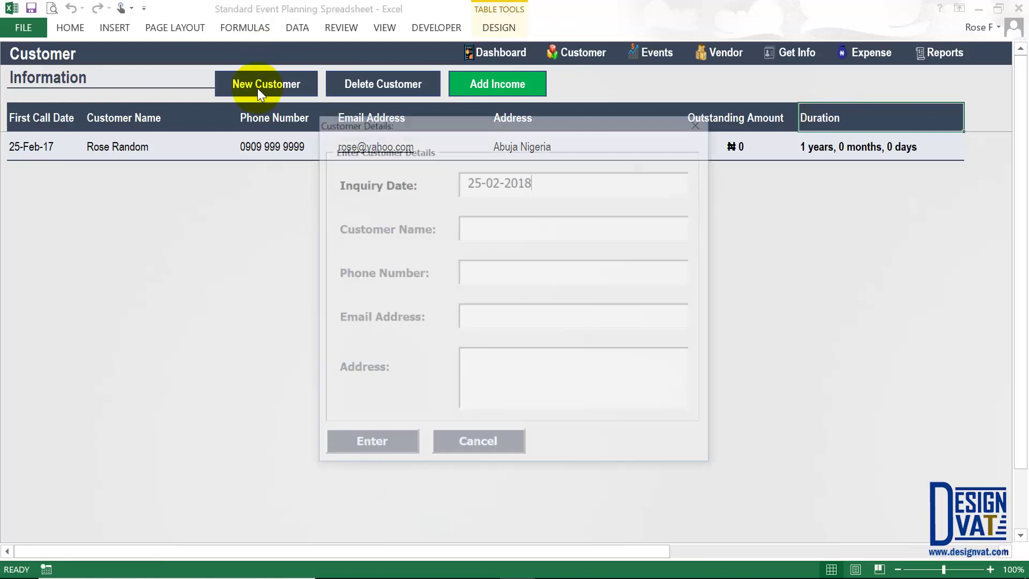
key("BackSpace")
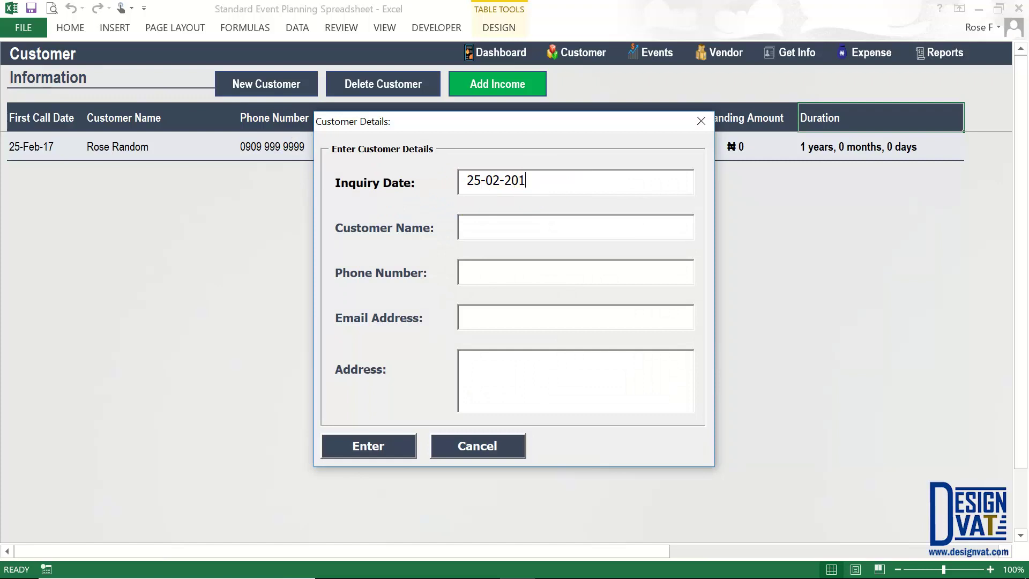
type("7")
key("BackSpace")
type("4")
left_click_drag(477, 183, 479, 184)
type("1")
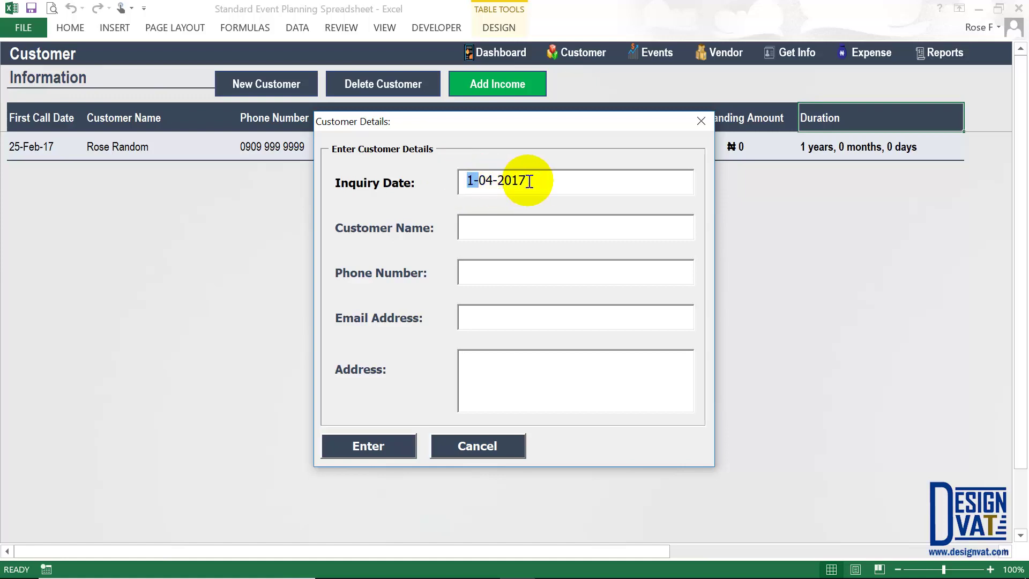
left_click(525, 179)
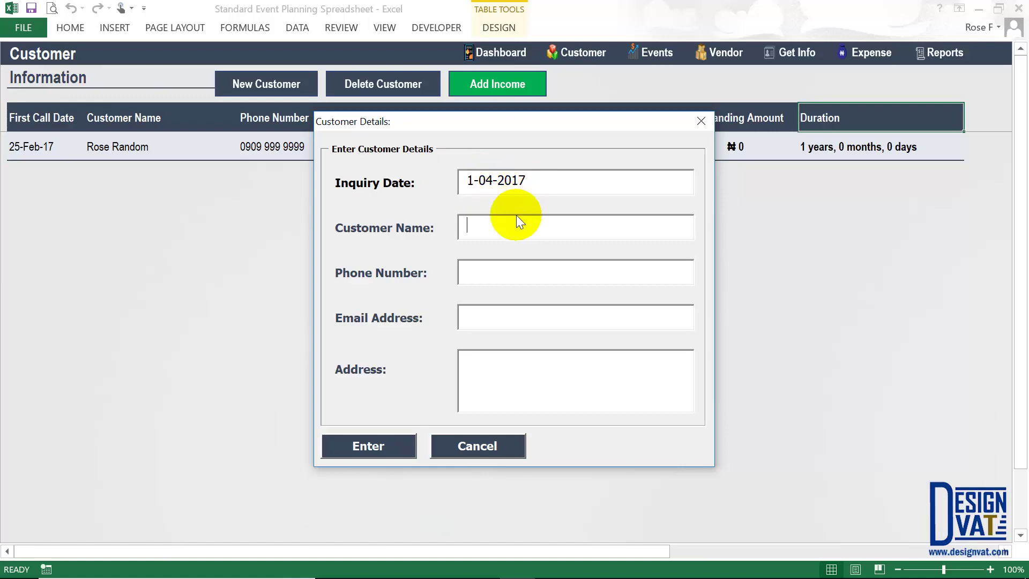
- Enter the second customer's name and phone number, then submit and confirm the record
type("John")
left_click(575, 272)
type("0808 888 8888")
key("Tab")
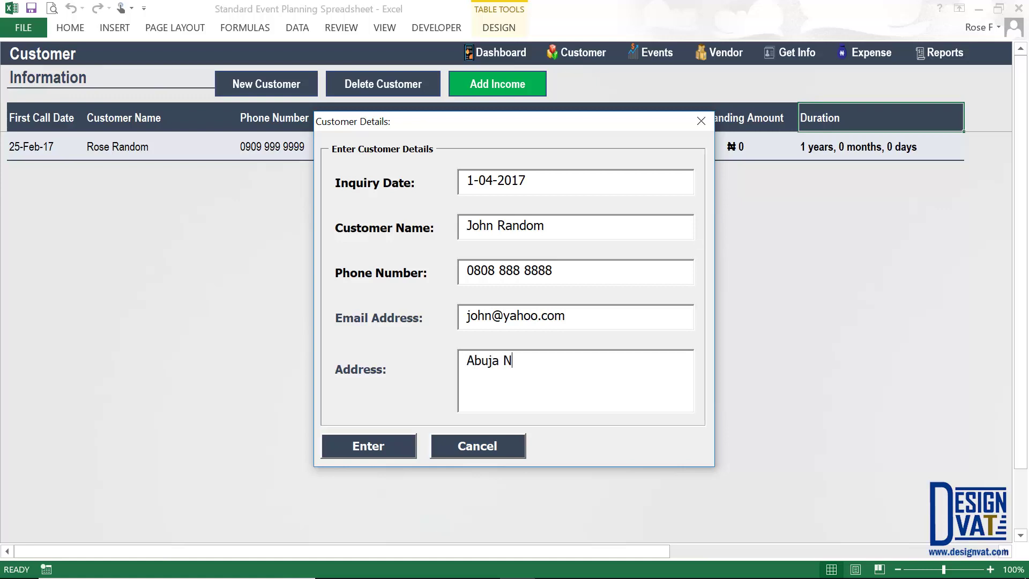
left_click(364, 438)
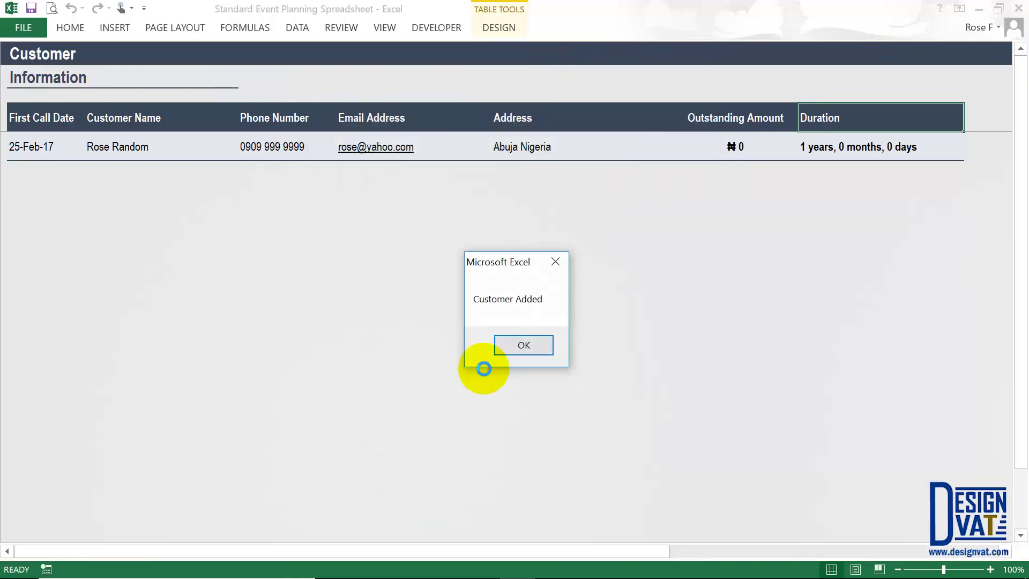
key("Return")
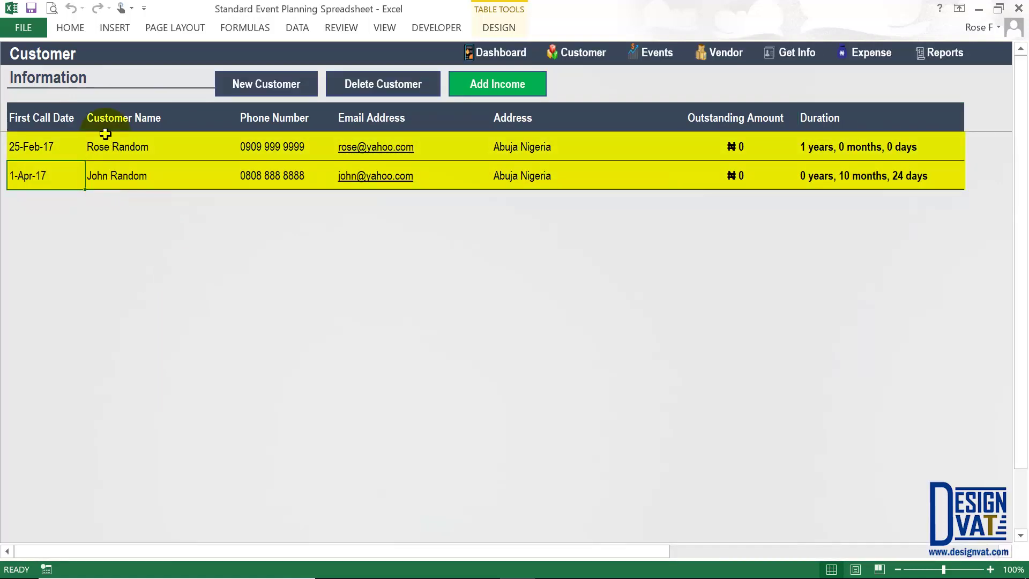
- Check the second customer's name, ₦0 outstanding and duration cells, then reopen Customer Details
left_click(117, 146)
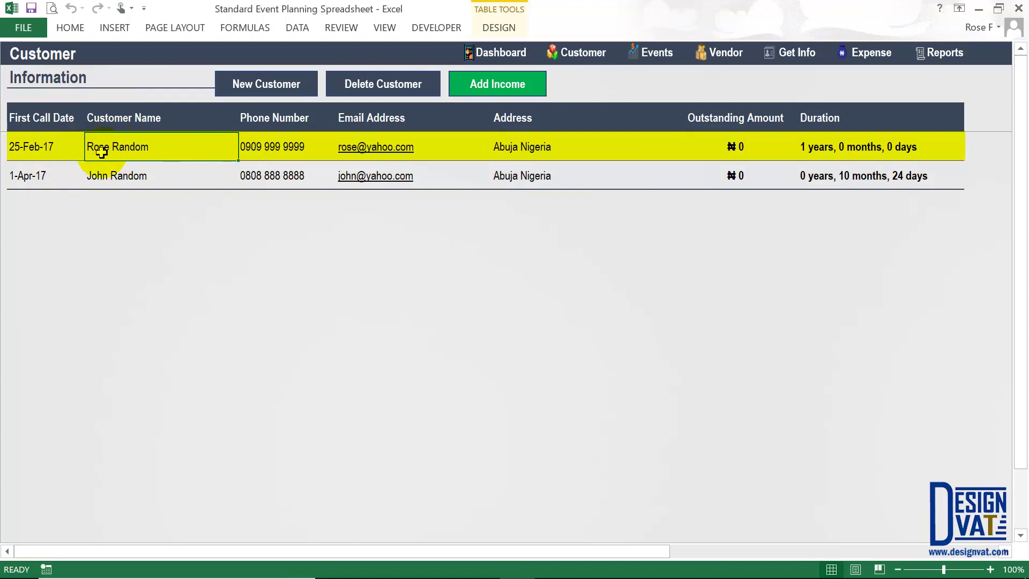
left_click(111, 181)
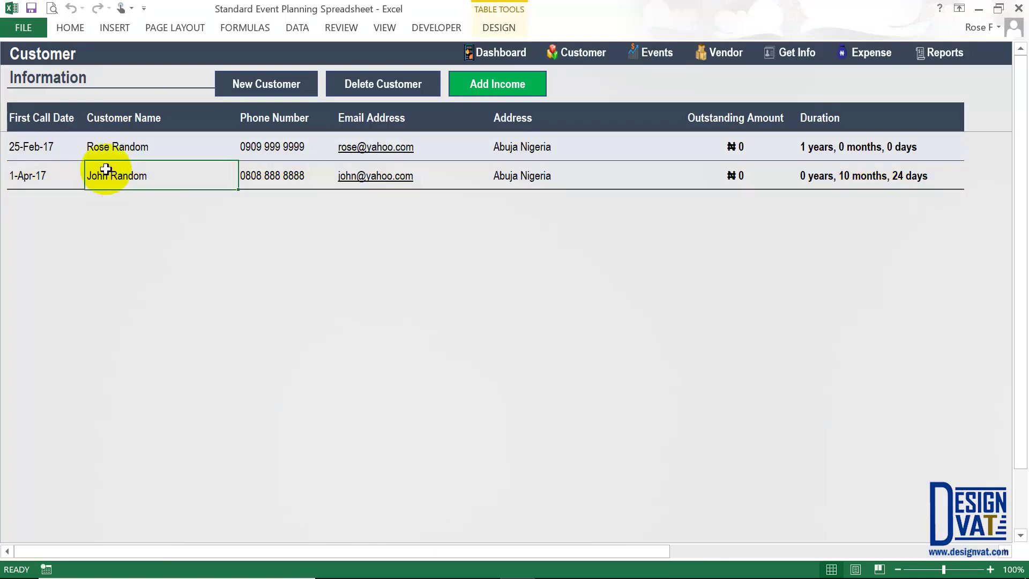
left_click(727, 174)
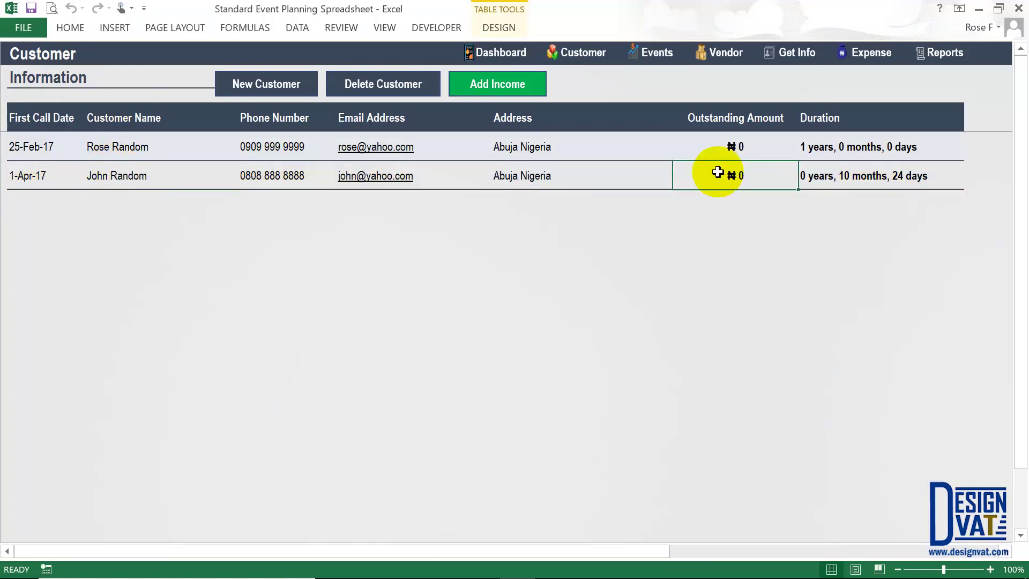
left_click(850, 181)
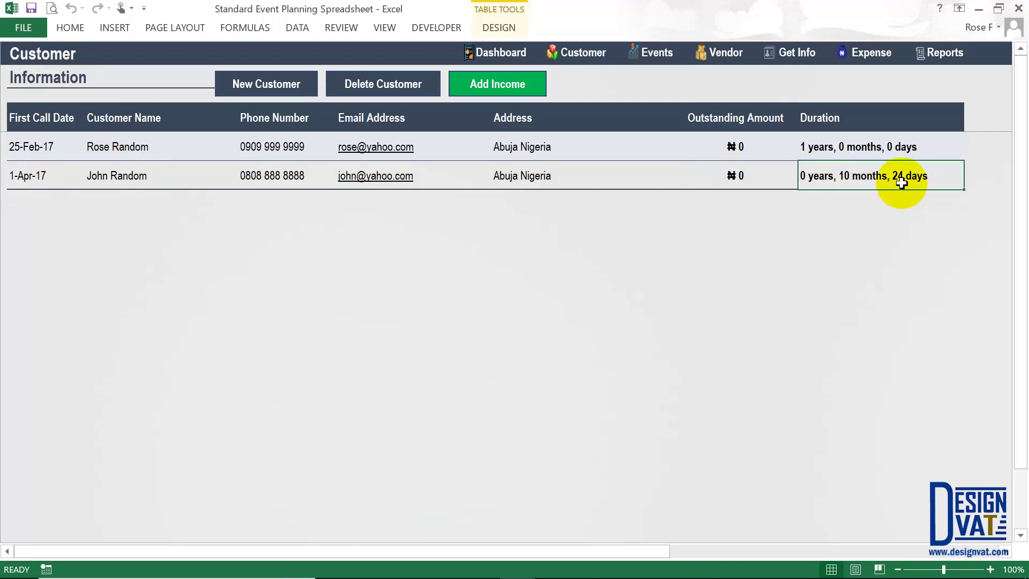
left_click(248, 82)
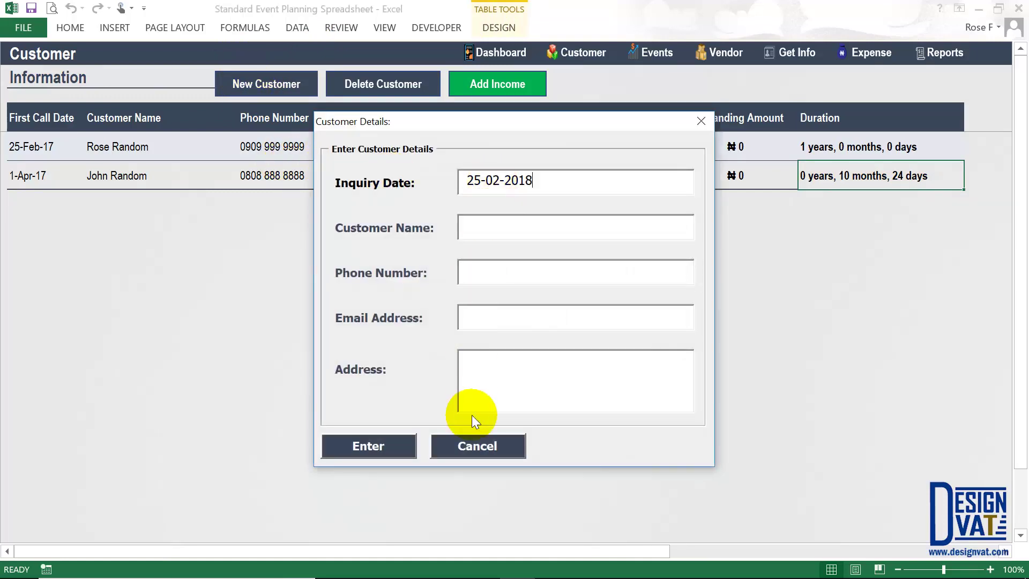
- Cancel the form, then start deleting the second customer but answer No to keep it
left_click(452, 446)
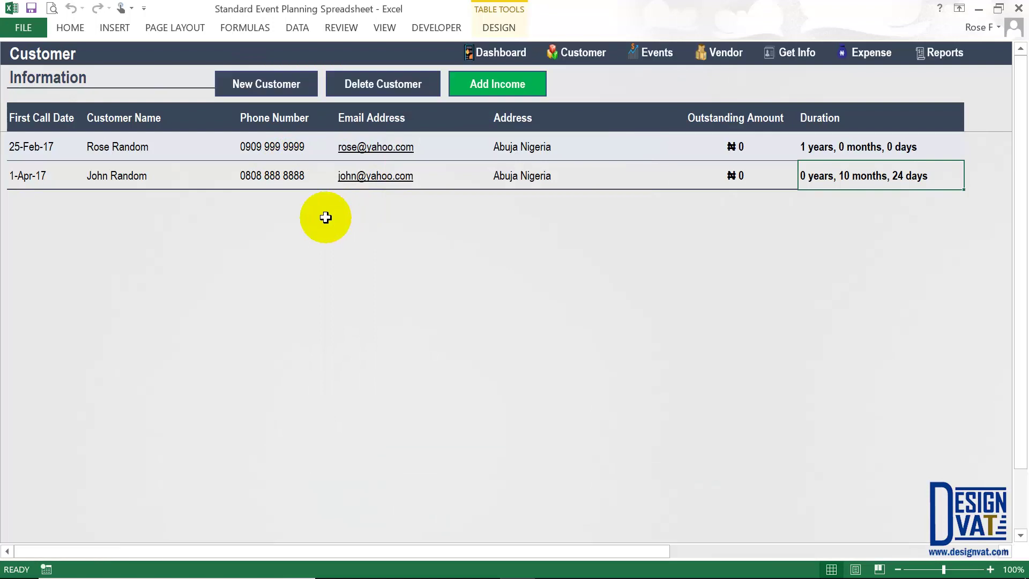
left_click(103, 177)
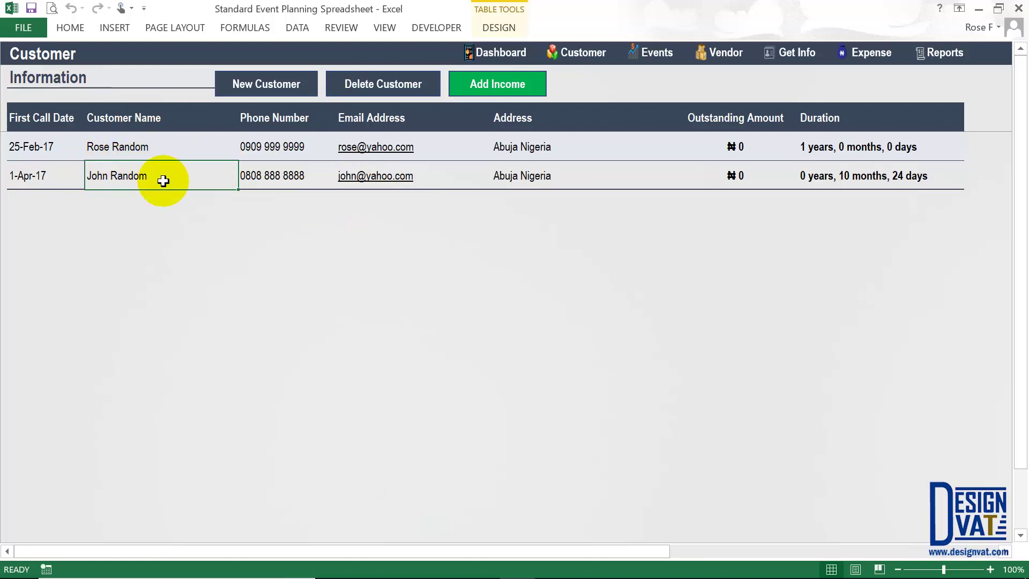
left_click(378, 89)
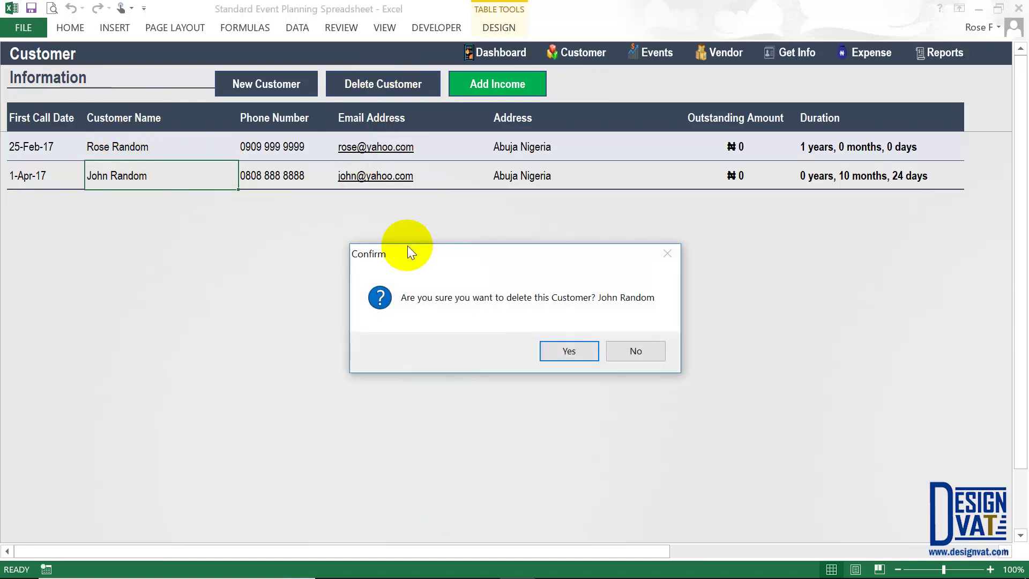
left_click_drag(408, 246, 385, 145)
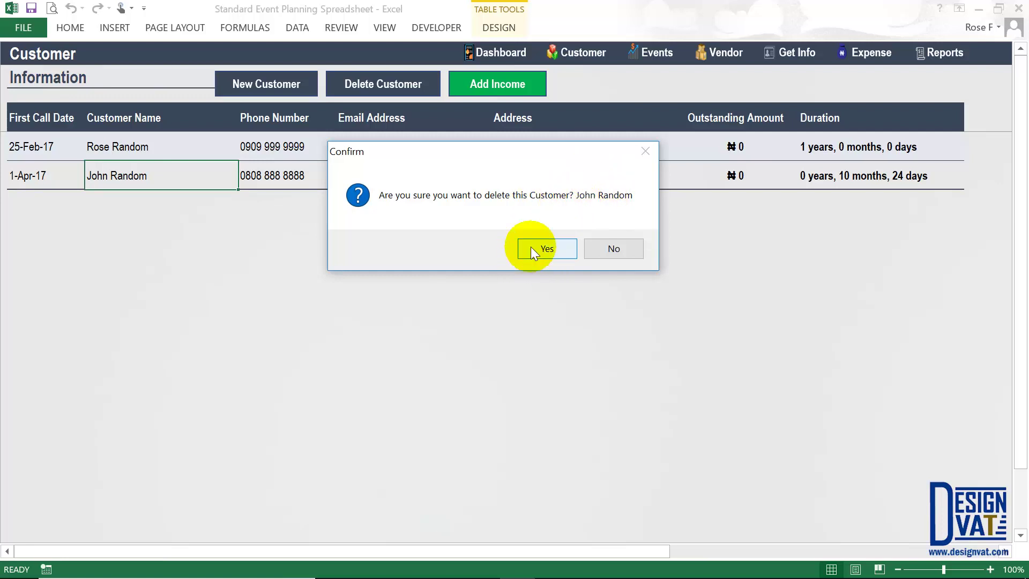
left_click(613, 248)
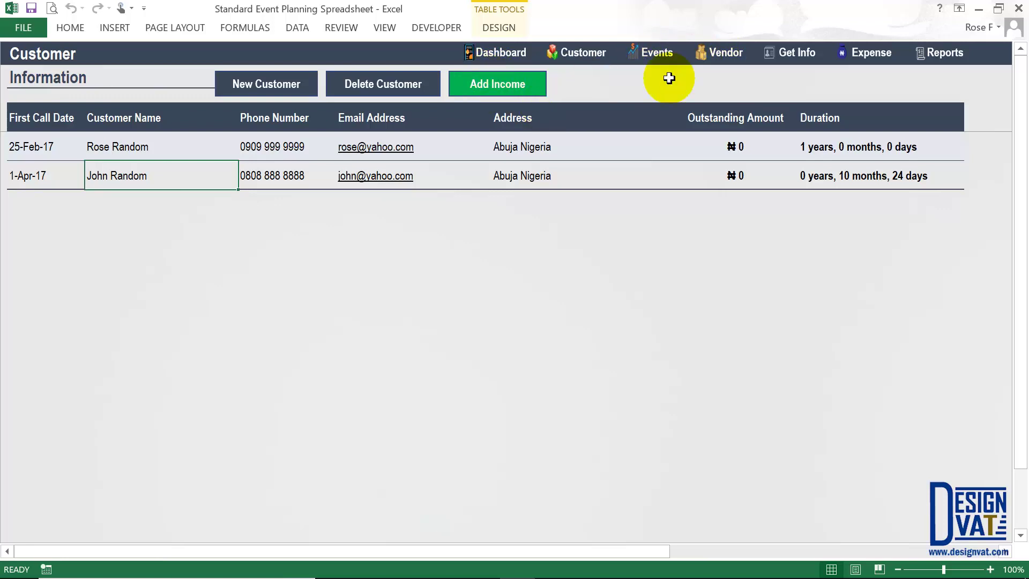
- Switch to the Events sheet and open the New Event details form
left_click(657, 54)
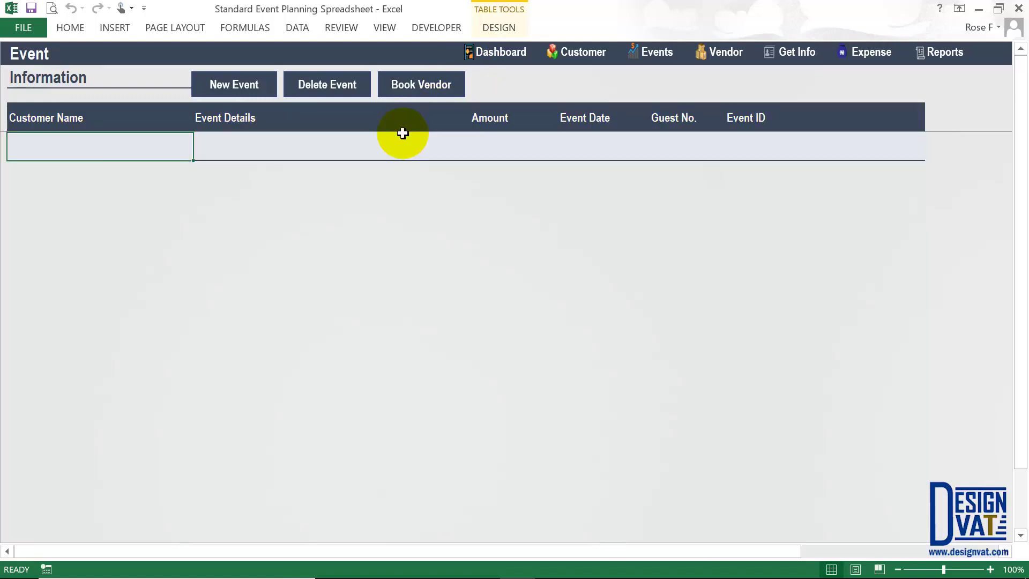
left_click(234, 91)
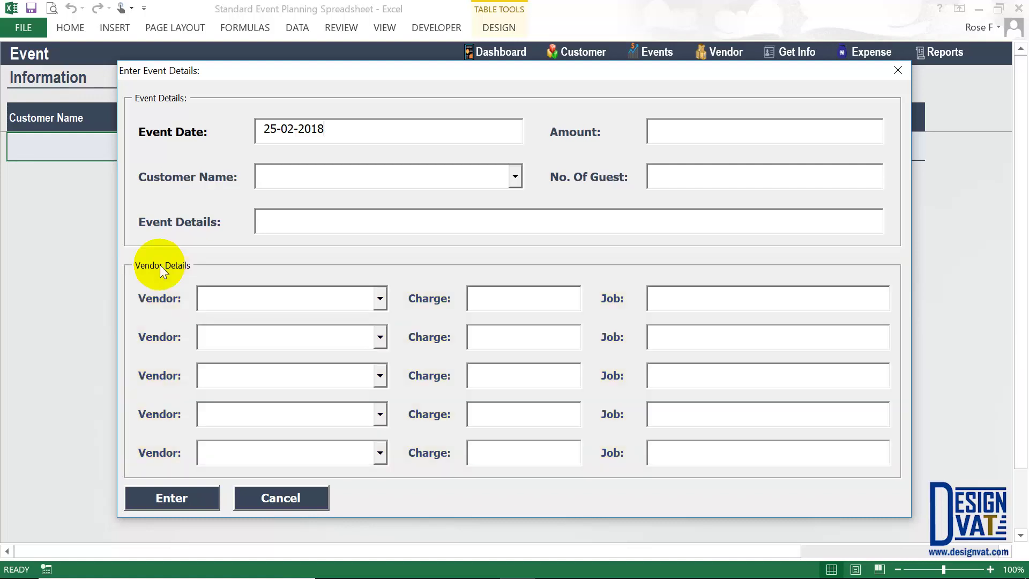
- Set the event date to 25-07-2017 and assign the first listed customer
key("BackSpace")
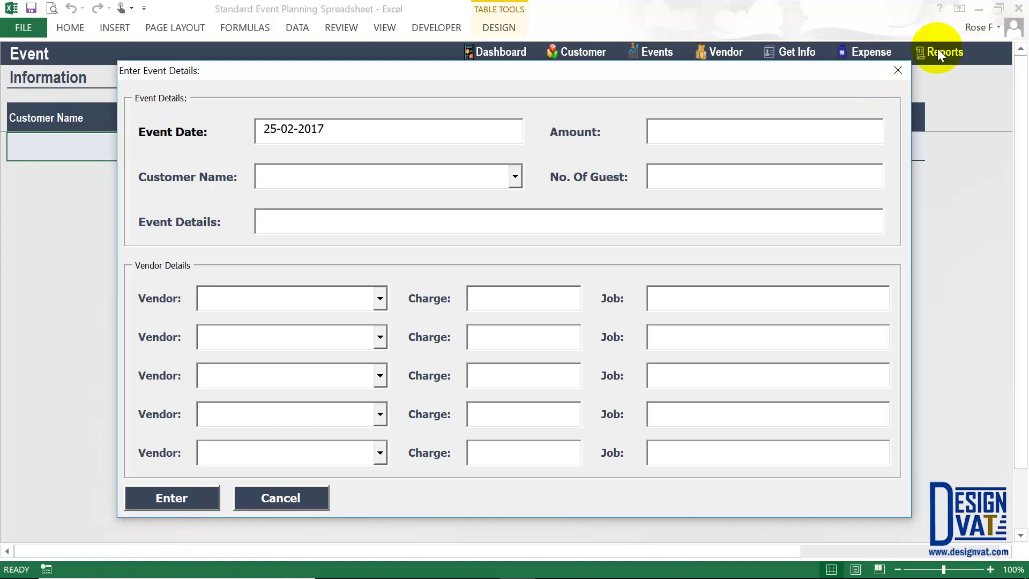
left_click_drag(333, 127, 250, 131)
key("BackSpace")
type("7")
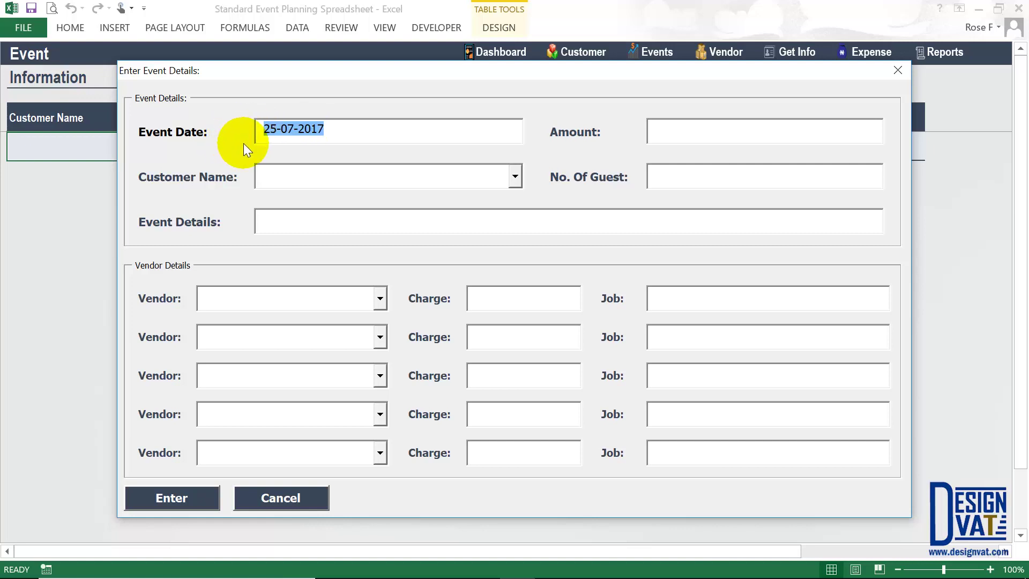
left_click(276, 129)
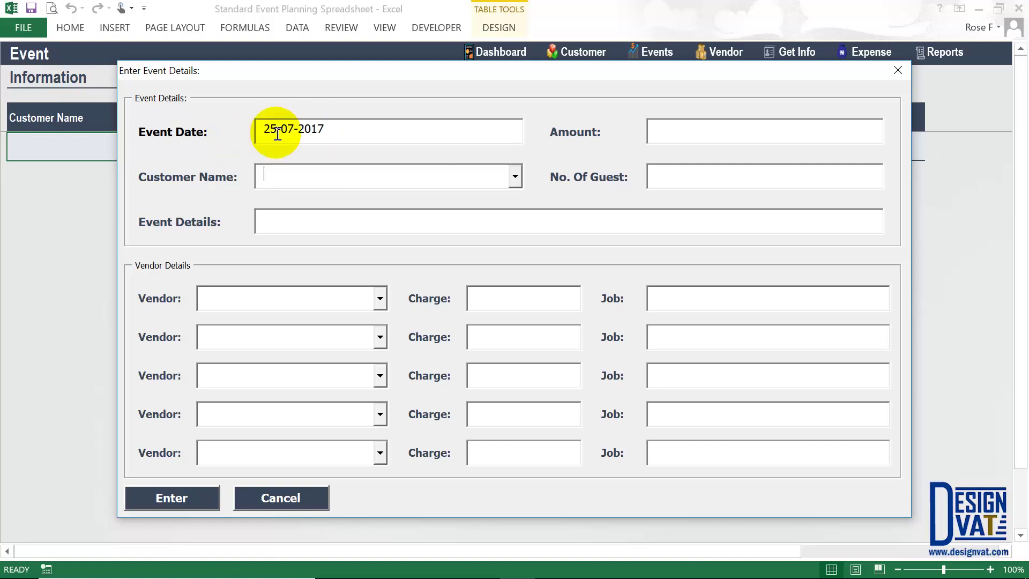
left_click_drag(346, 129, 180, 131)
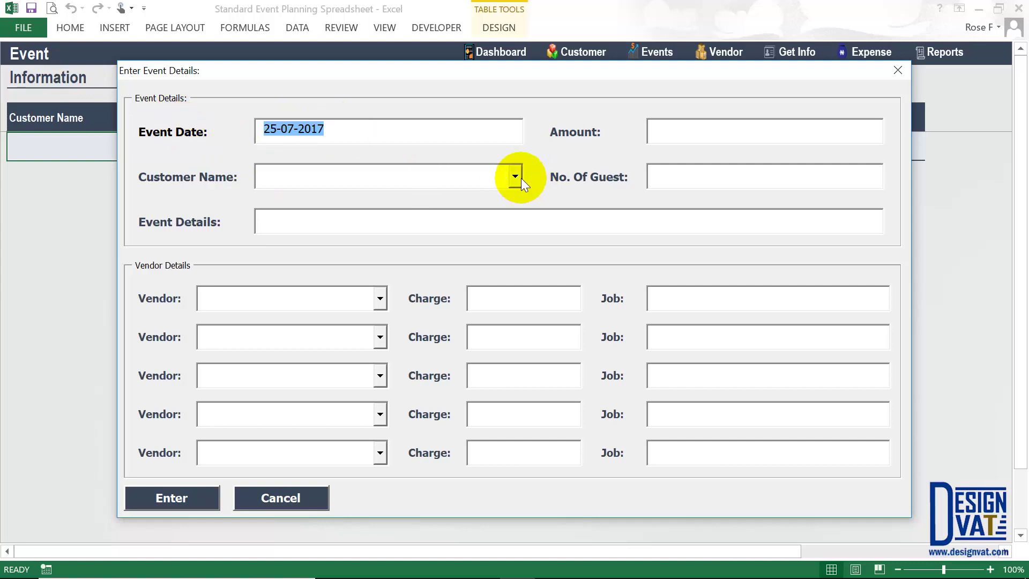
left_click(516, 177)
left_click(401, 197)
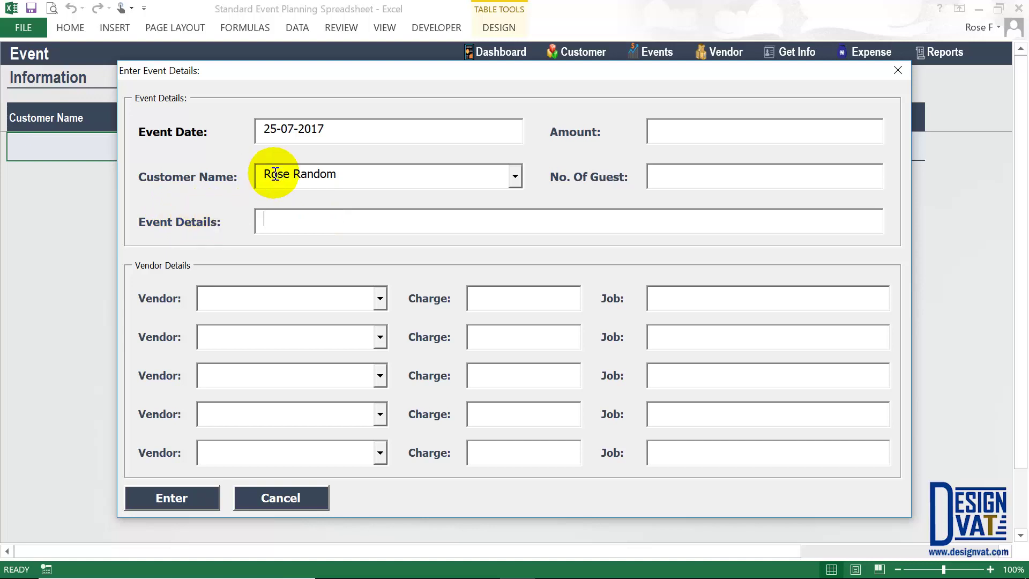
- Enter 'Birthday Party' as the event type
type("Birthday ")
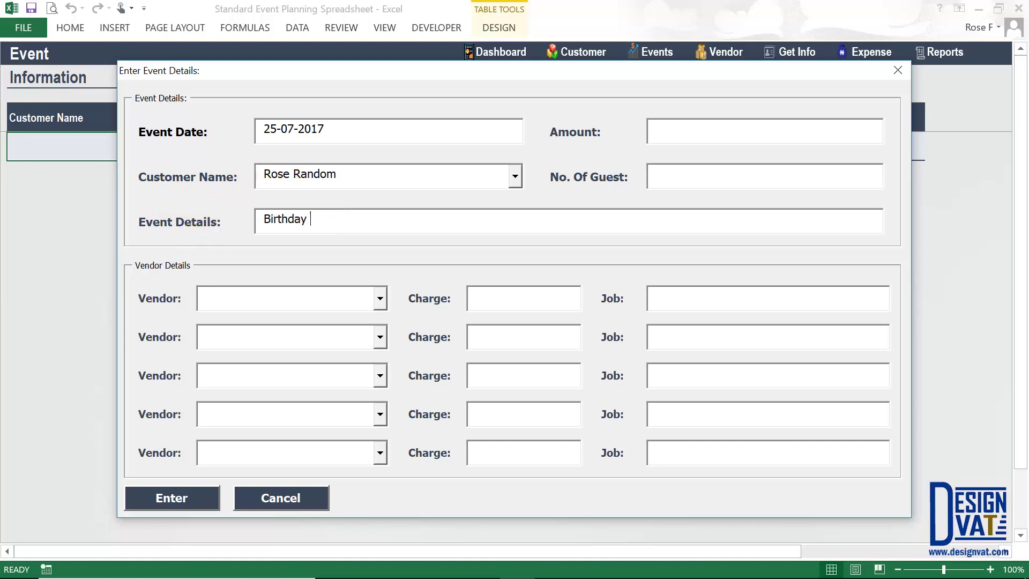
type("Party")
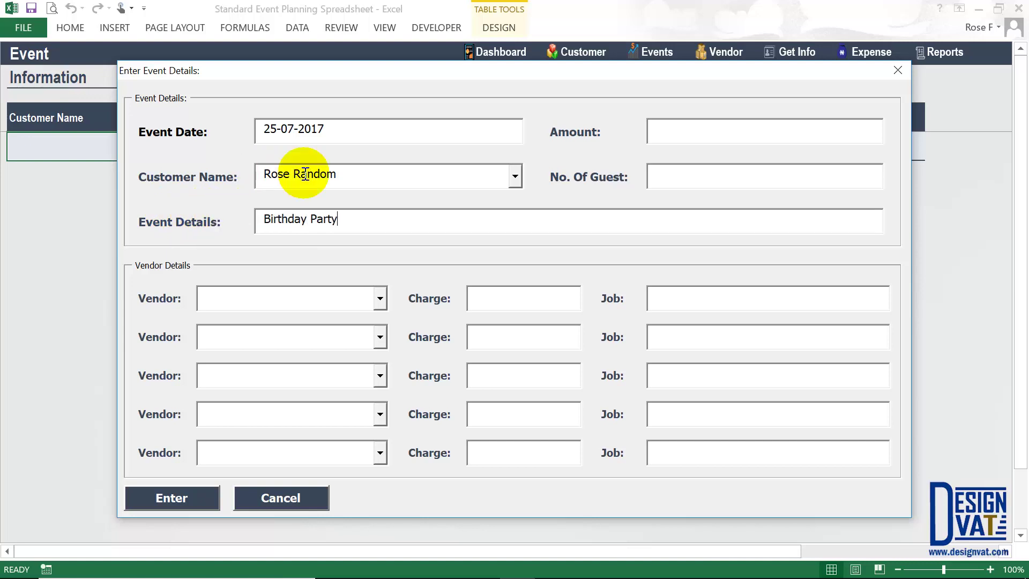
left_click(255, 225)
key("shift+End")
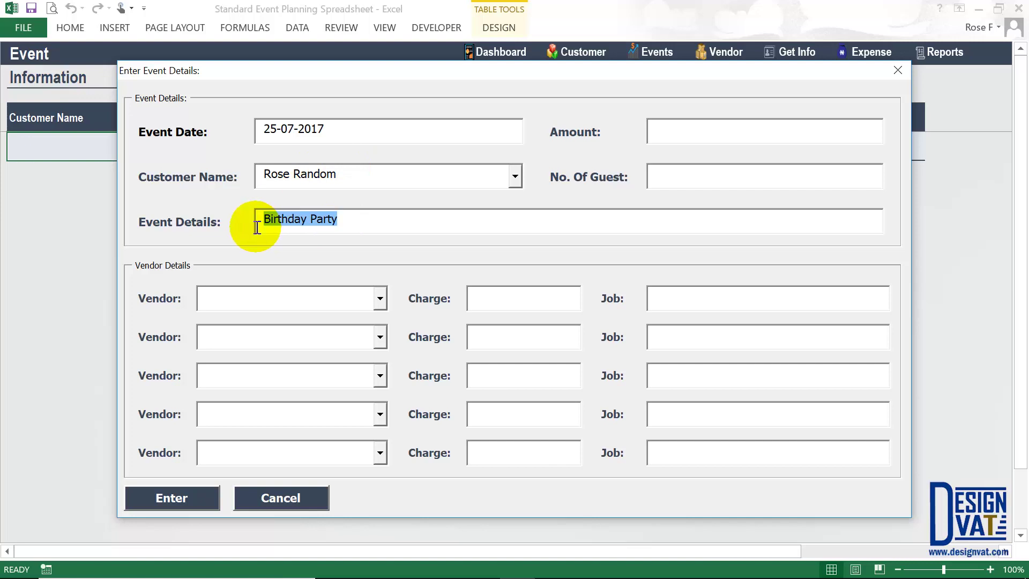
key("Tab")
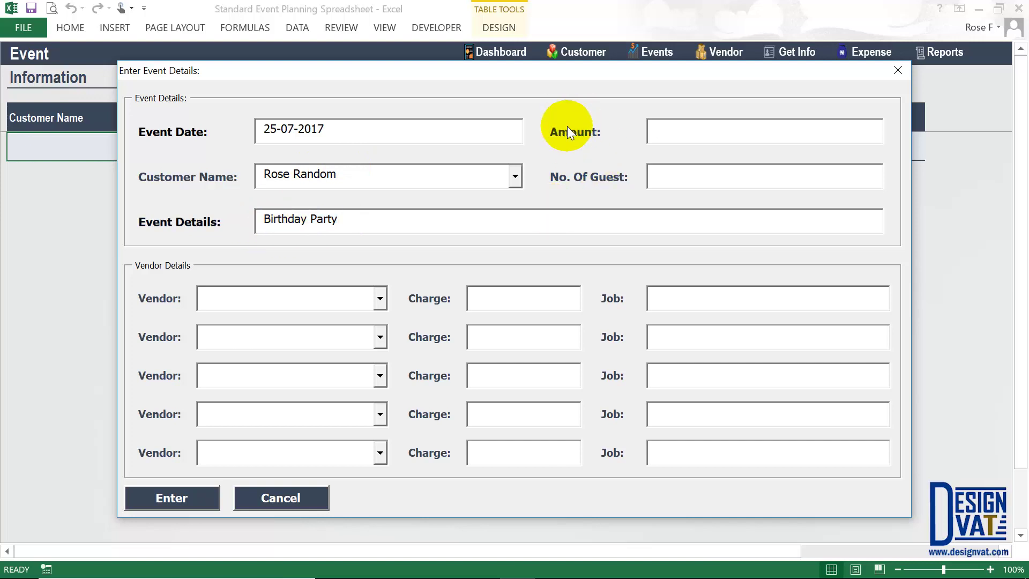
key("shift+Tab")
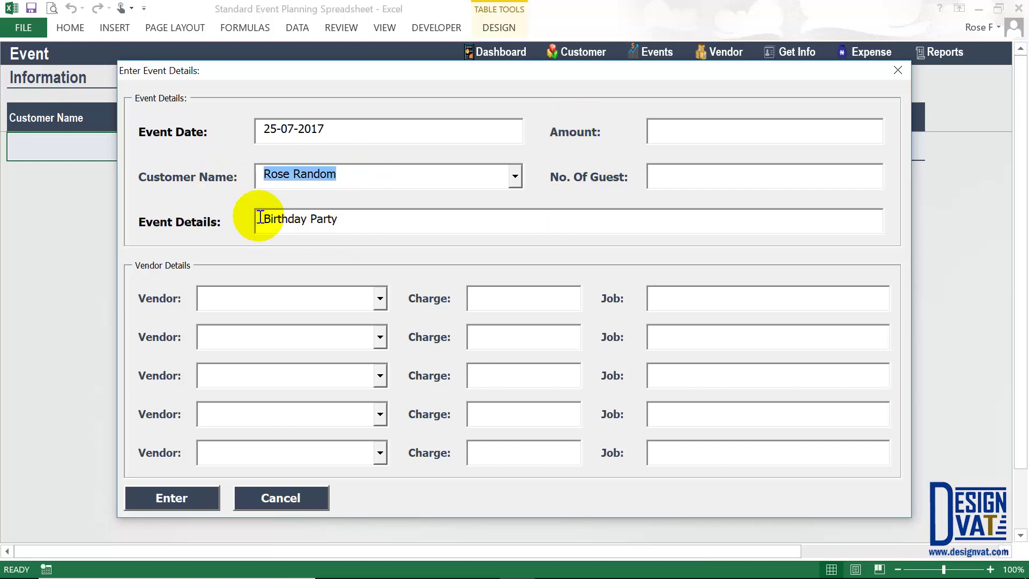
key("shift+Tab")
key("shift+Tab")
- Set amount 1,000,000 and 100 guests, then submit the event
left_click(665, 125)
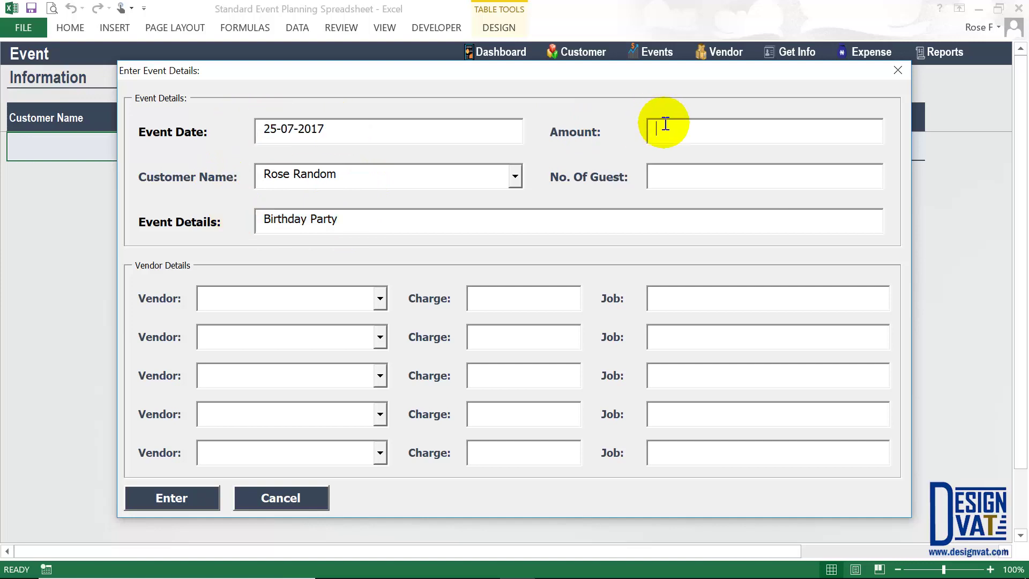
type("1,000,000")
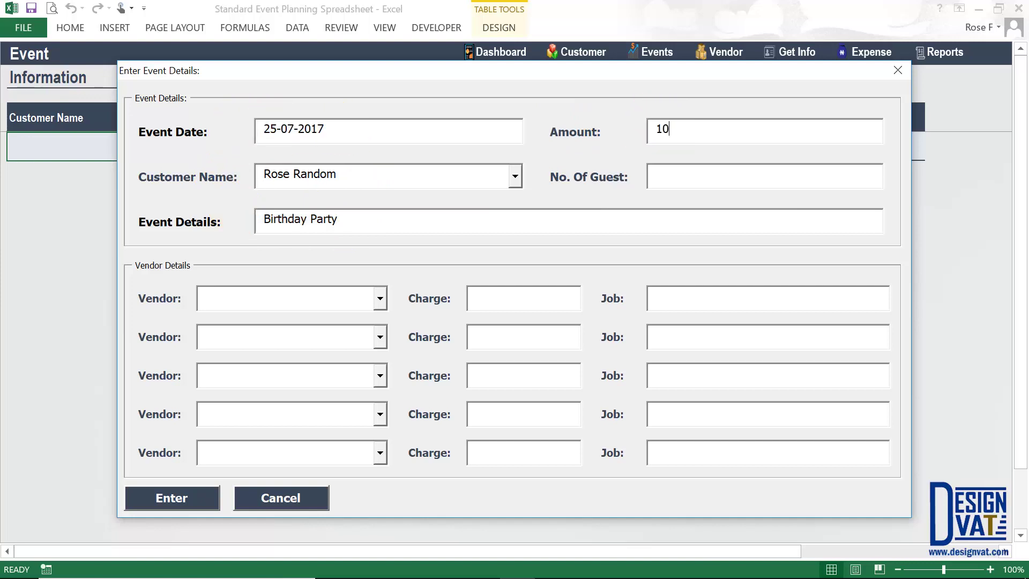
key("Tab")
type("100")
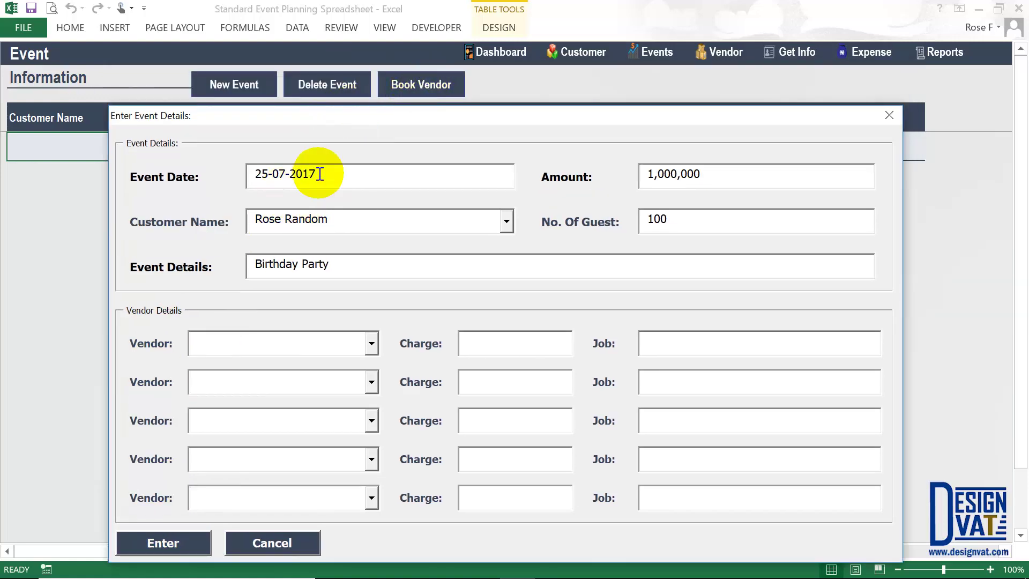
left_click_drag(346, 117, 365, 67)
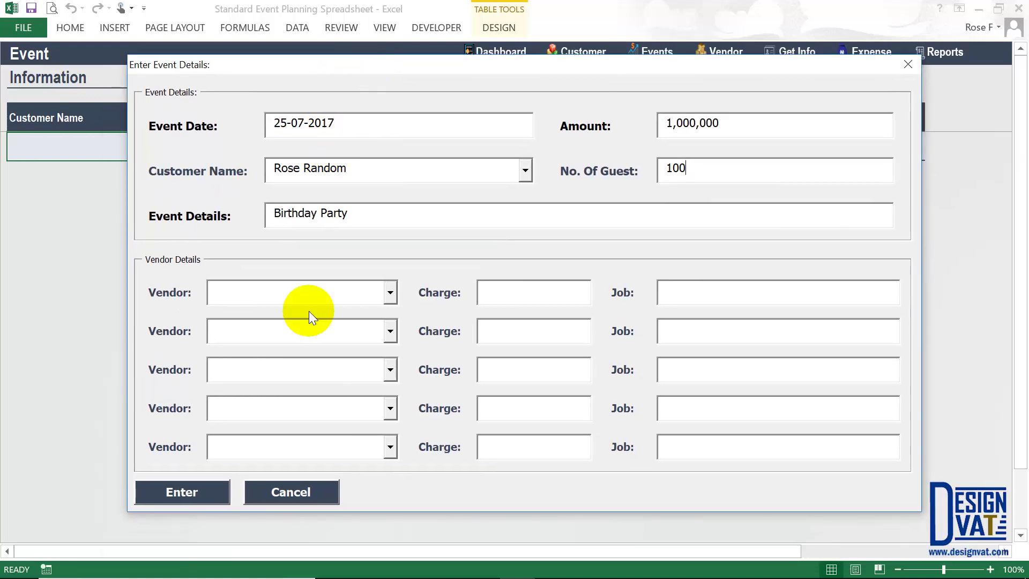
left_click(177, 493)
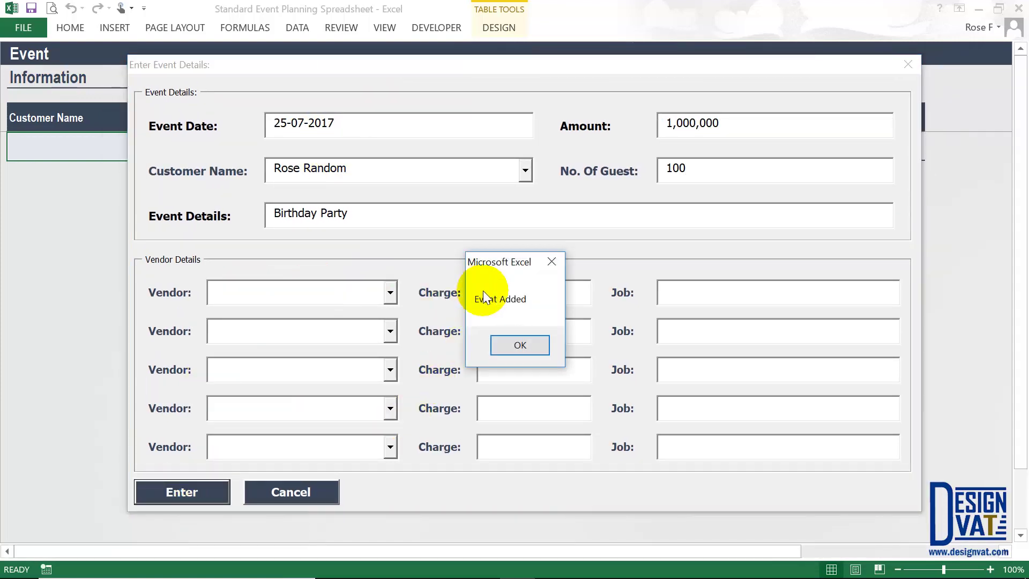
- Dismiss the Event Added message and check the new Birthday Party row's Event ID, date and customer name
left_click(500, 345)
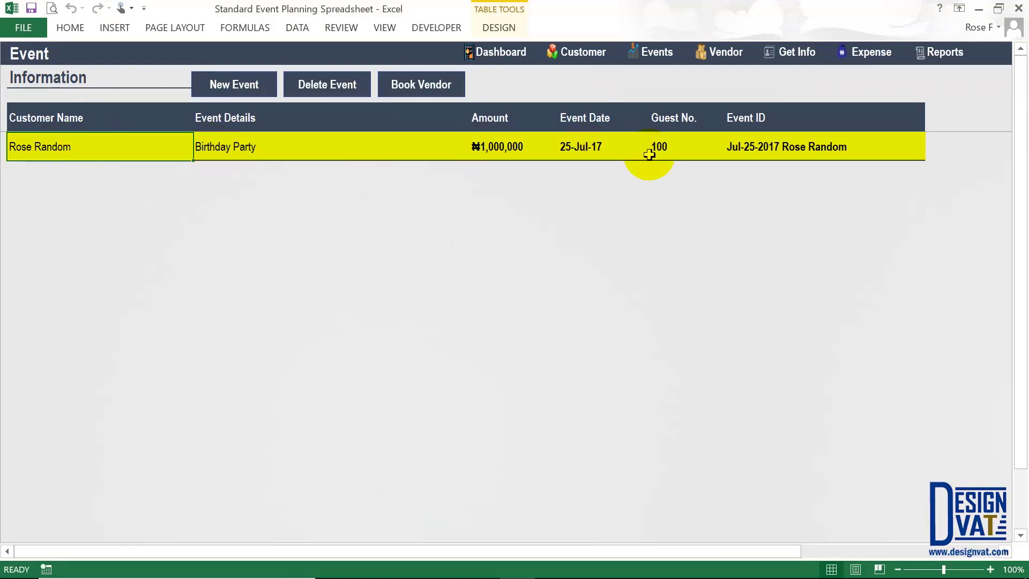
left_click(758, 114)
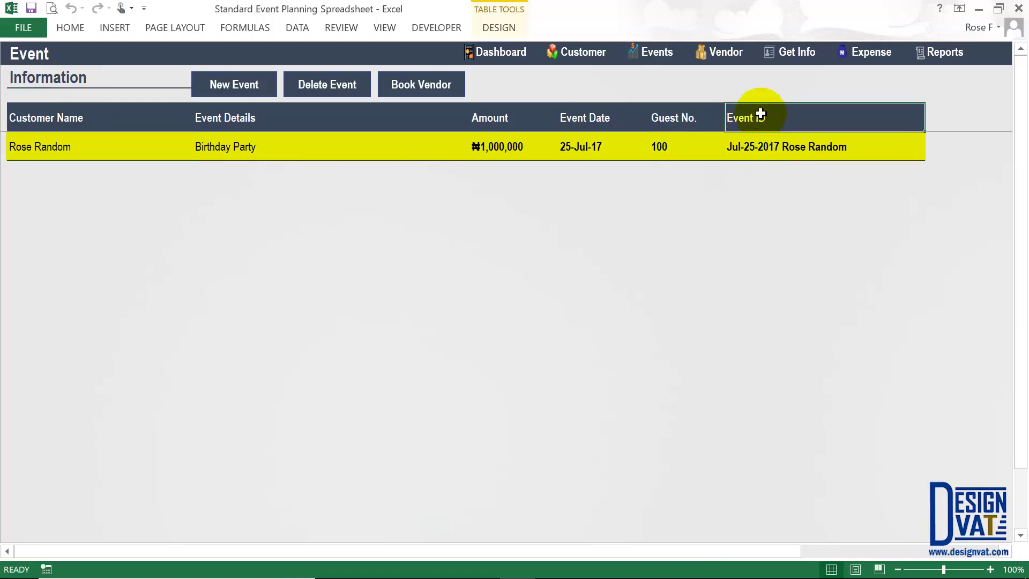
left_click(758, 146)
left_click(573, 147)
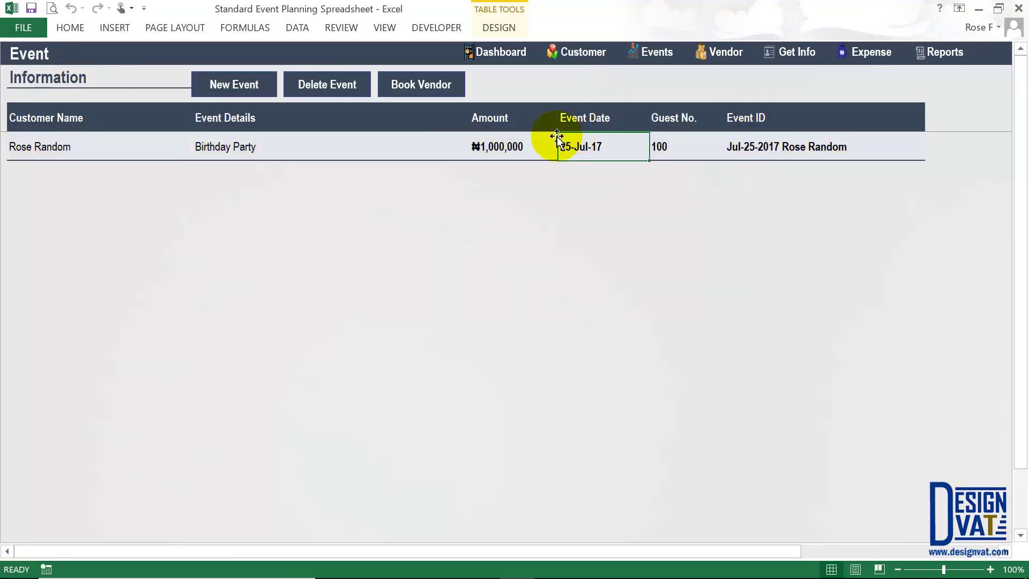
left_click(69, 148)
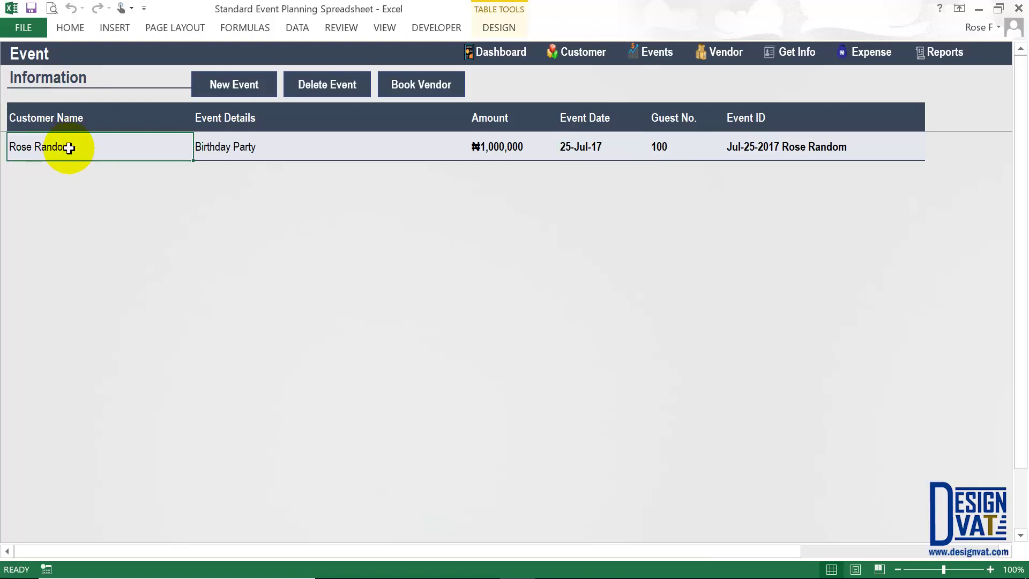
left_click(749, 148)
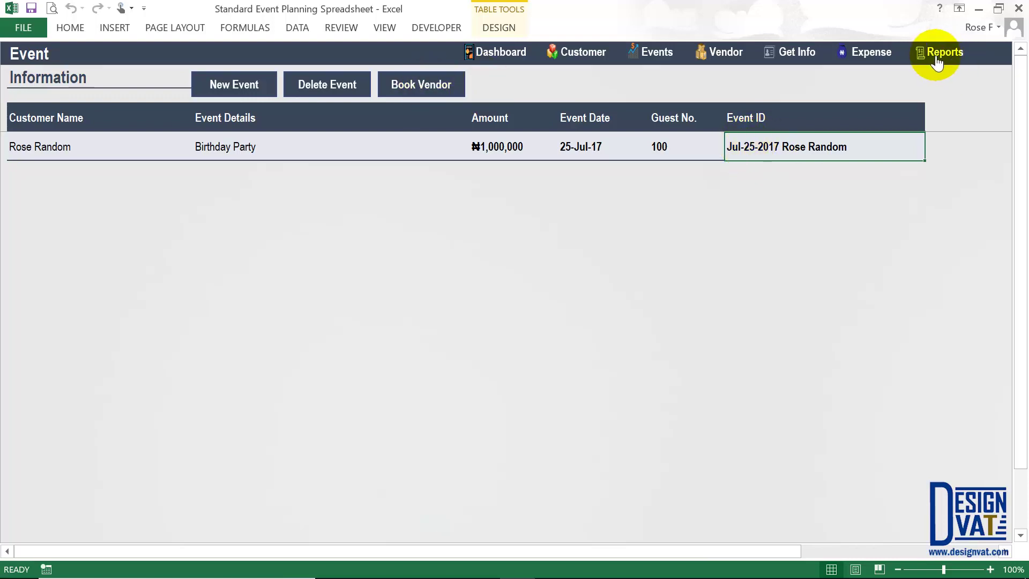
left_click(116, 146)
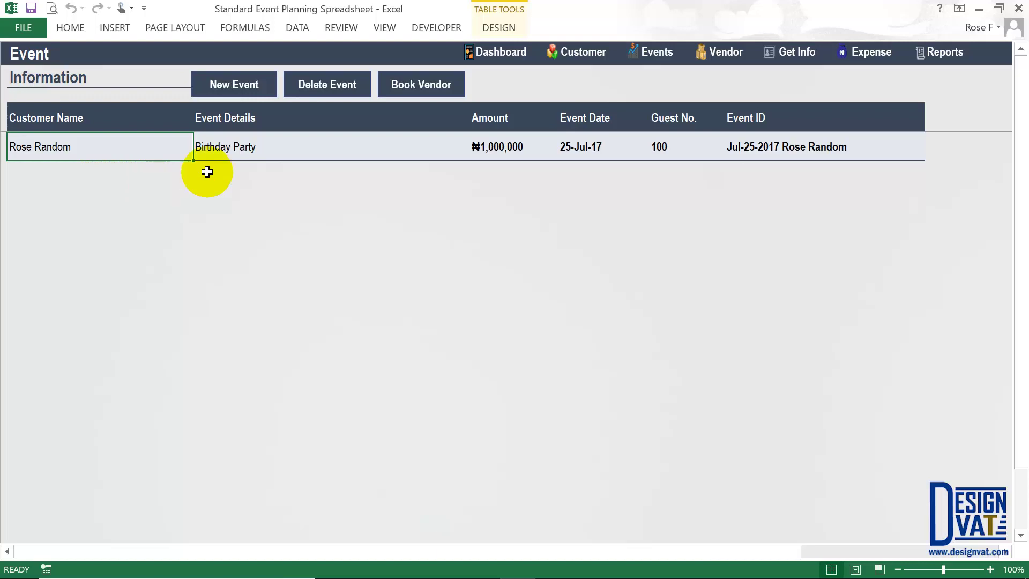
- Open and discard a blank event form, then switch to the Vendor Information sheet
left_click(231, 86)
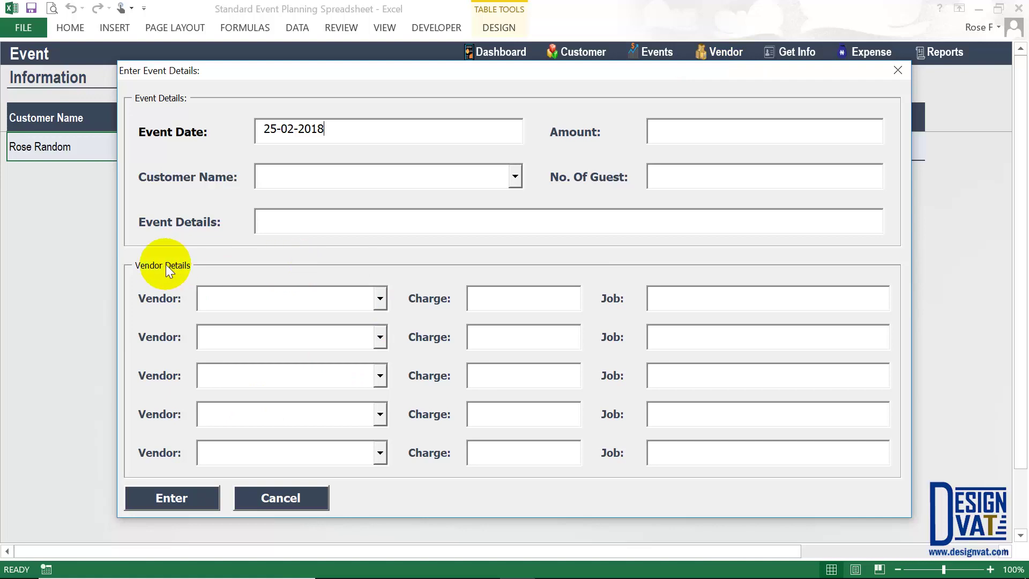
left_click(291, 498)
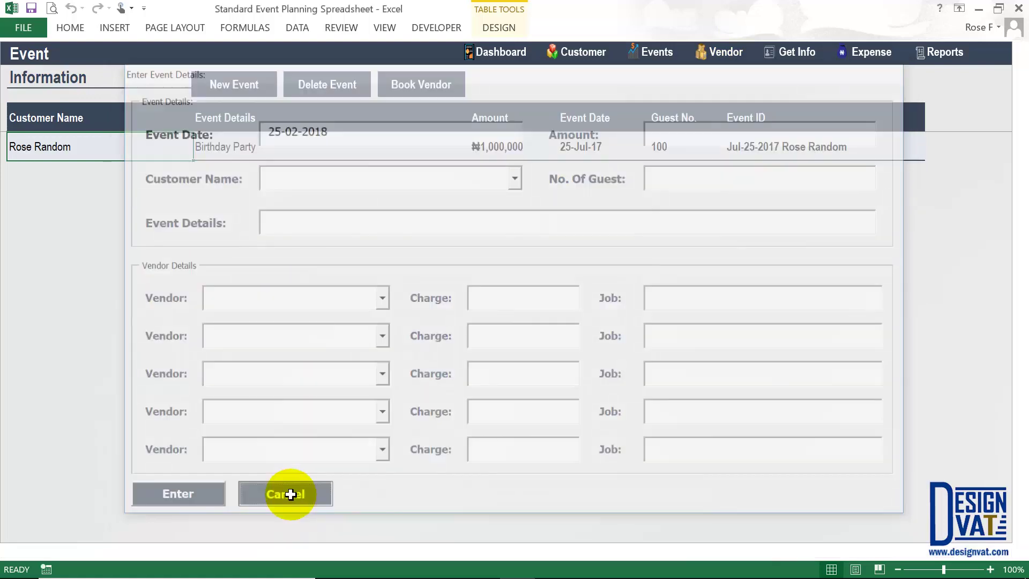
left_click(728, 57)
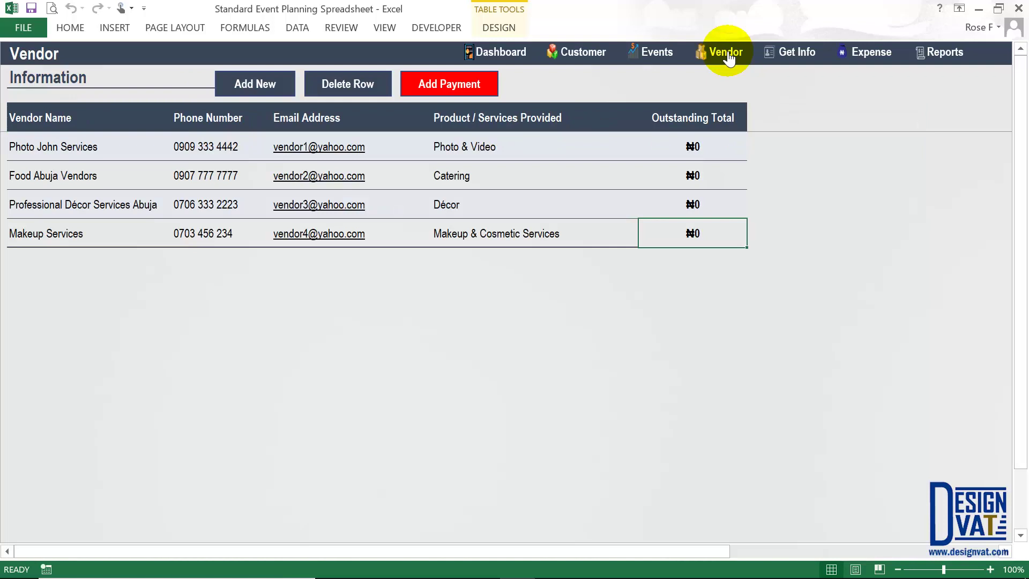
- Add a blank row below the four vendors, tab to its Phone Number cell, then begin deleting it
left_click(729, 54)
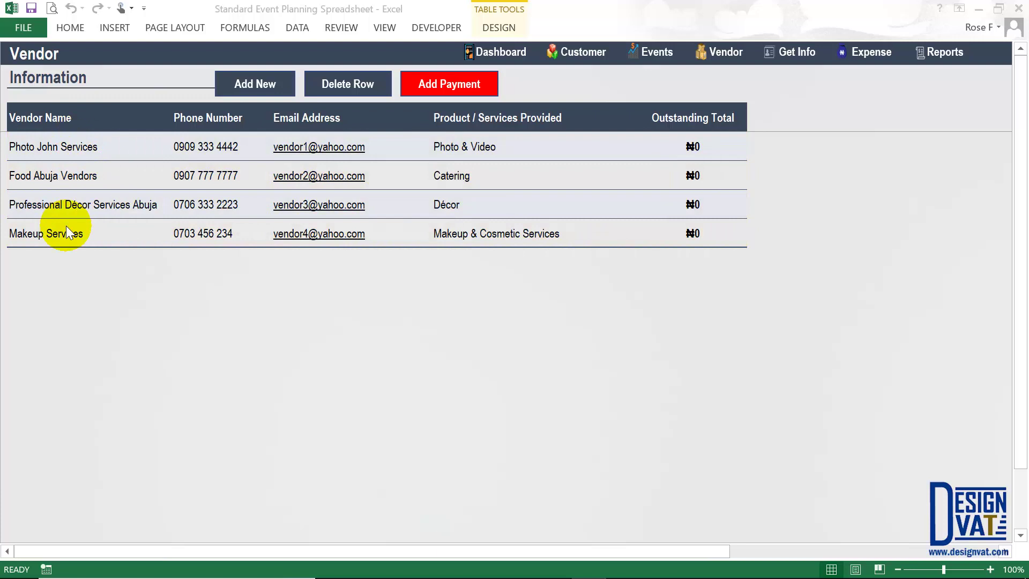
left_click(239, 84)
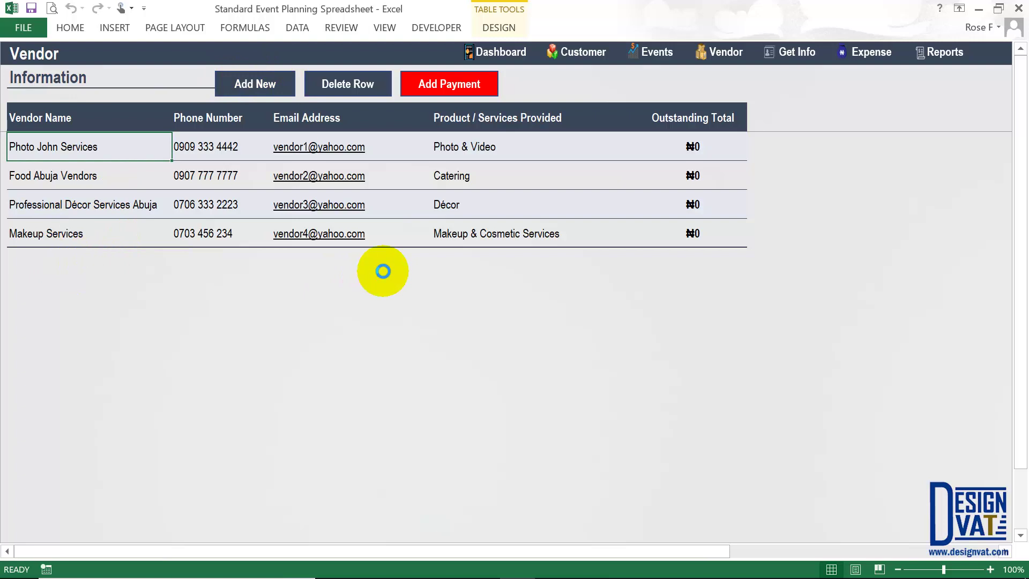
key("Tab")
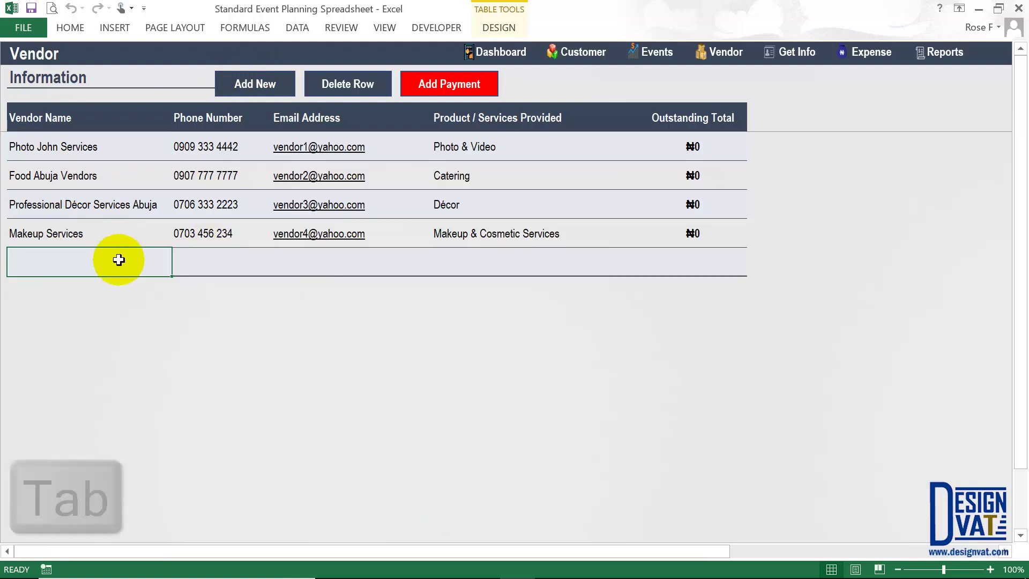
key("Tab")
key("Tab")
key("Tab")
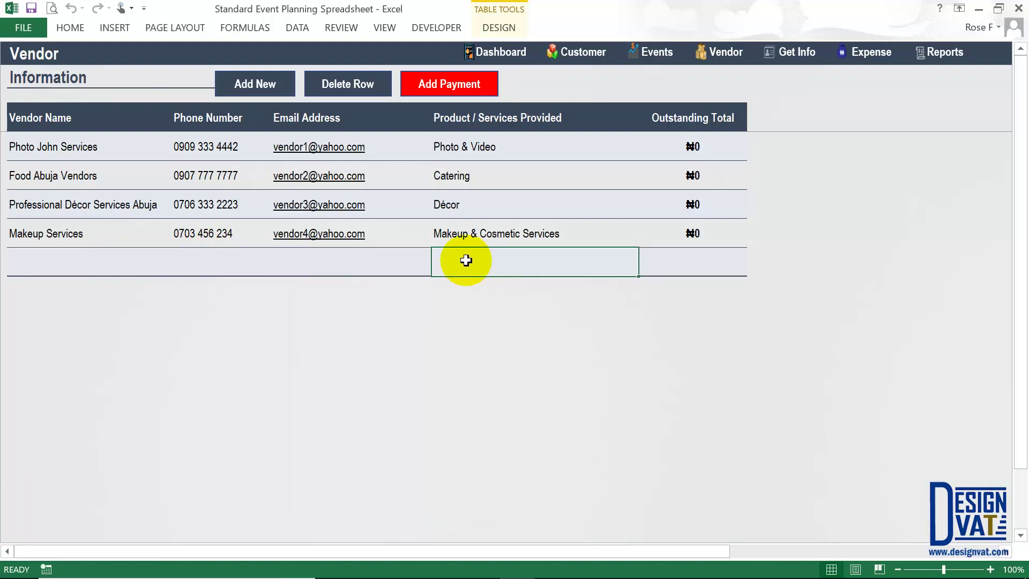
left_click(67, 259)
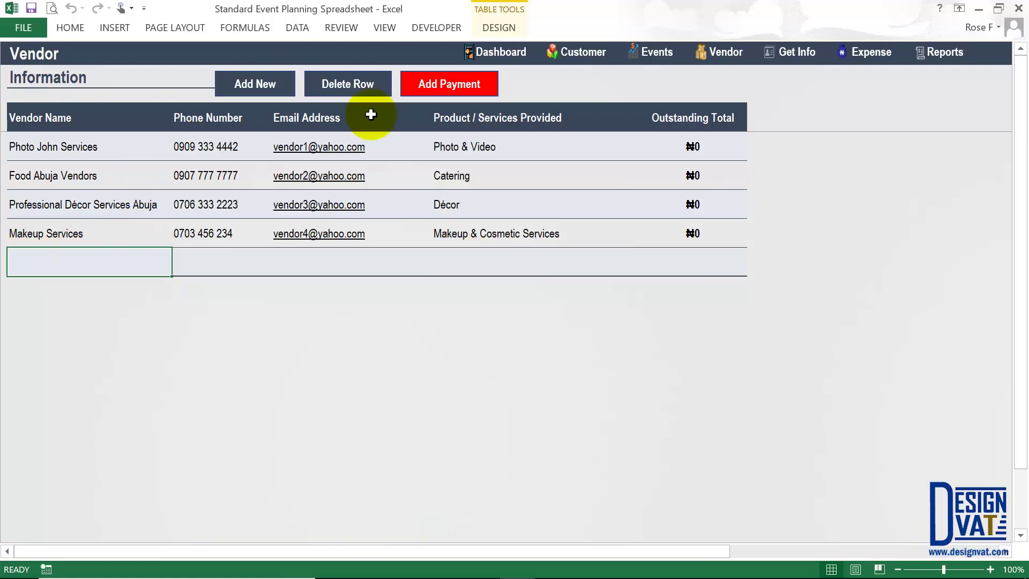
left_click(343, 83)
- Confirm deletion of the empty vendor row and select the Outstanding Total column showing ₦0 for each vendor
left_click(531, 351)
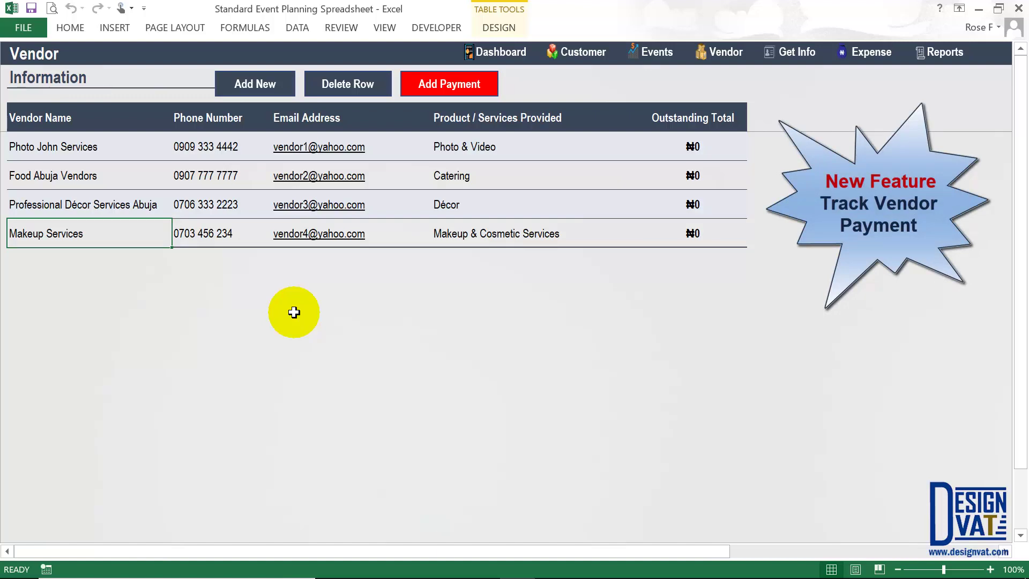
left_click(697, 120)
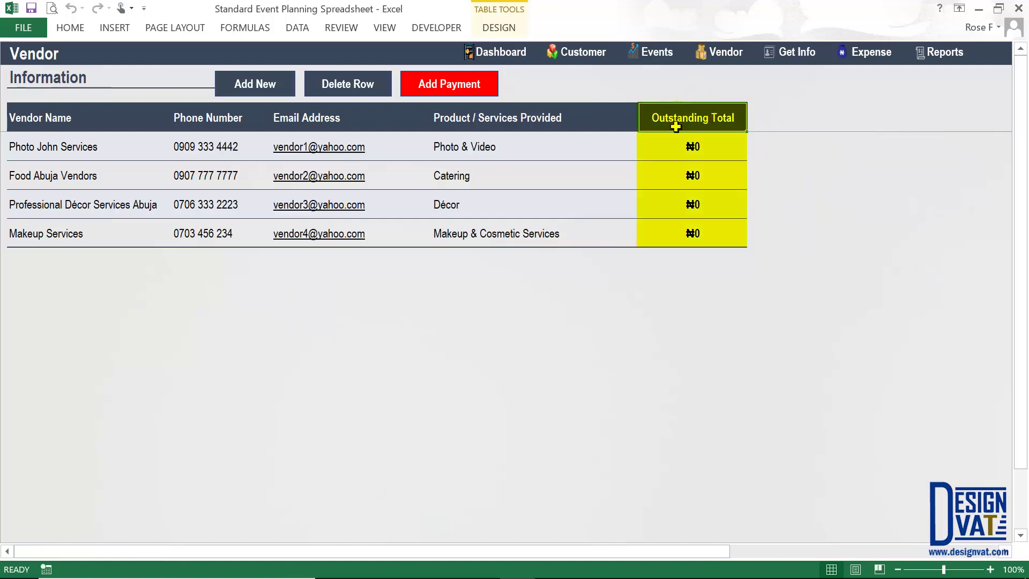
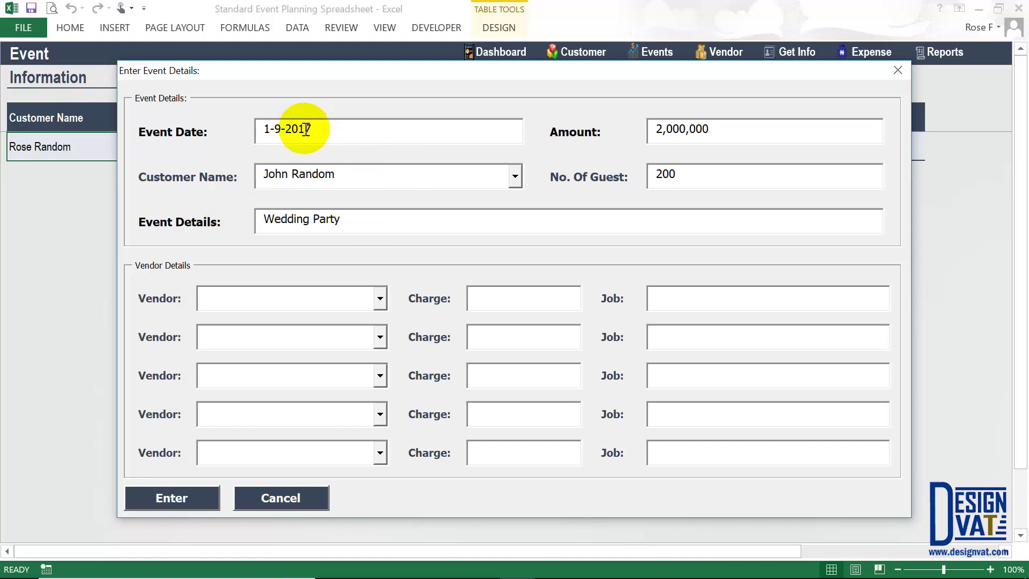
- Select the first vendor row in the wedding event form
left_click(239, 299)
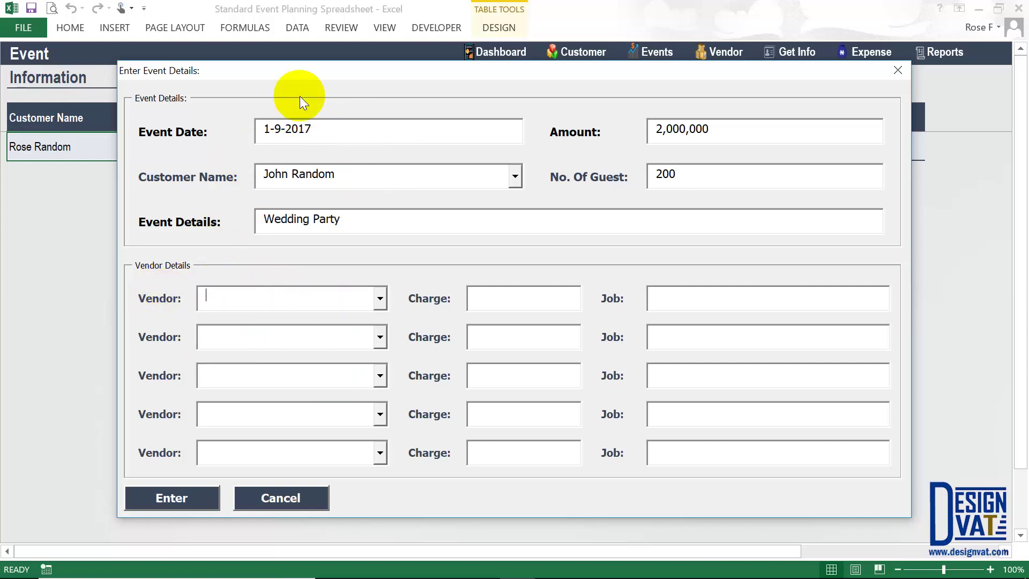
- Book Photo John Services as the first vendor at 100,000 with its job description
left_click_drag(307, 74, 300, 140)
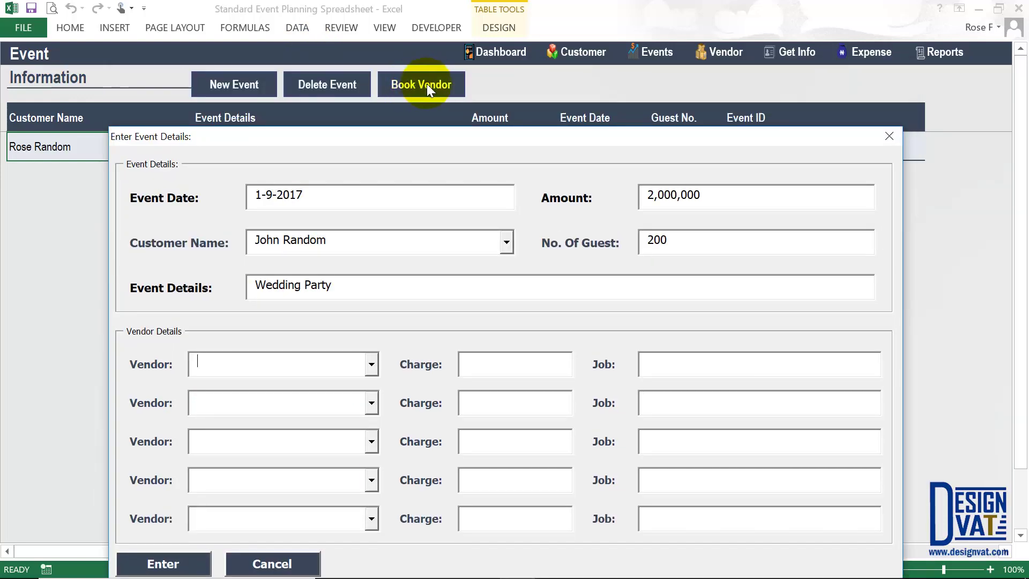
left_click_drag(376, 136, 380, 79)
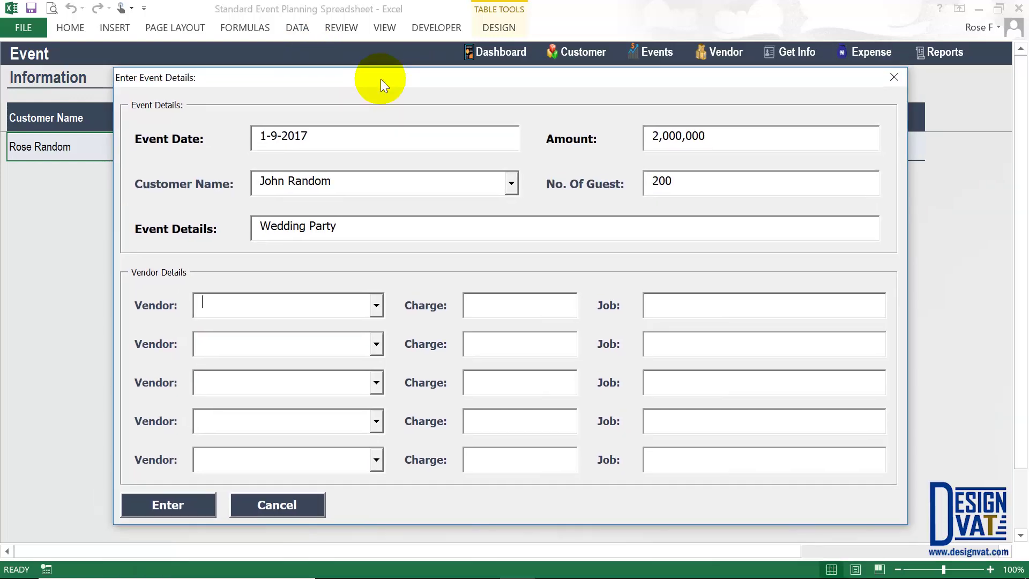
left_click(377, 305)
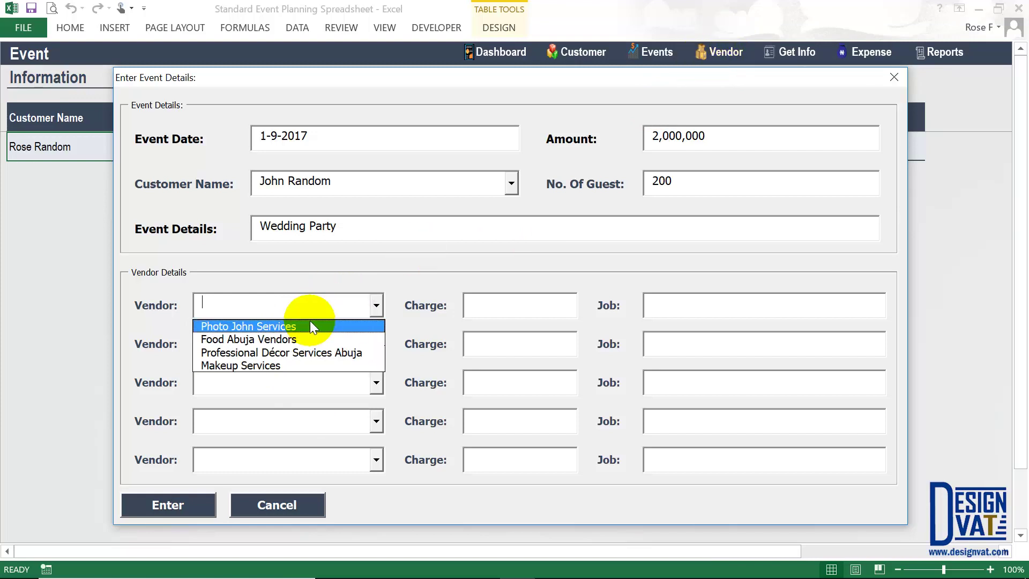
left_click(274, 327)
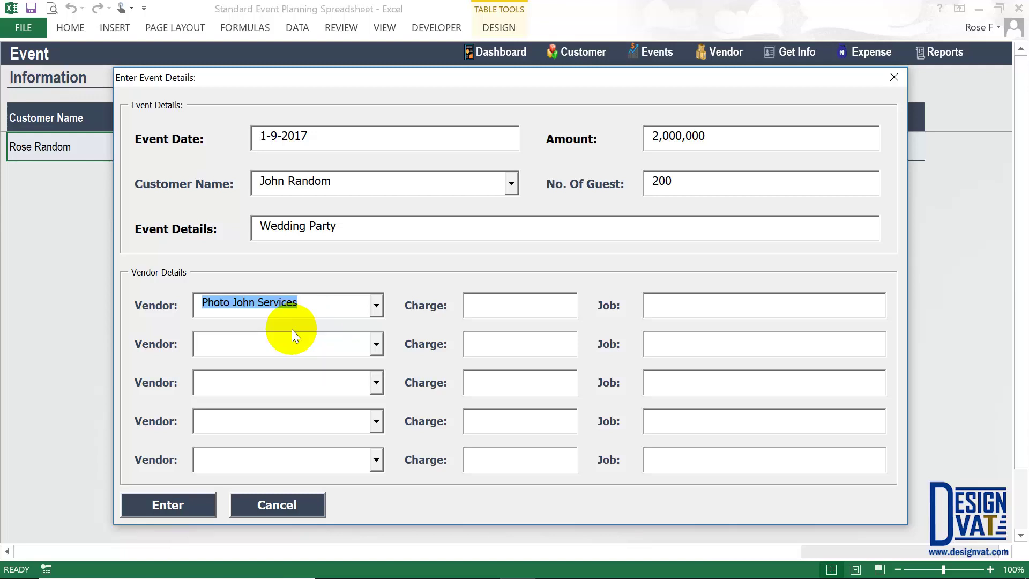
key("Tab")
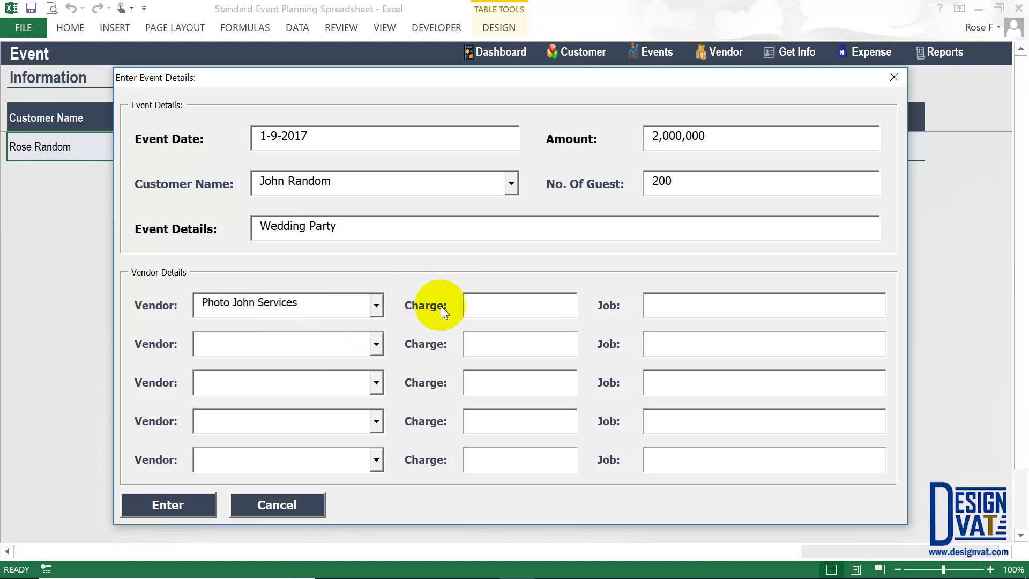
left_click_drag(310, 305, 173, 299)
left_click(525, 304)
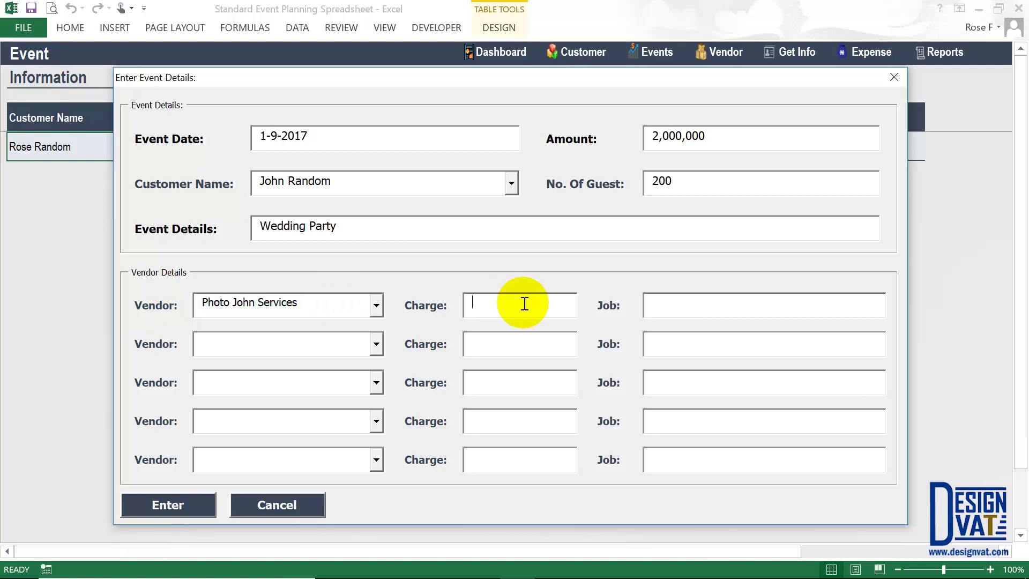
type("100,000")
key("Tab")
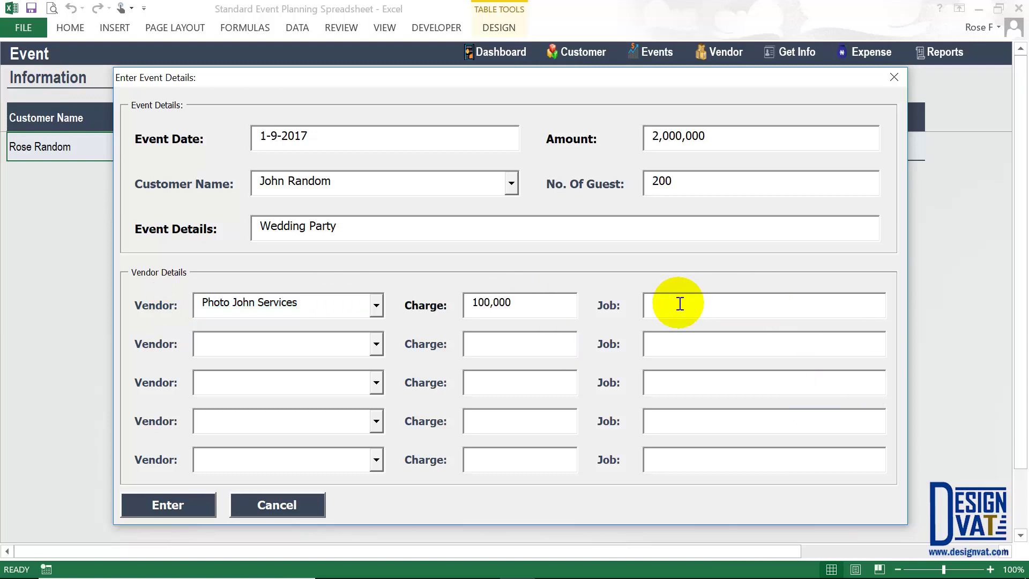
left_click_drag(329, 307, 163, 301)
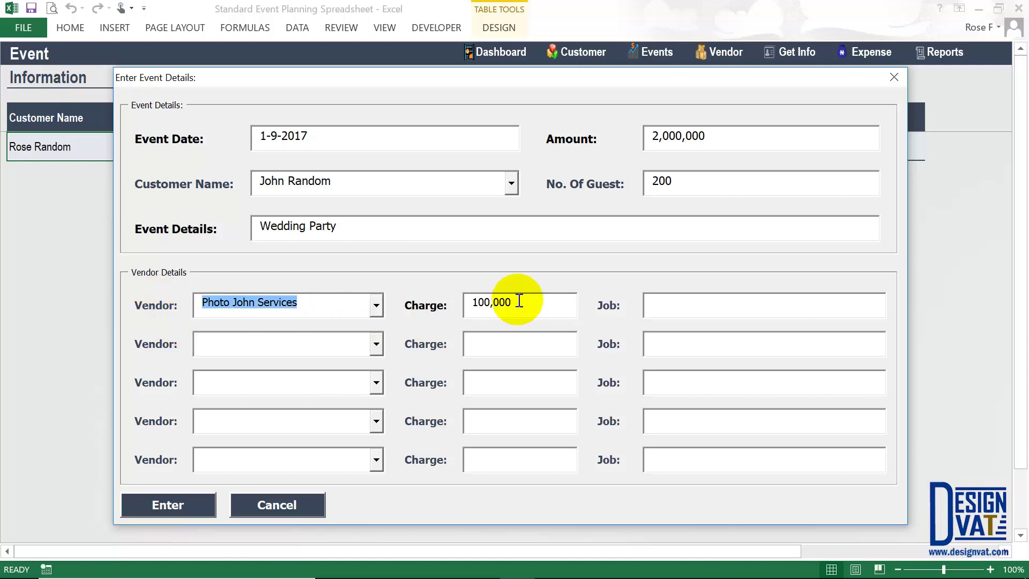
left_click_drag(514, 304, 417, 294)
left_click(665, 301)
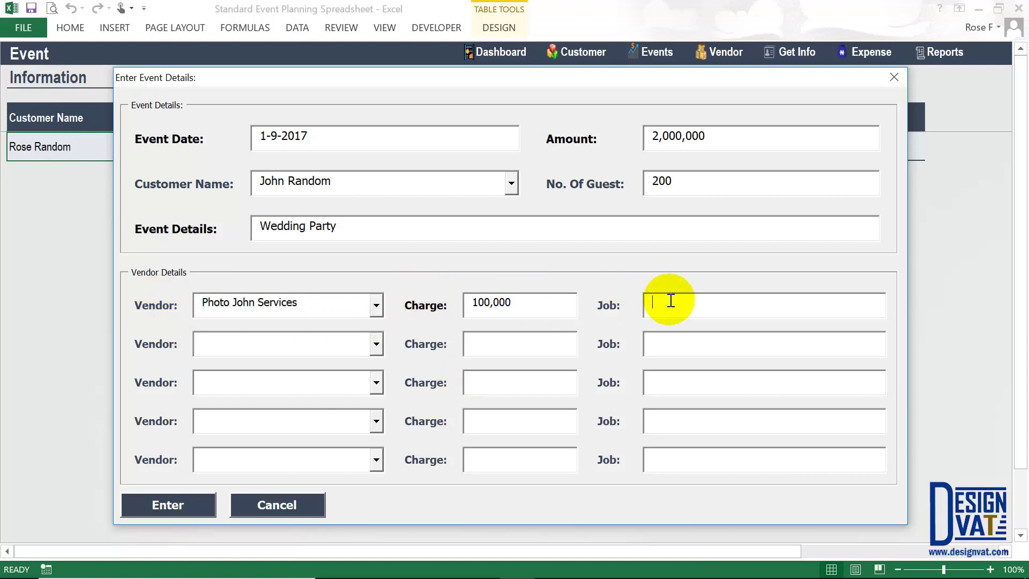
type("100 Pictures & 2 Large Frames")
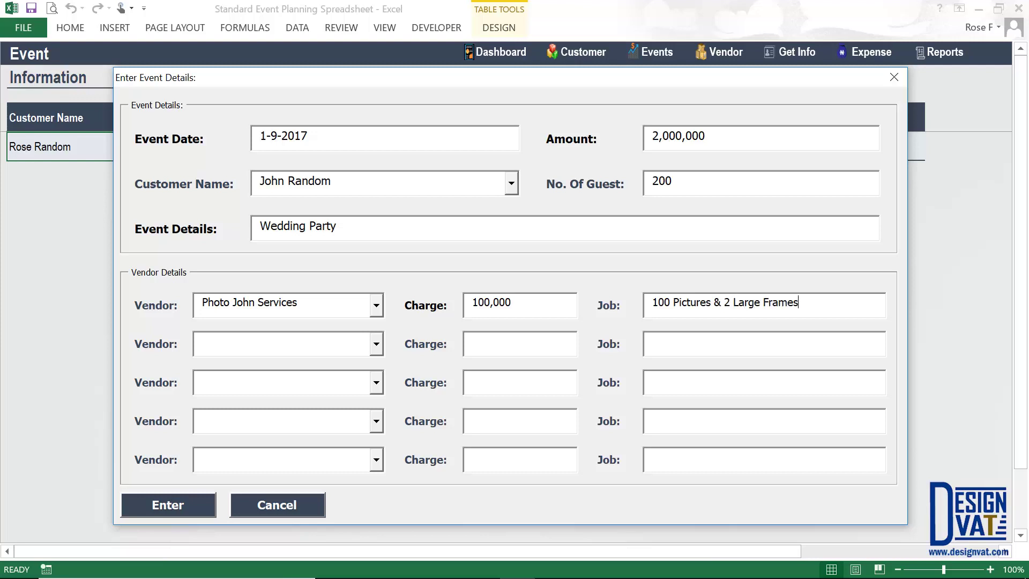
- Book Food Abuja Vendors as the second vendor at 200,000
left_click(359, 344)
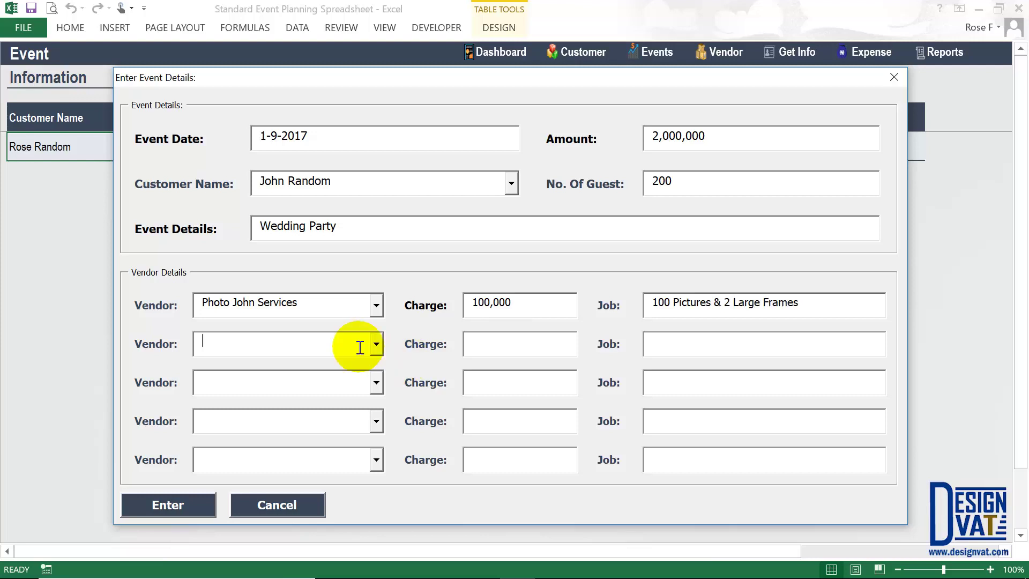
left_click(376, 343)
left_click(241, 374)
left_click(520, 344)
left_click_drag(315, 340, 188, 345)
left_click(505, 339)
type("200,000")
key("Tab")
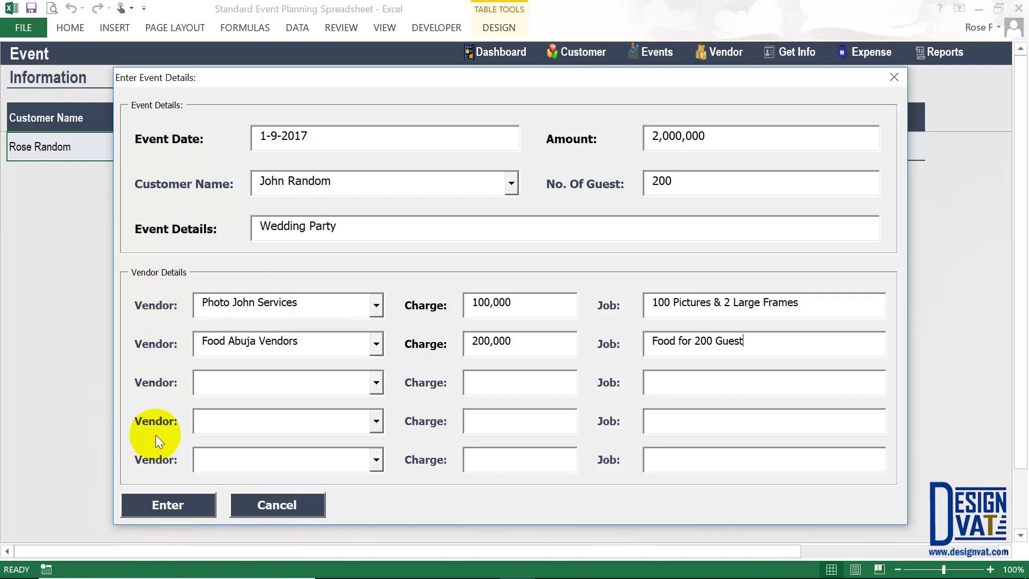
left_click_drag(323, 82, 316, 143)
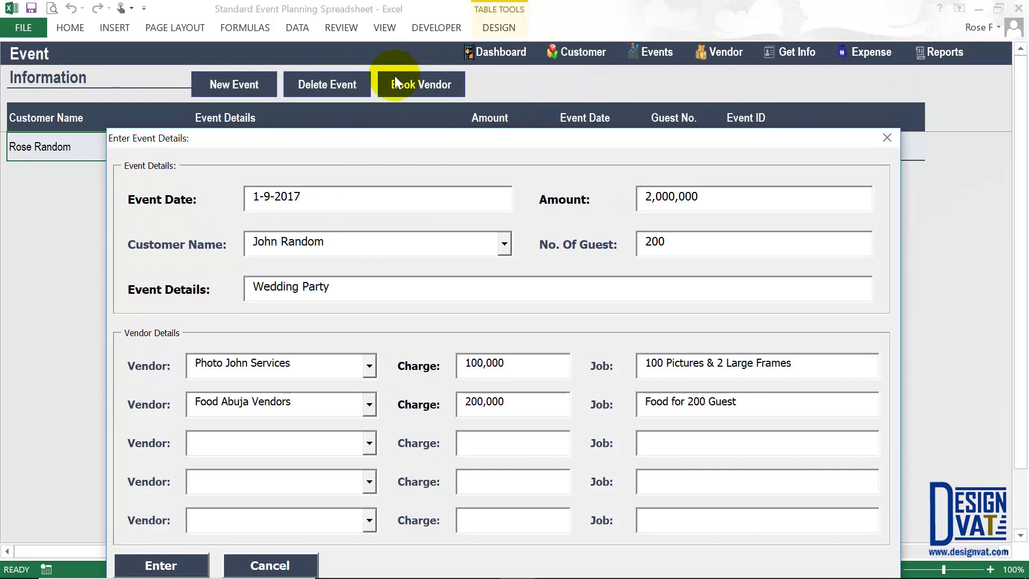
left_click_drag(368, 141, 386, 136)
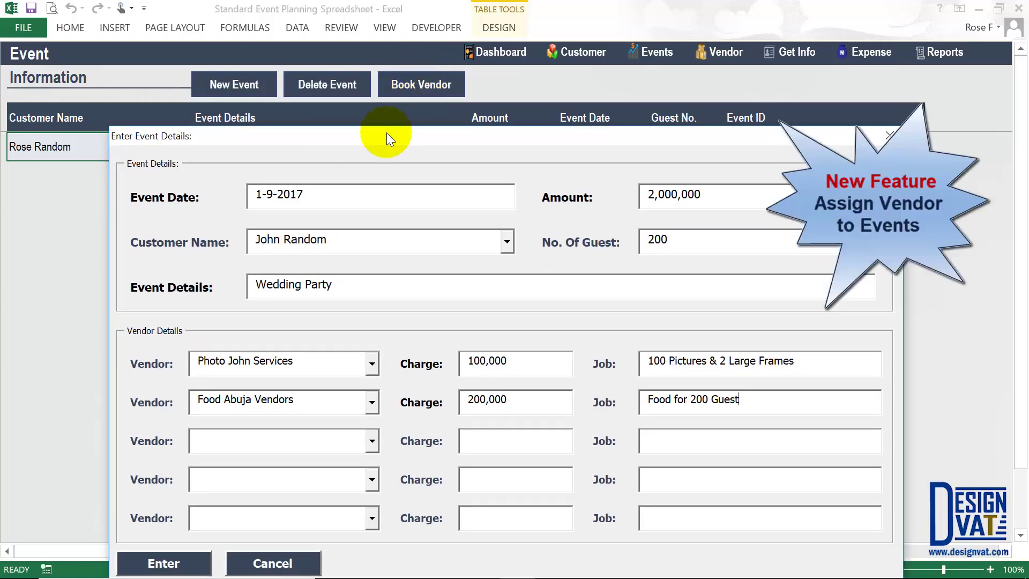
left_click_drag(386, 136, 385, 82)
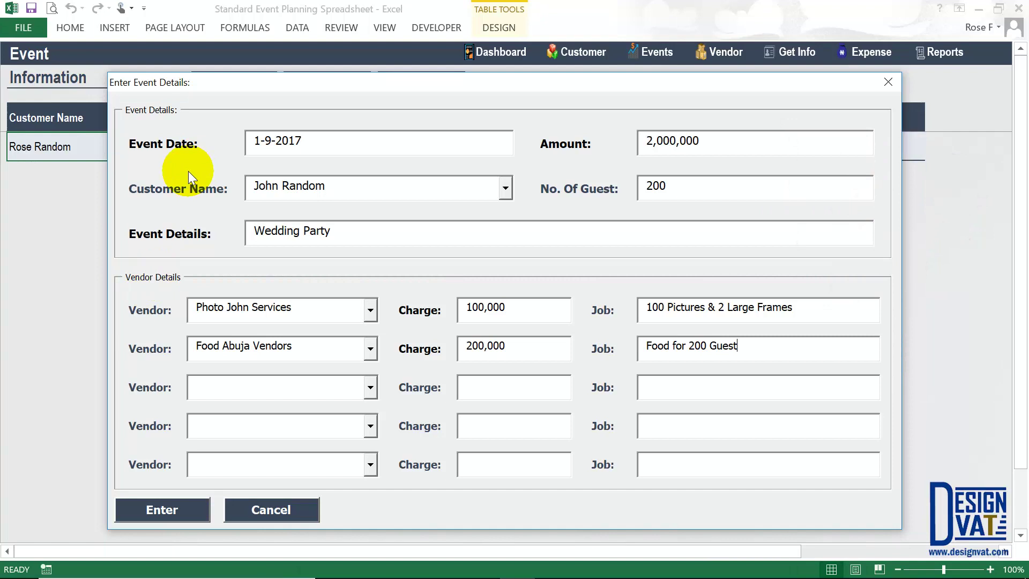
- Save the wedding event, then check its new row and event ID in the table
left_click(164, 513)
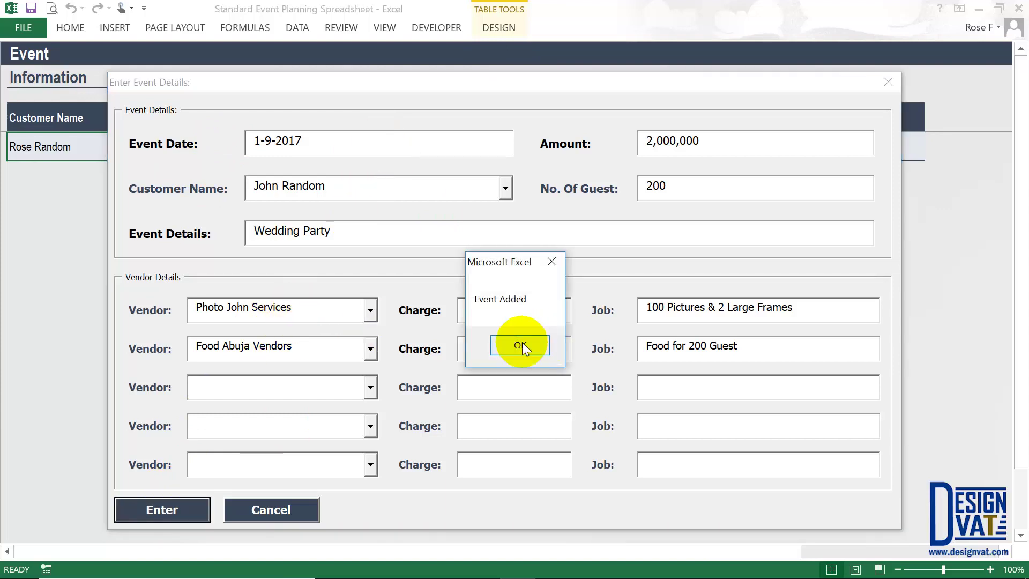
left_click(521, 343)
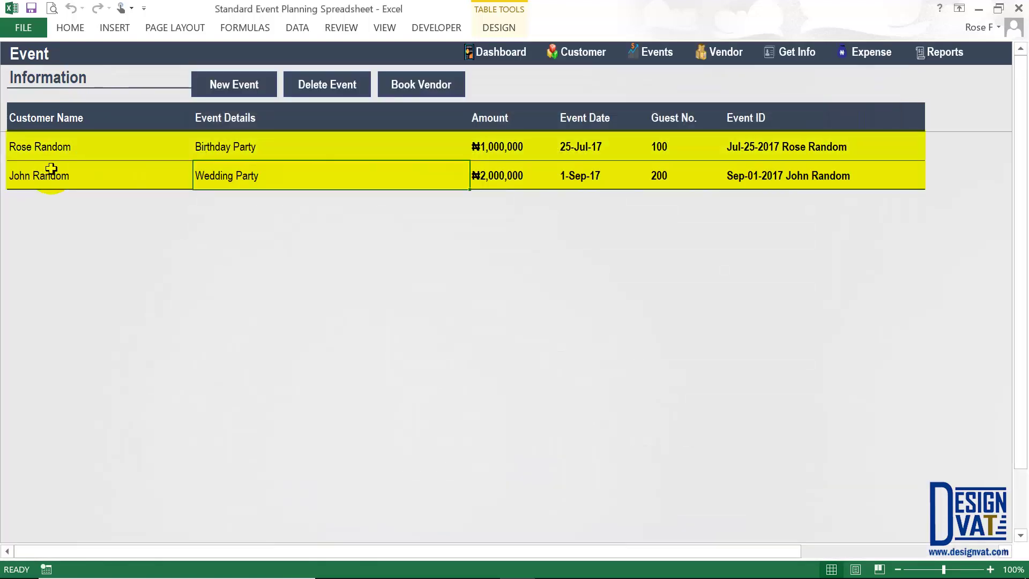
left_click(57, 144)
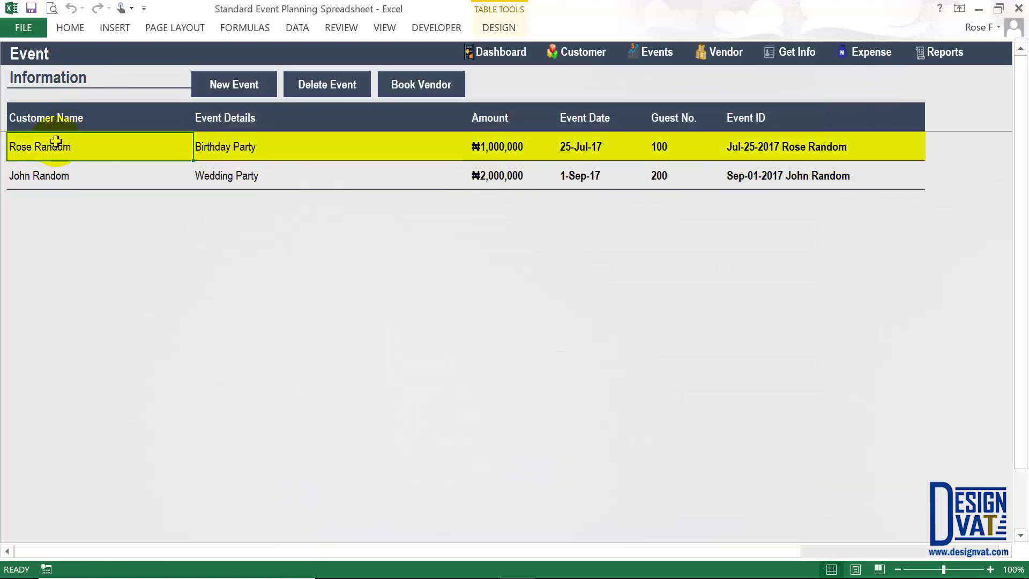
left_click(43, 175)
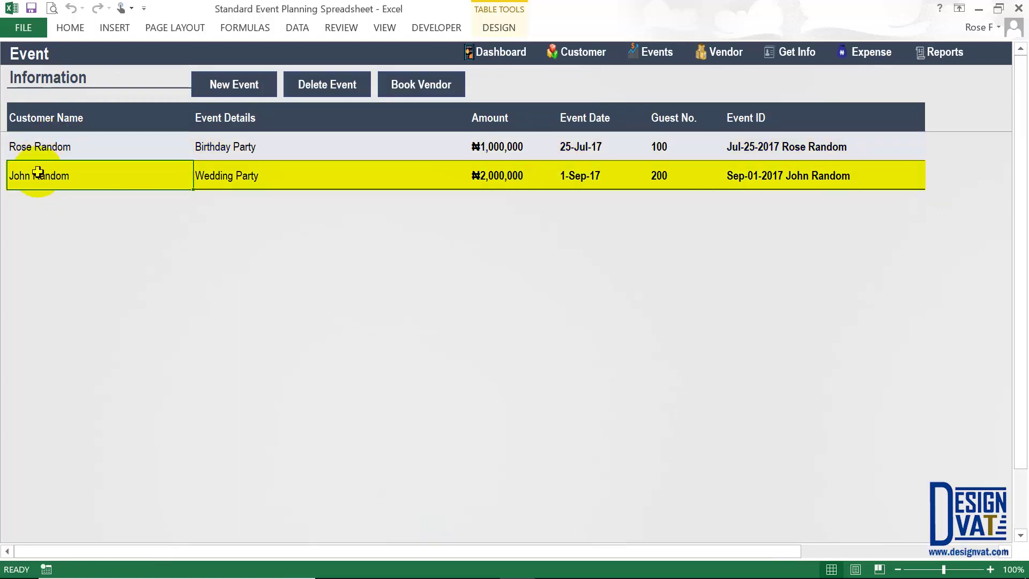
left_click(751, 179)
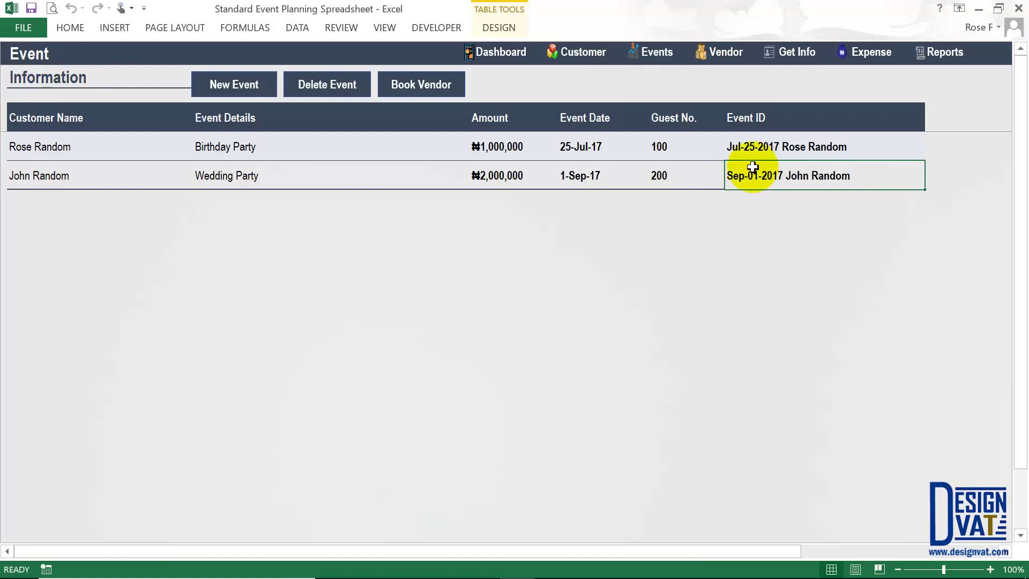
- Compare both events' customers and amounts, ₦1,000,000 versus ₦2,000,000
left_click(80, 146)
left_click(477, 145)
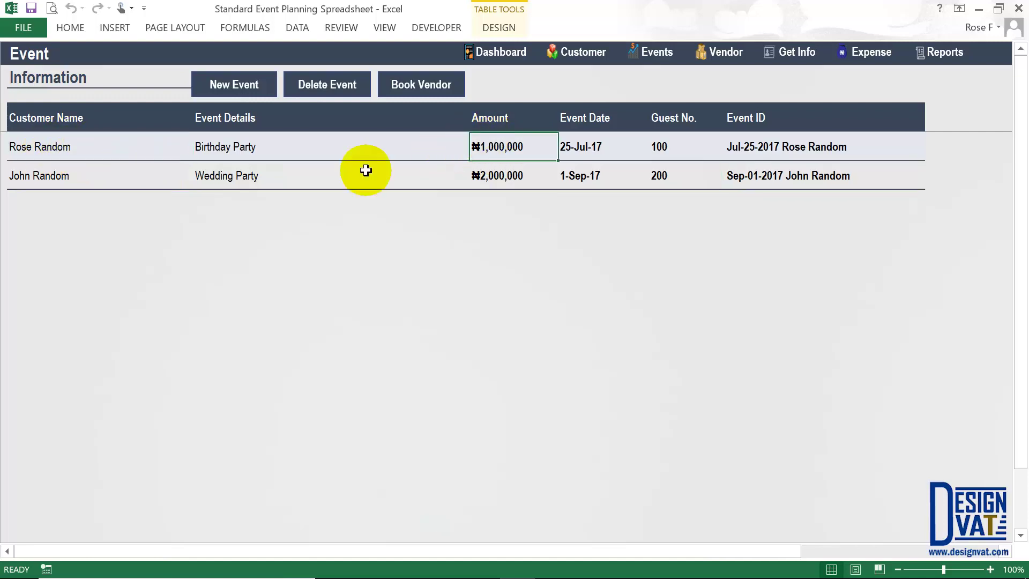
left_click(63, 176)
left_click(508, 180)
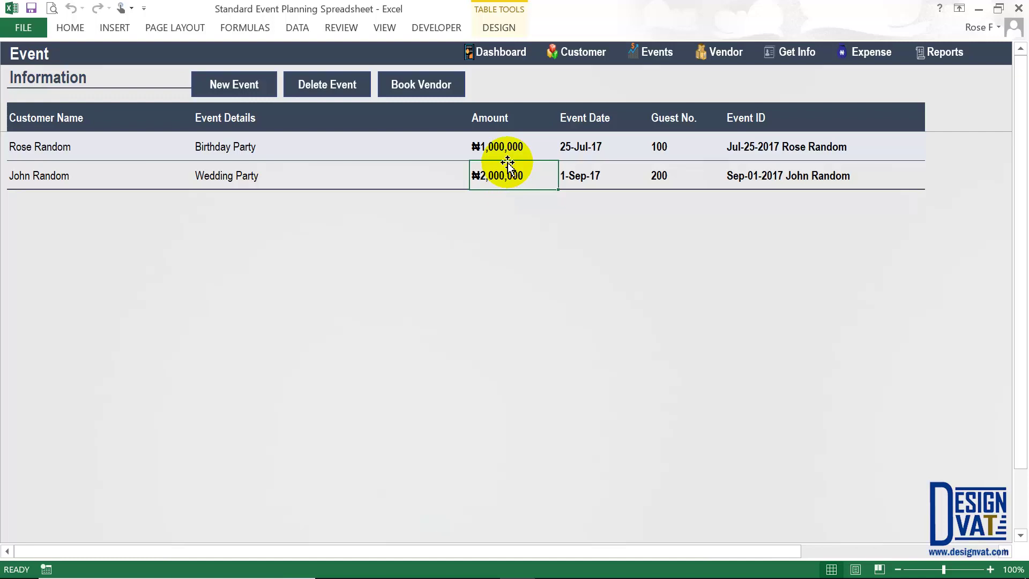
left_click(589, 54)
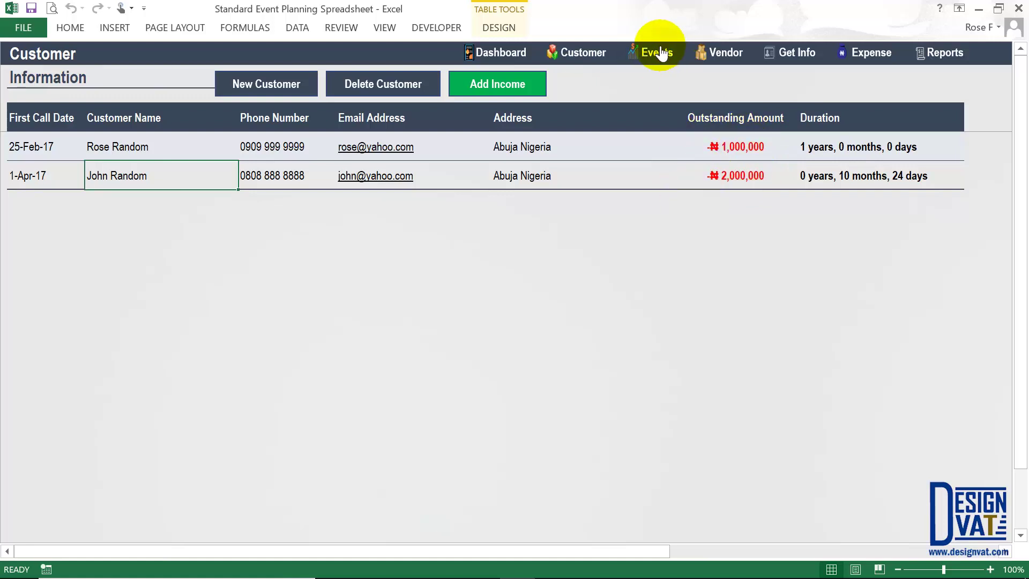
left_click(489, 86)
left_click(209, 152)
left_click(745, 147)
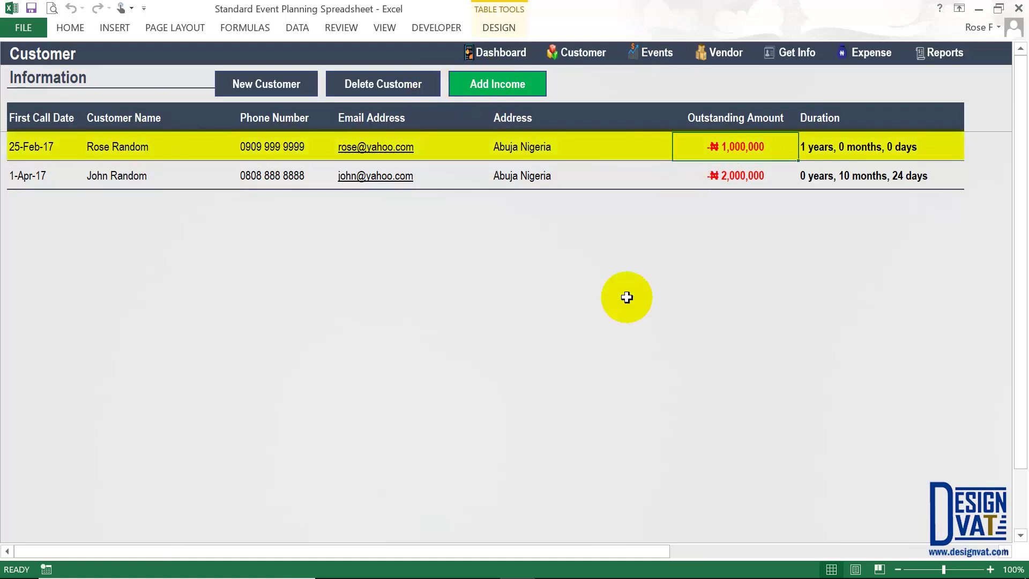
key("Down")
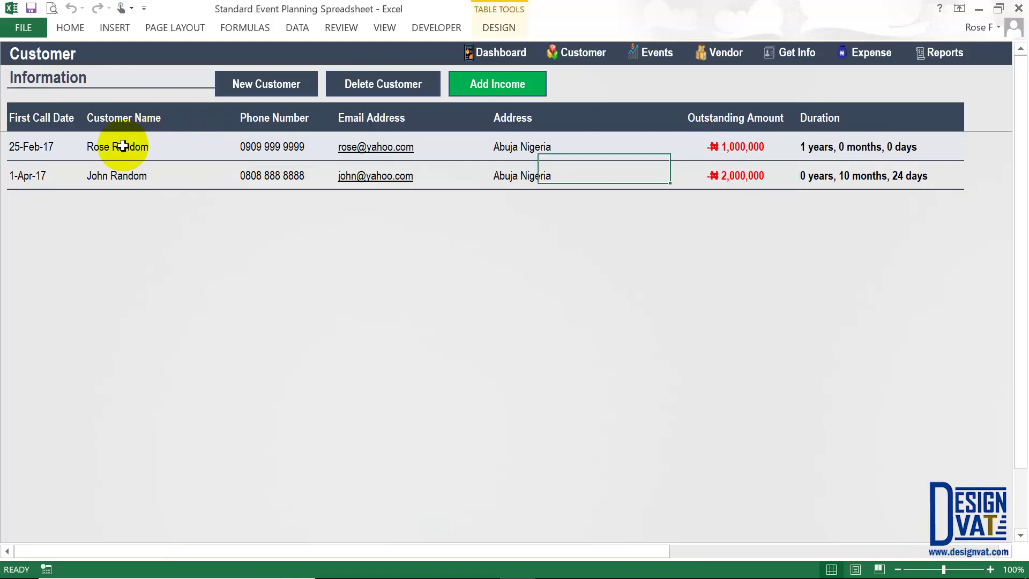
left_click(727, 141)
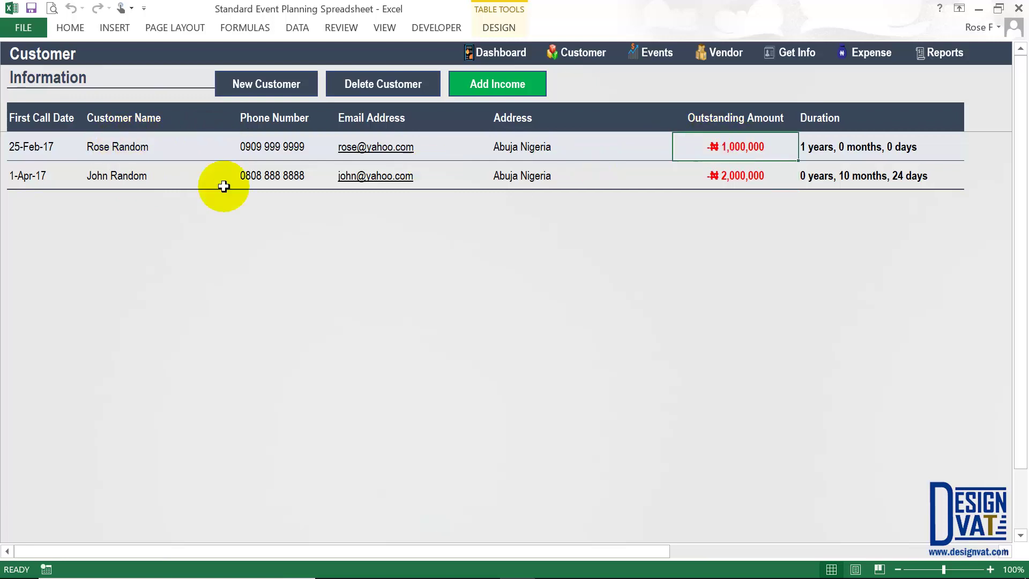
left_click(147, 174)
left_click(751, 183)
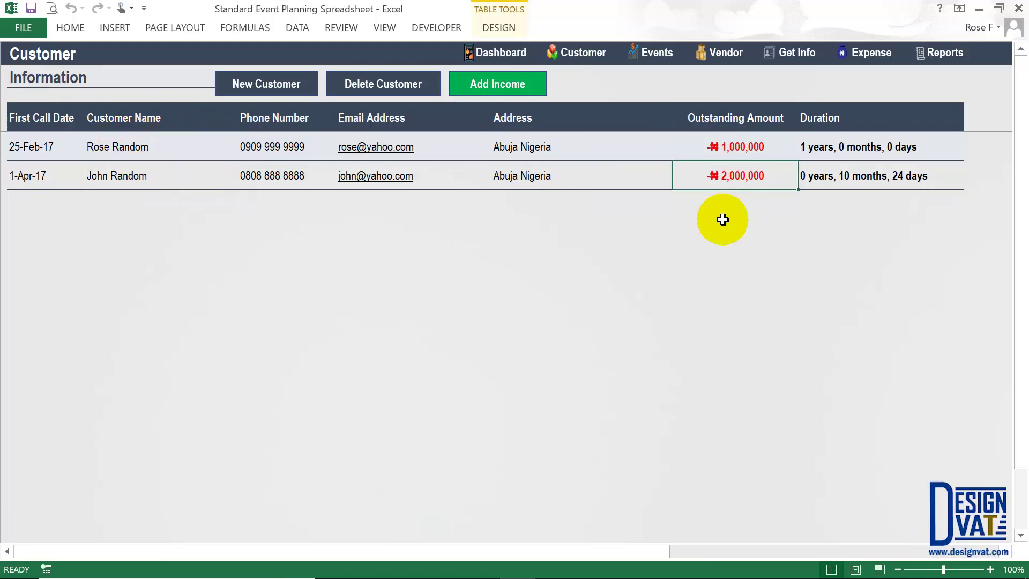
- Record a ₦500,000 payment from the first customer dated 23-Jul-17 and add a blank row
left_click(485, 84)
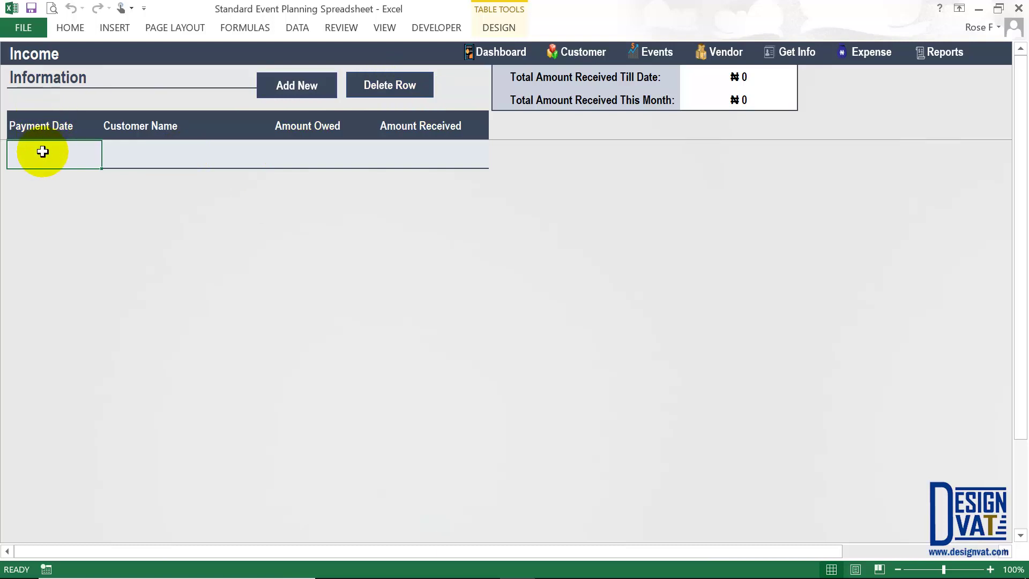
type("017")
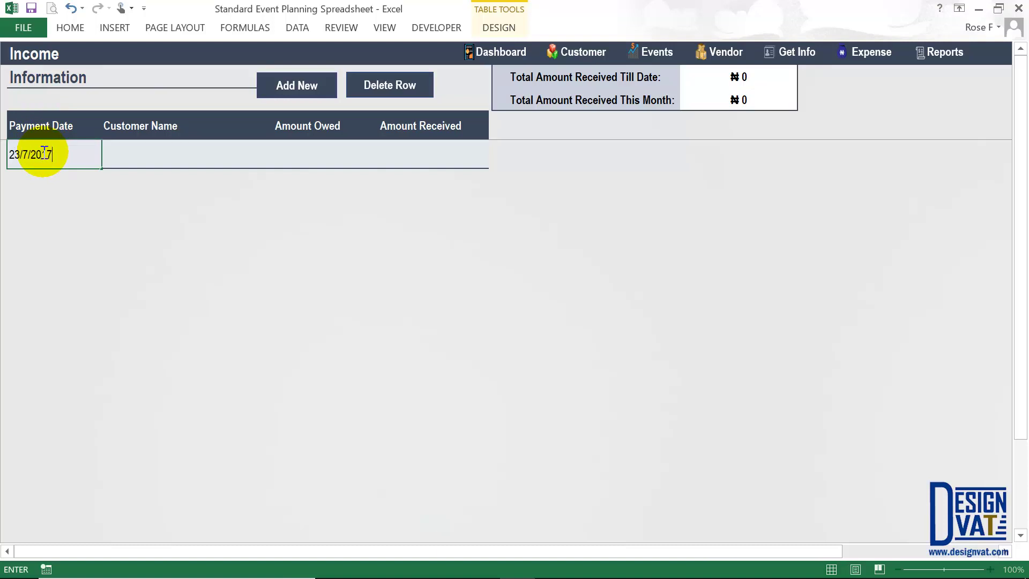
key("Tab")
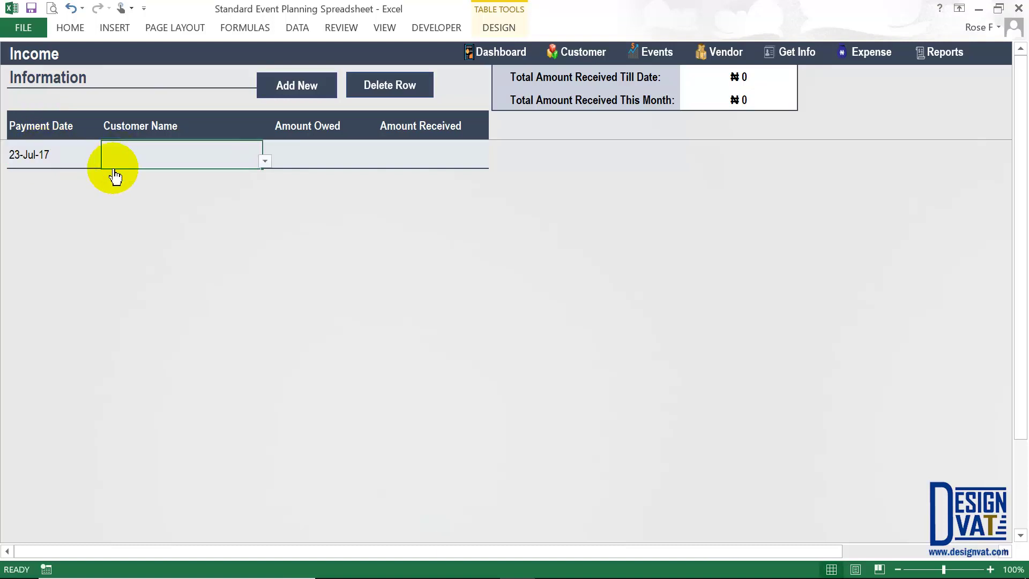
key("alt+Down")
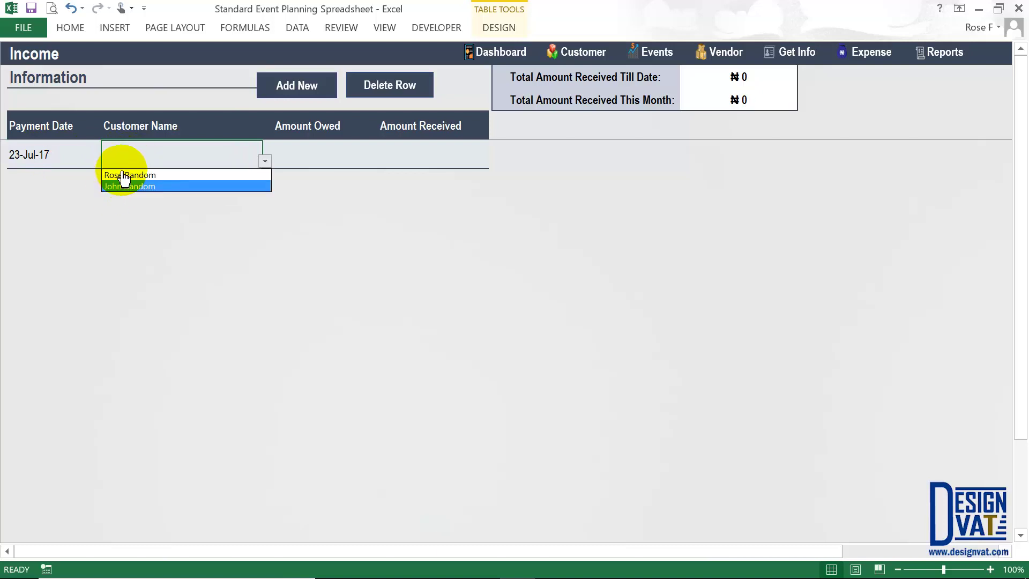
left_click(123, 176)
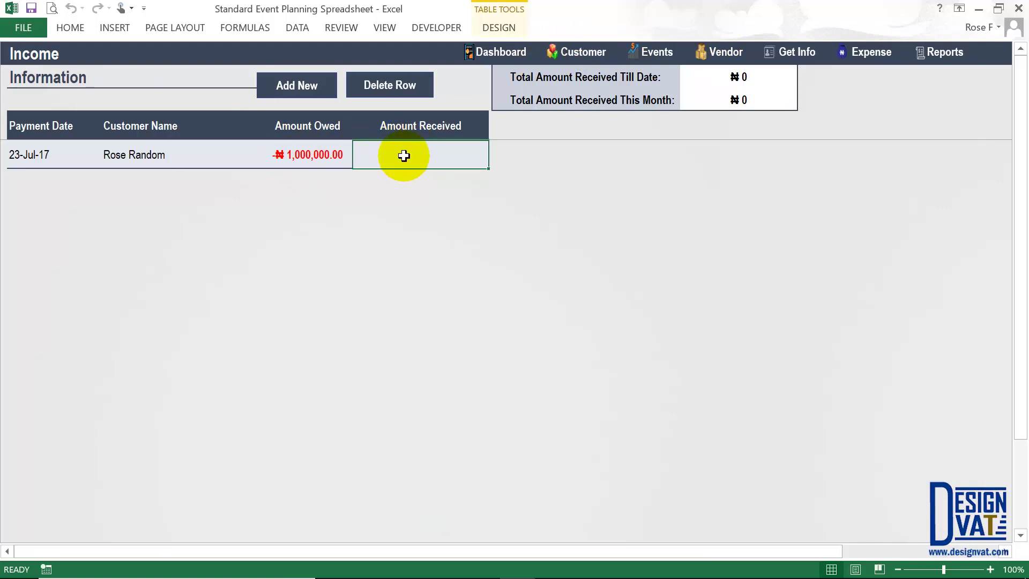
type("500000")
left_click(386, 210)
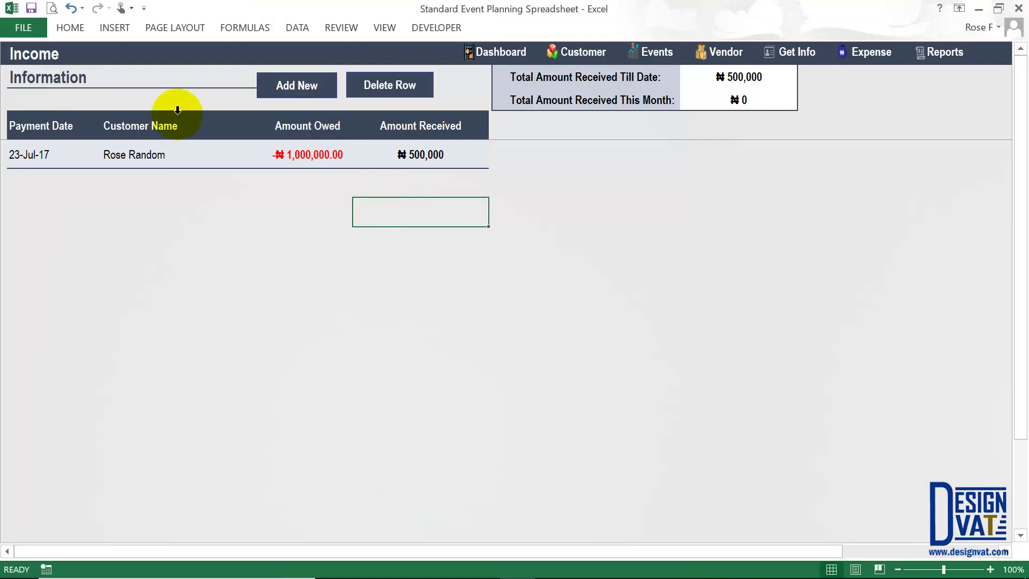
left_click(135, 151)
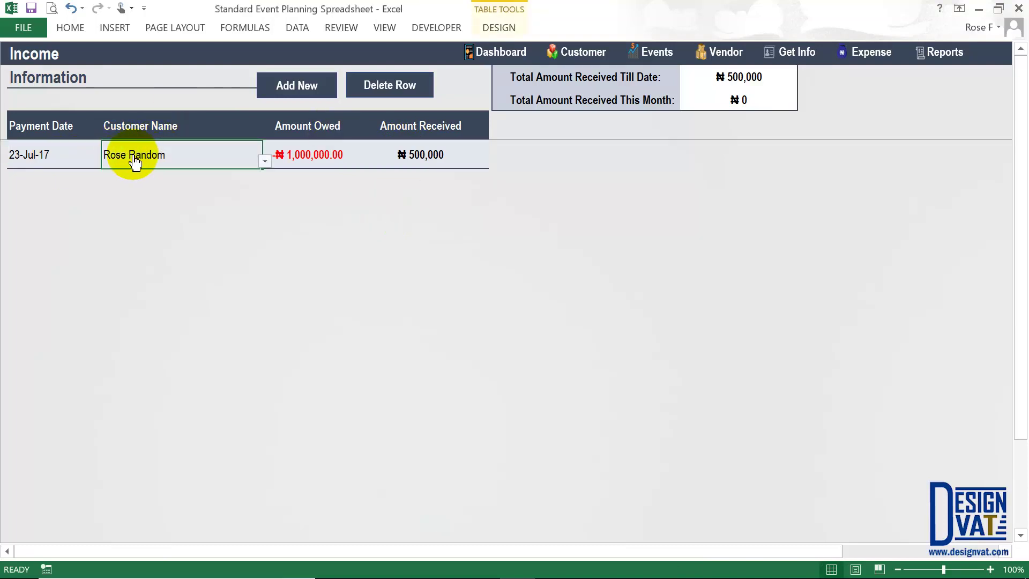
left_click(289, 85)
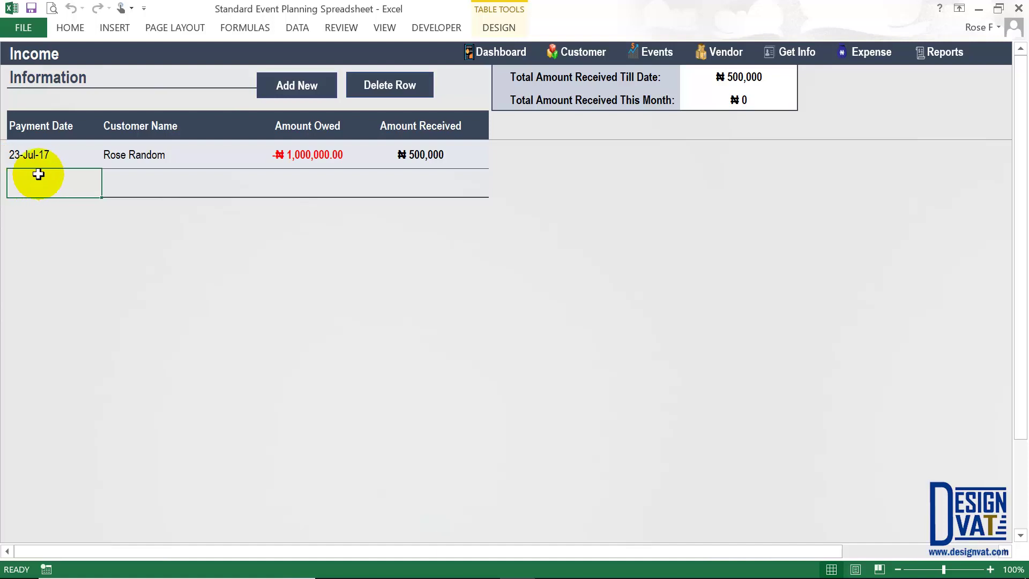
- Enter a 1-Sep-17 payment of 1,000,000 received from the second customer
type("01/09/2017")
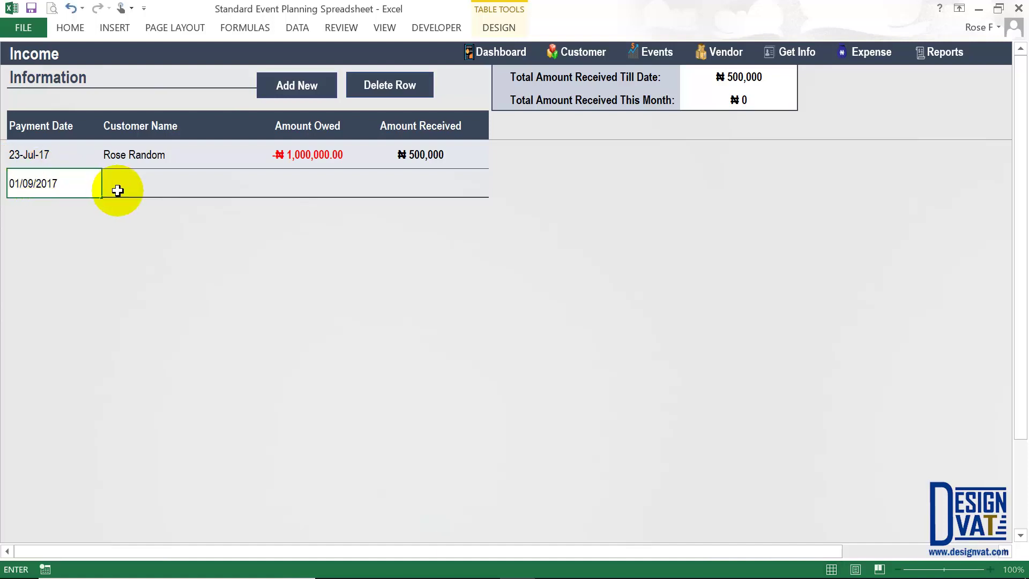
left_click(140, 193)
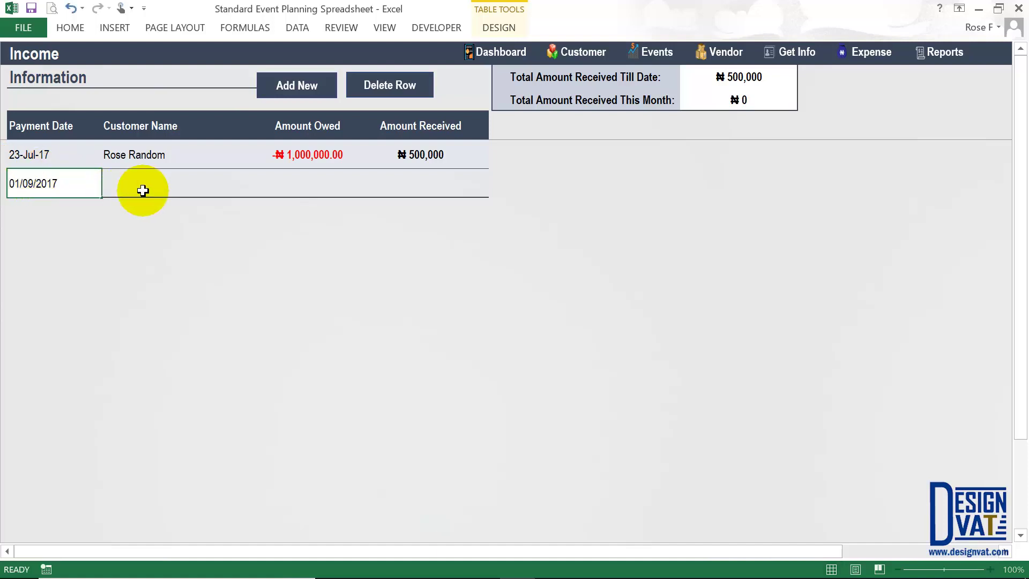
left_click(127, 217)
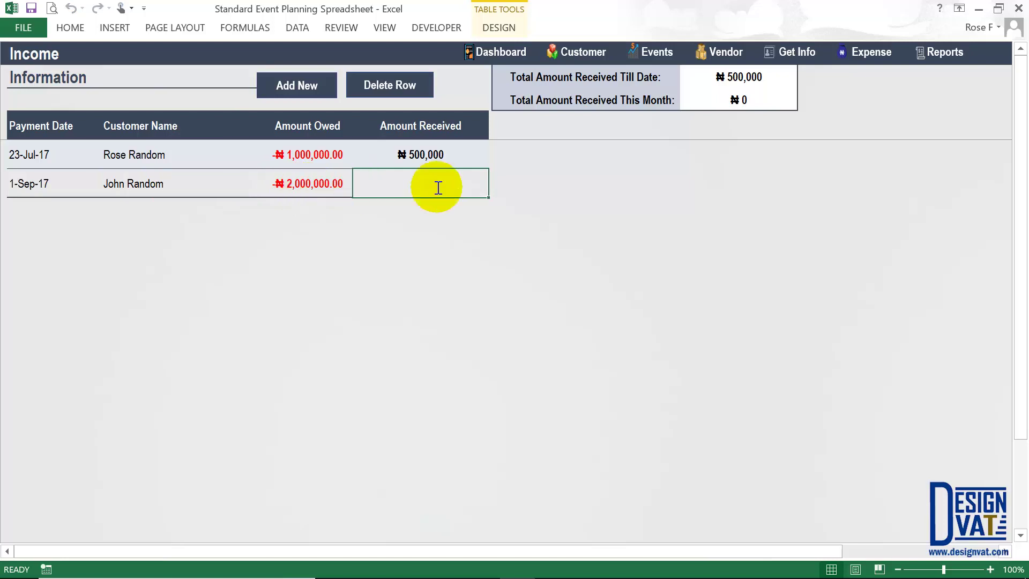
type("1,00")
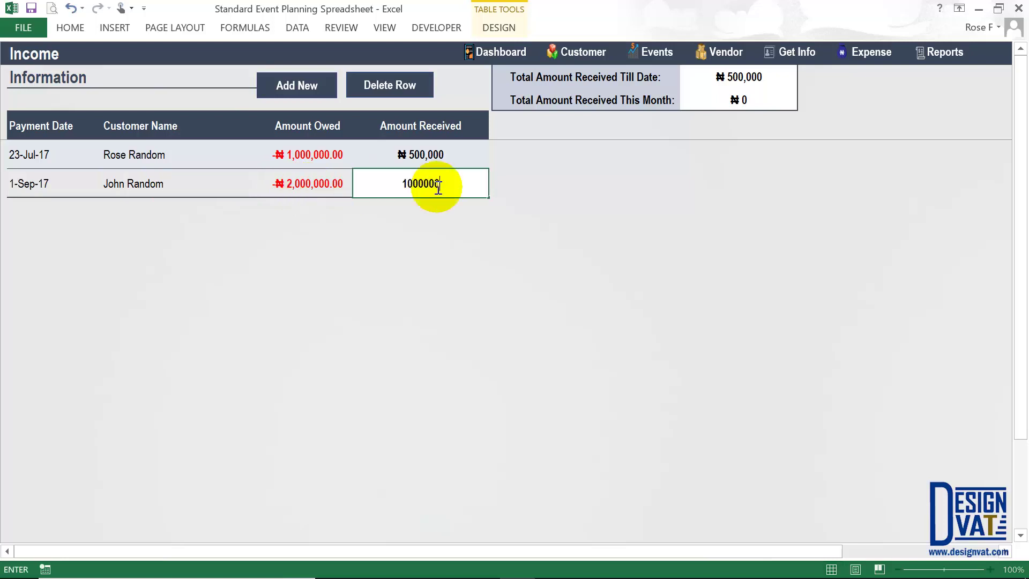
type("0,000")
left_click(402, 255)
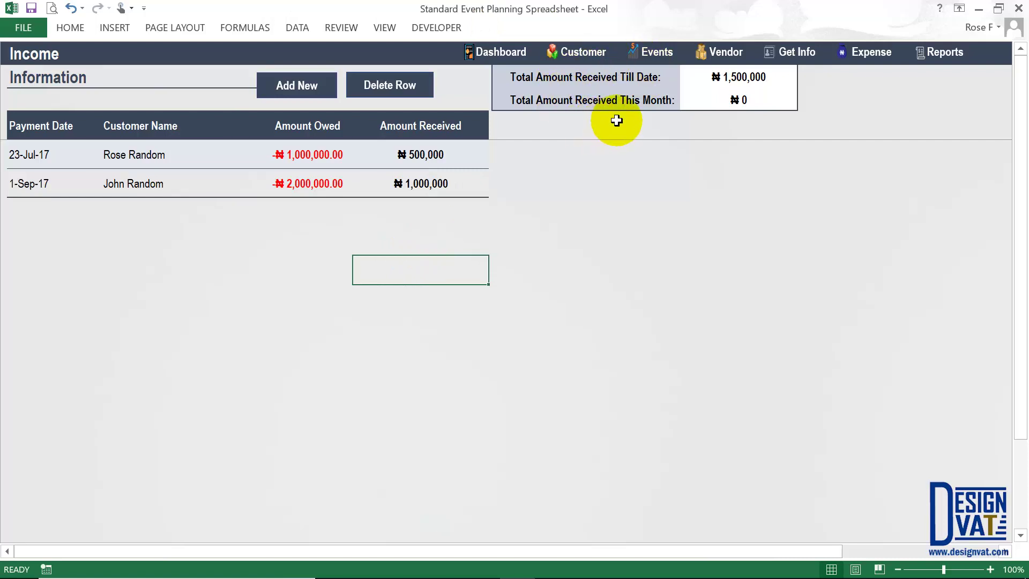
- Inspect the till-date and this-month totals and both rows' owed and received amounts
left_click_drag(648, 80, 716, 79)
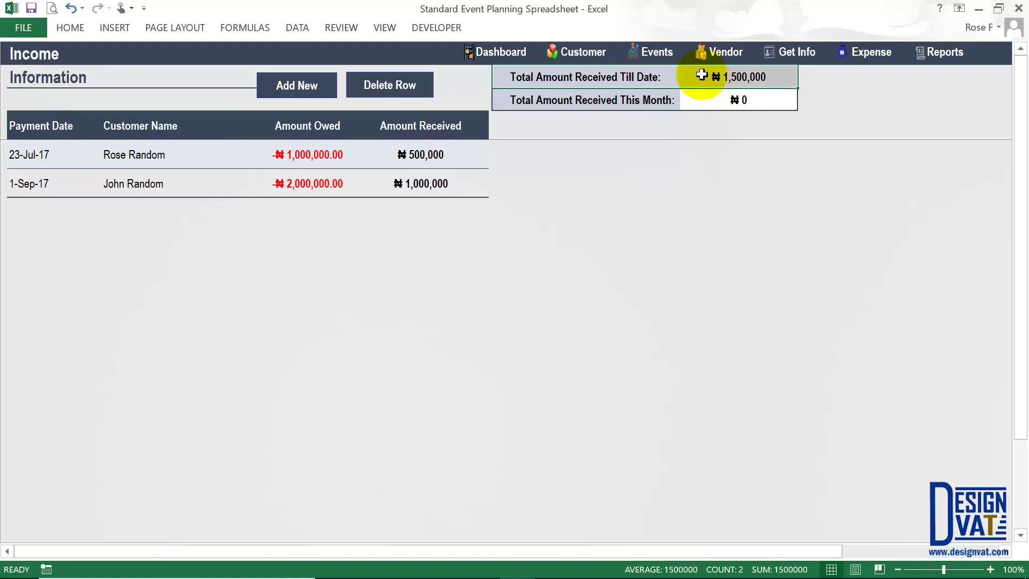
left_click(702, 76)
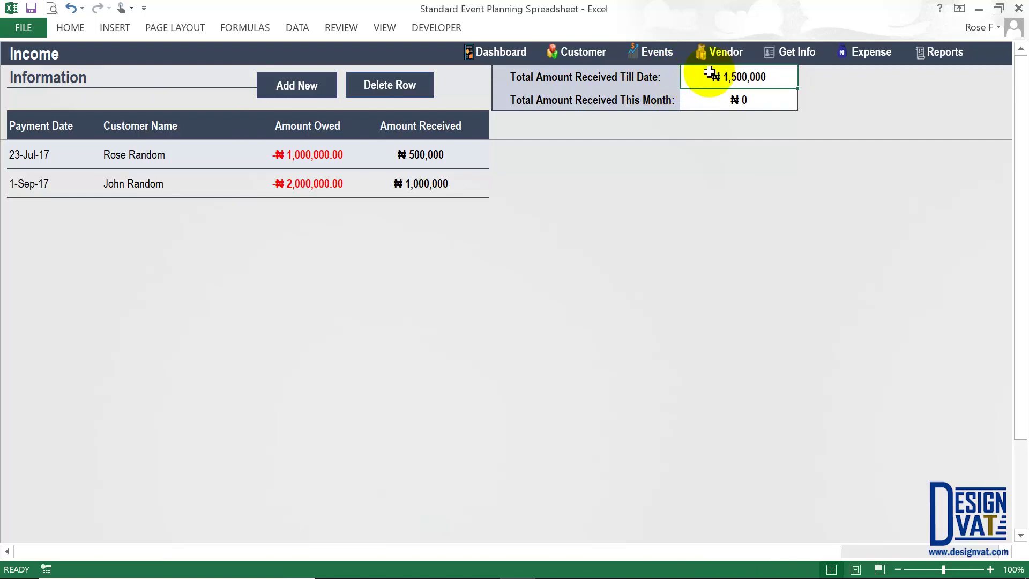
left_click(700, 99)
left_click(622, 99)
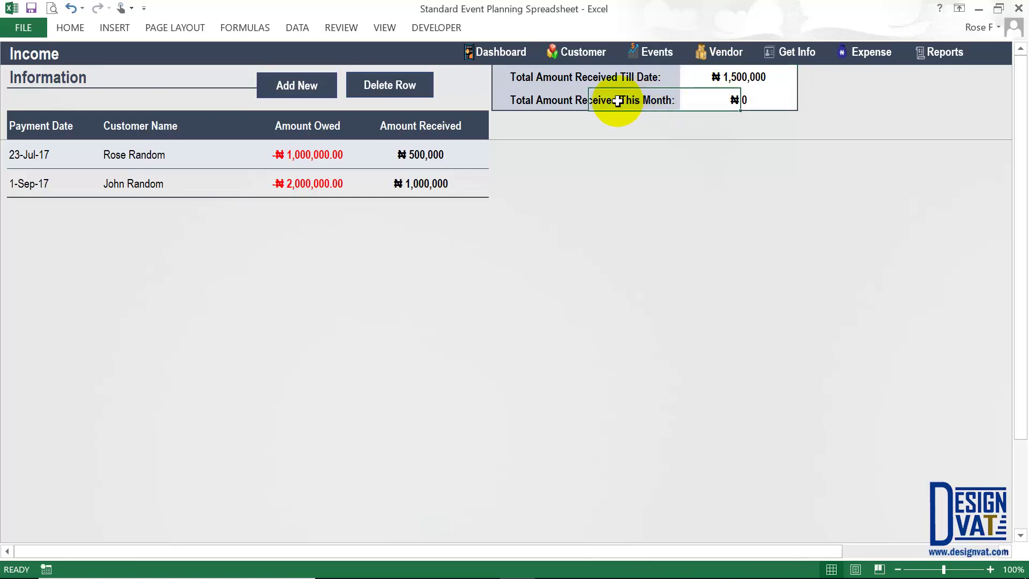
left_click(685, 100, "shift")
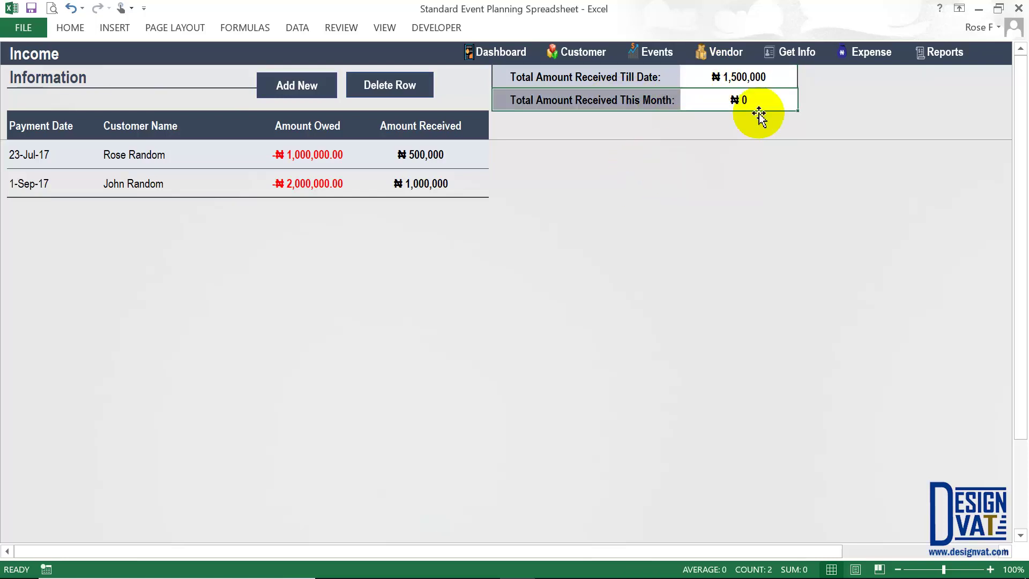
left_click(719, 99)
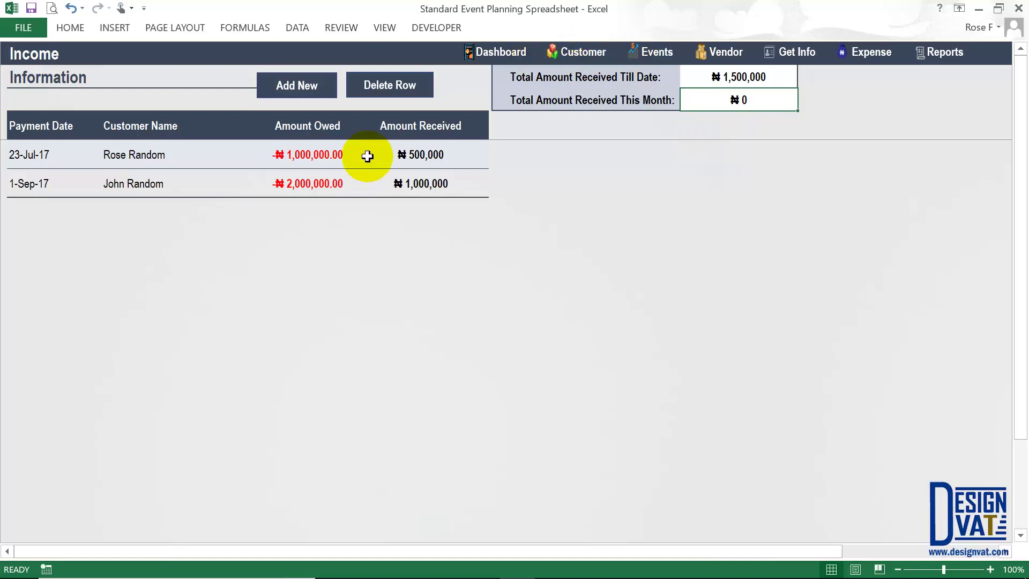
left_click_drag(423, 155, 413, 184)
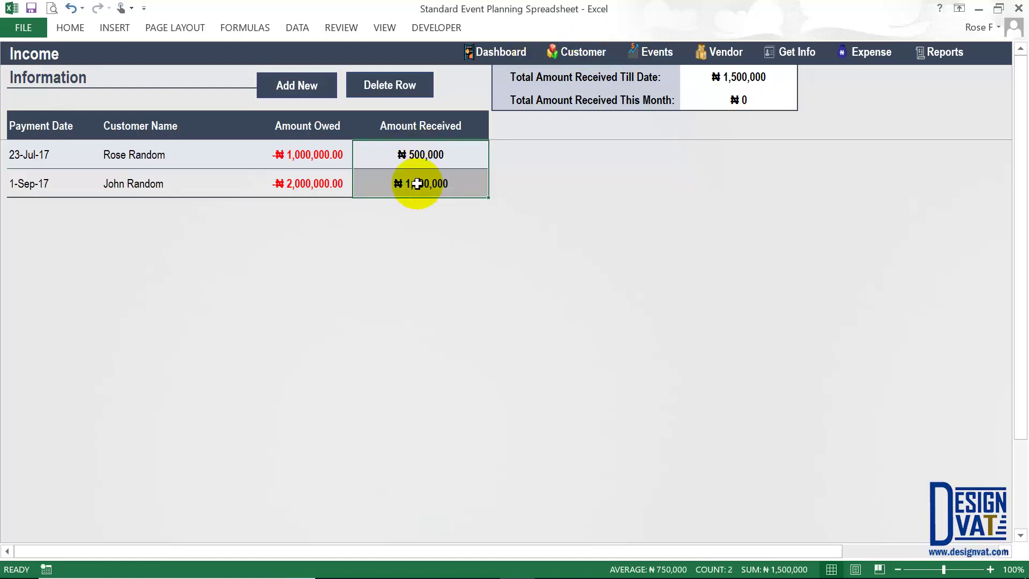
left_click(414, 154)
left_click_drag(337, 152, 338, 154)
left_click_drag(413, 184, 336, 179)
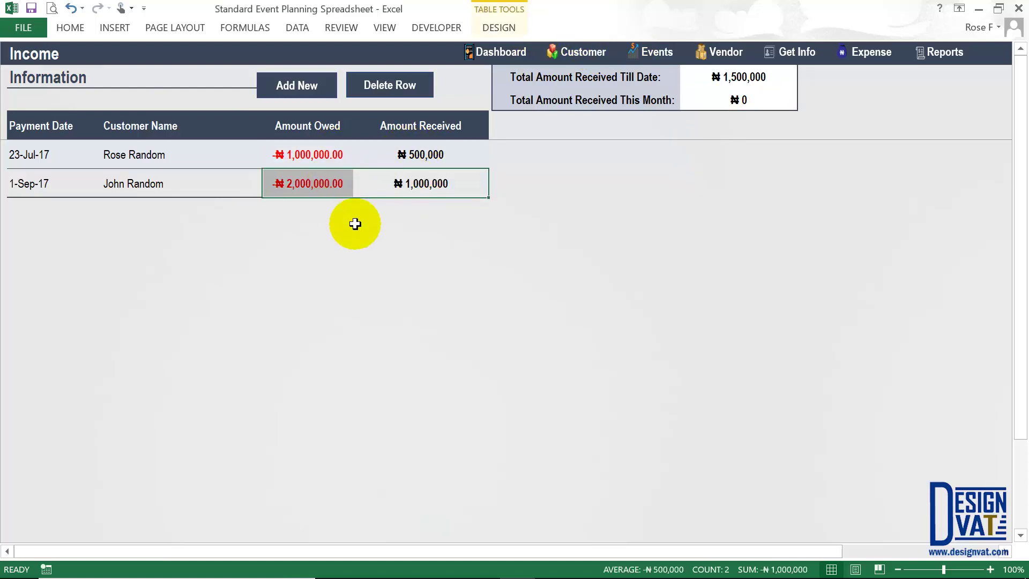
- Review both customers' updated outstanding amounts on the Customer sheet before returning to Events
left_click(583, 54)
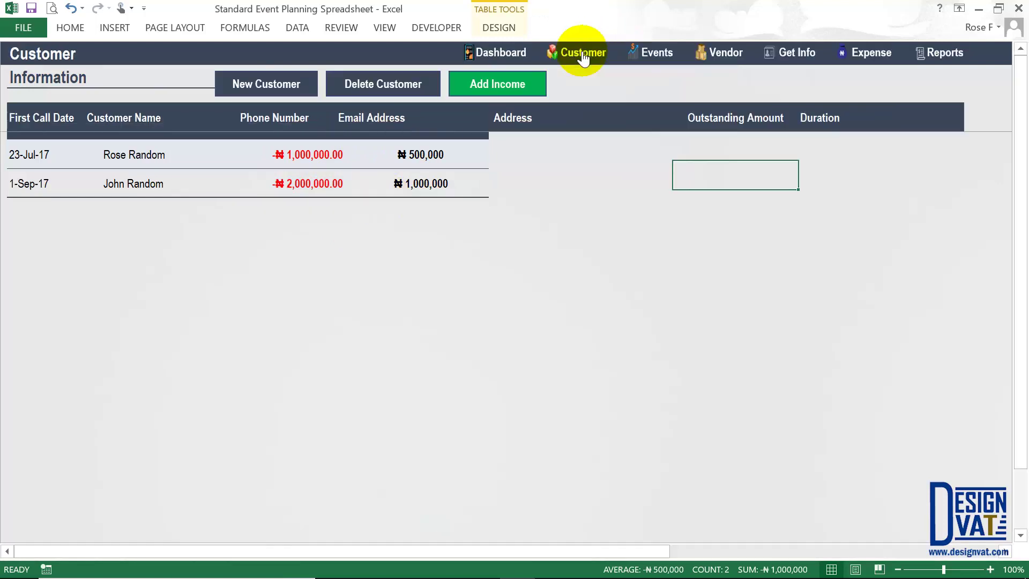
left_click_drag(751, 152, 742, 202)
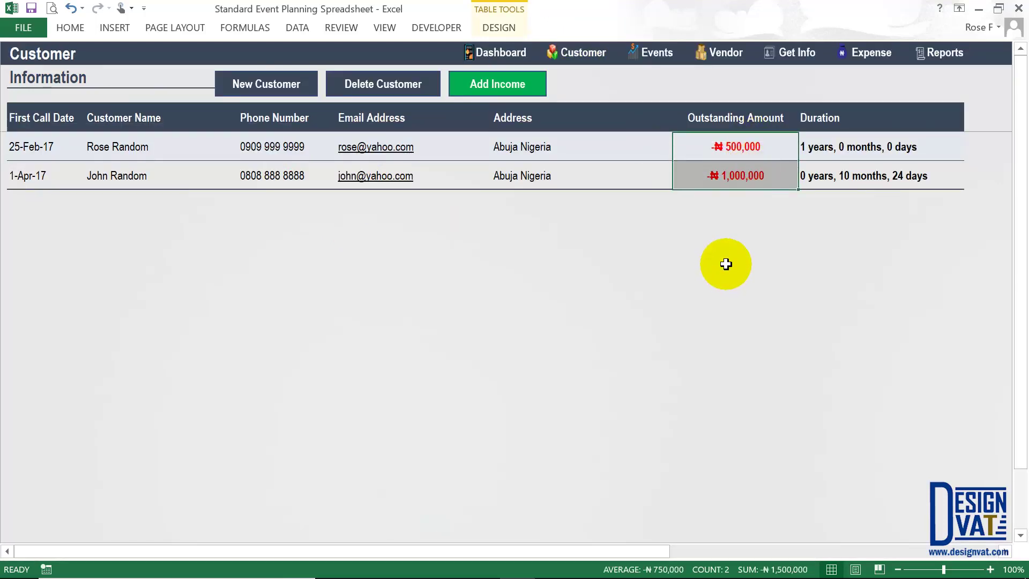
left_click(146, 149)
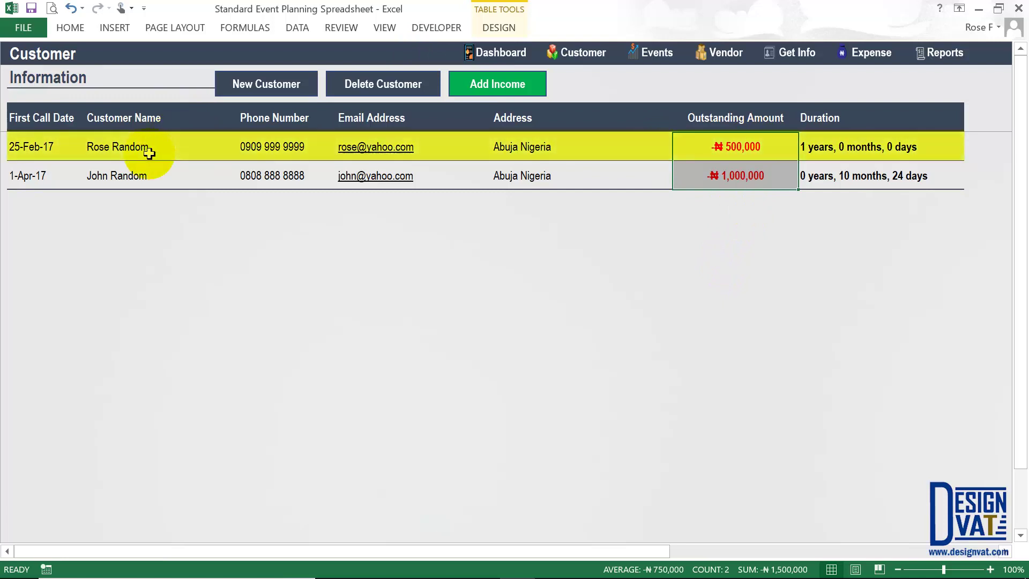
key("Down")
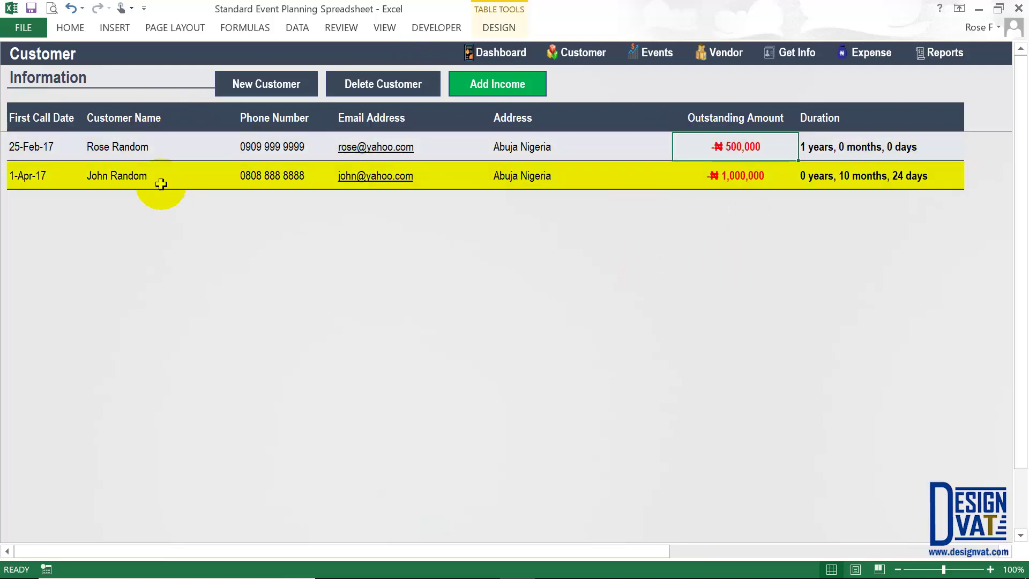
left_click(729, 175)
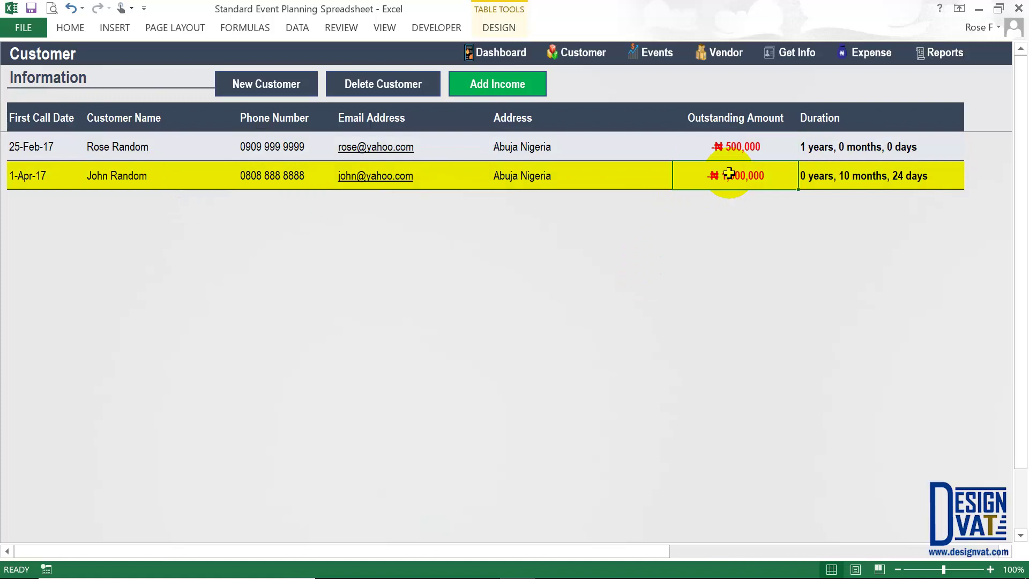
left_click_drag(761, 144, 756, 173)
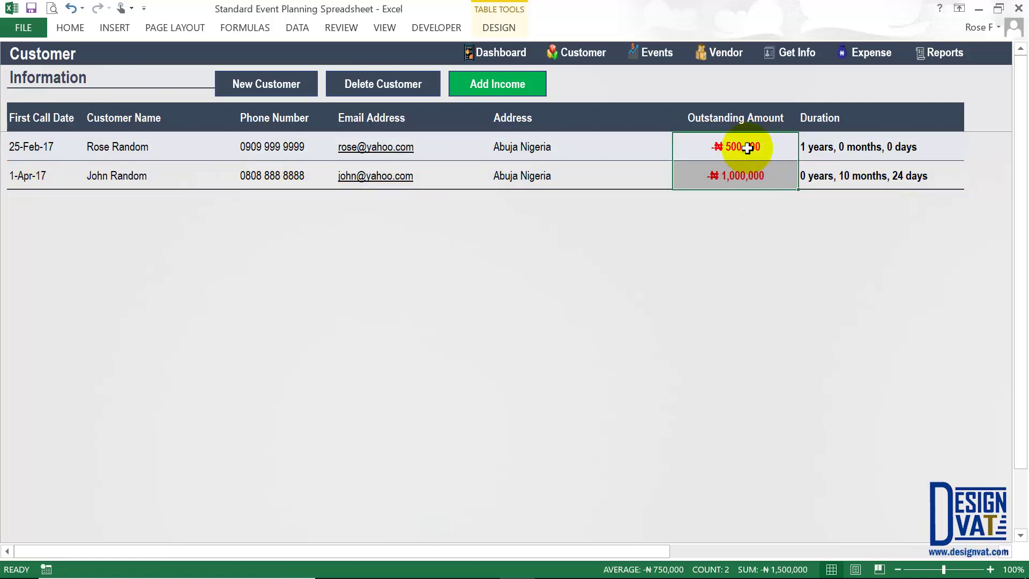
left_click(748, 148)
left_click(656, 55)
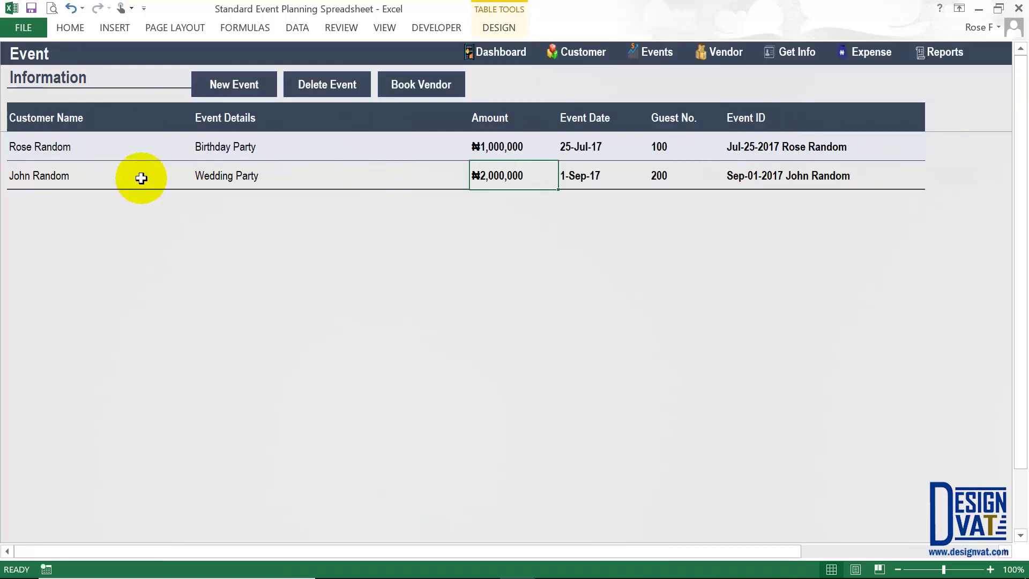
left_click(88, 175)
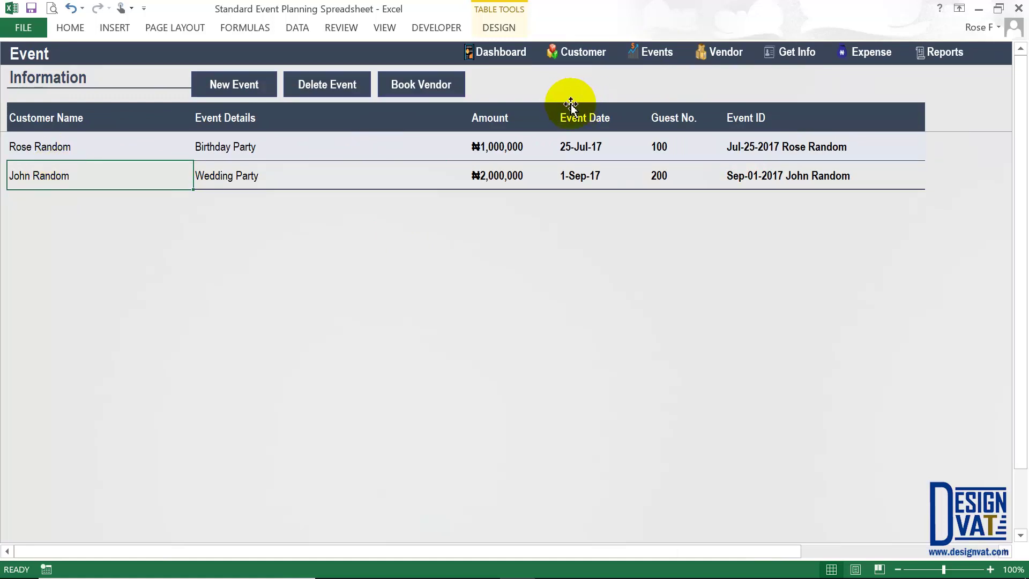
left_click(727, 52)
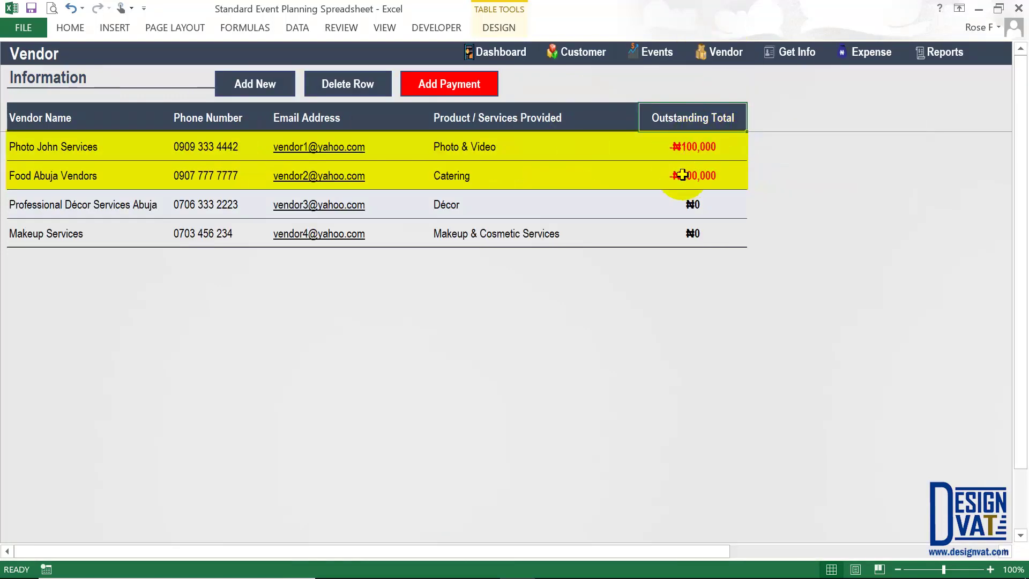
left_click(87, 147)
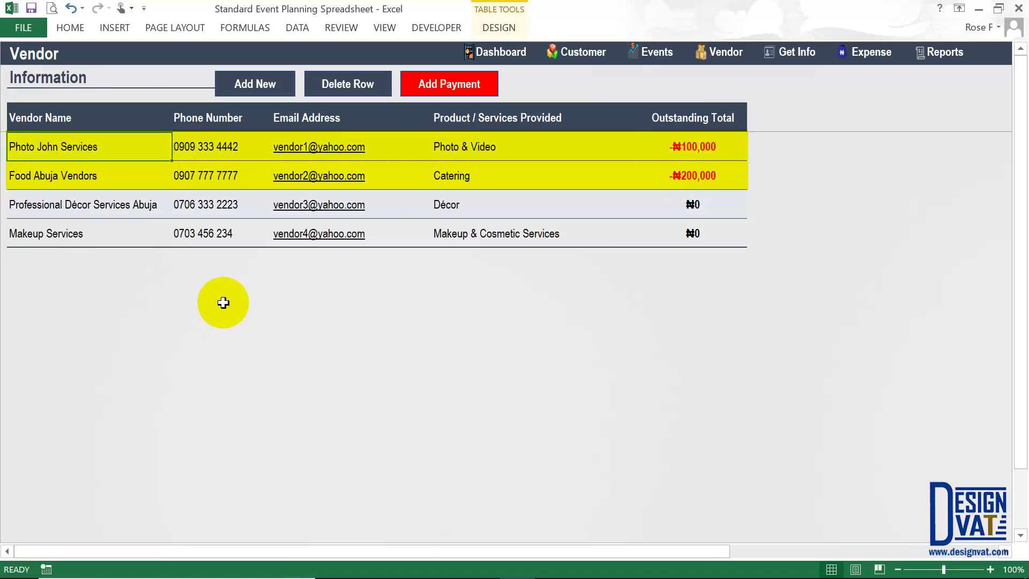
left_click(729, 159)
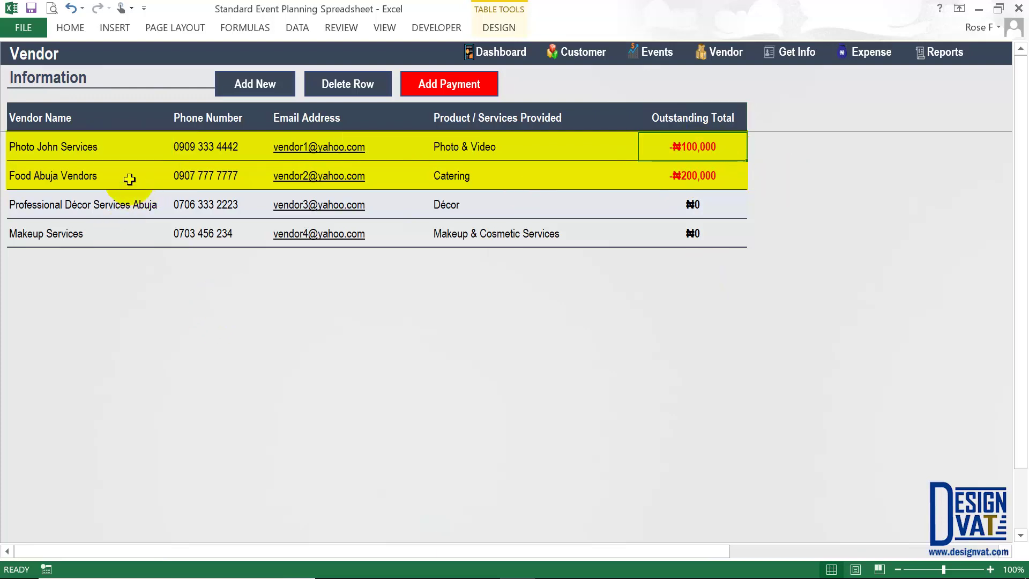
left_click(719, 181)
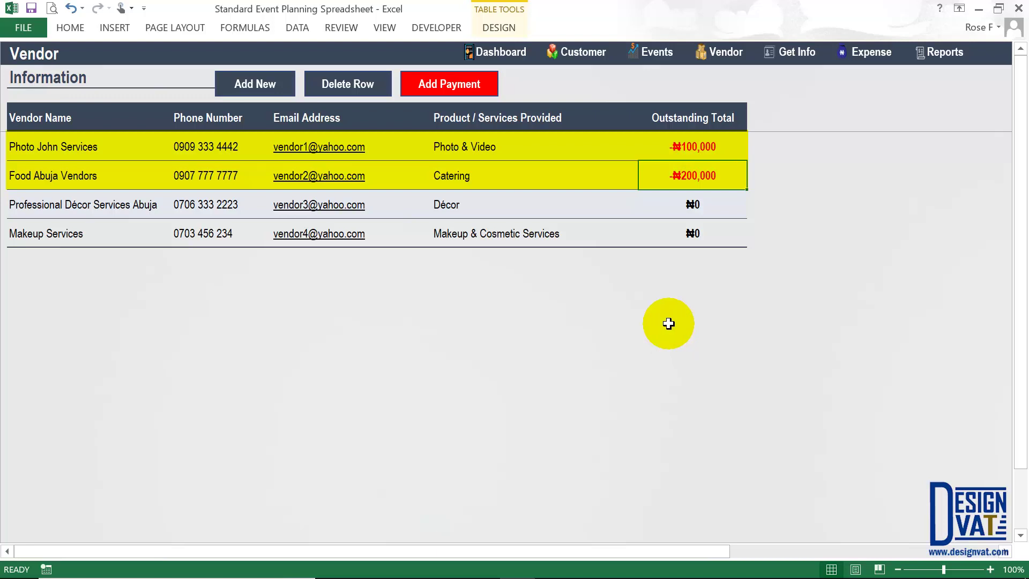
left_click_drag(97, 204, 80, 232)
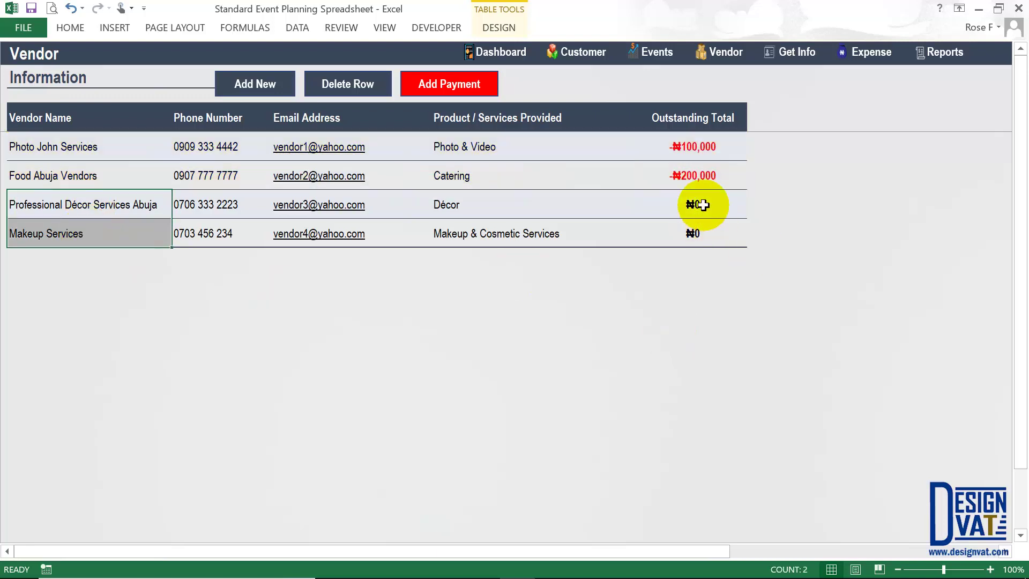
left_click_drag(697, 217, 699, 224)
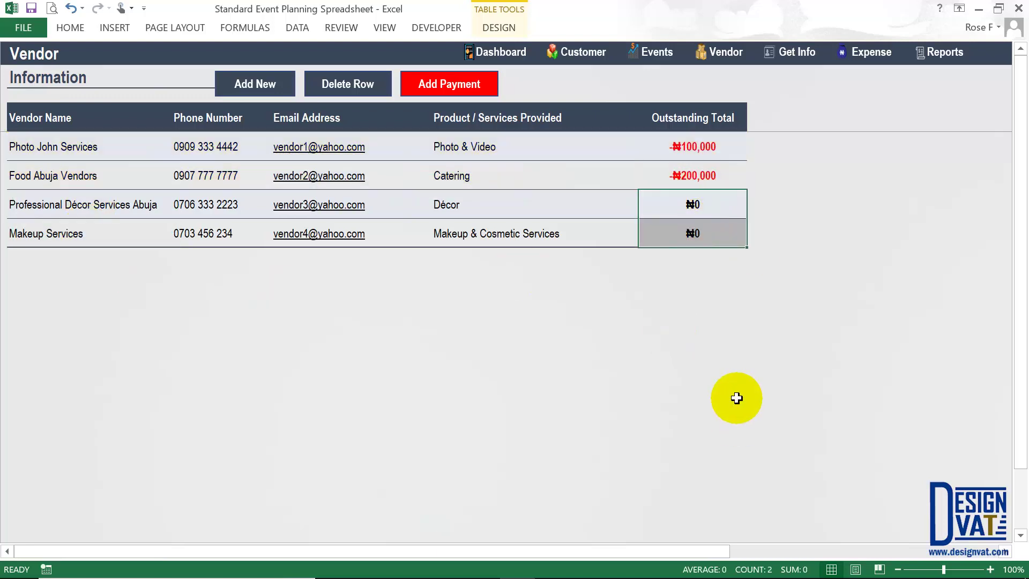
left_click(704, 201)
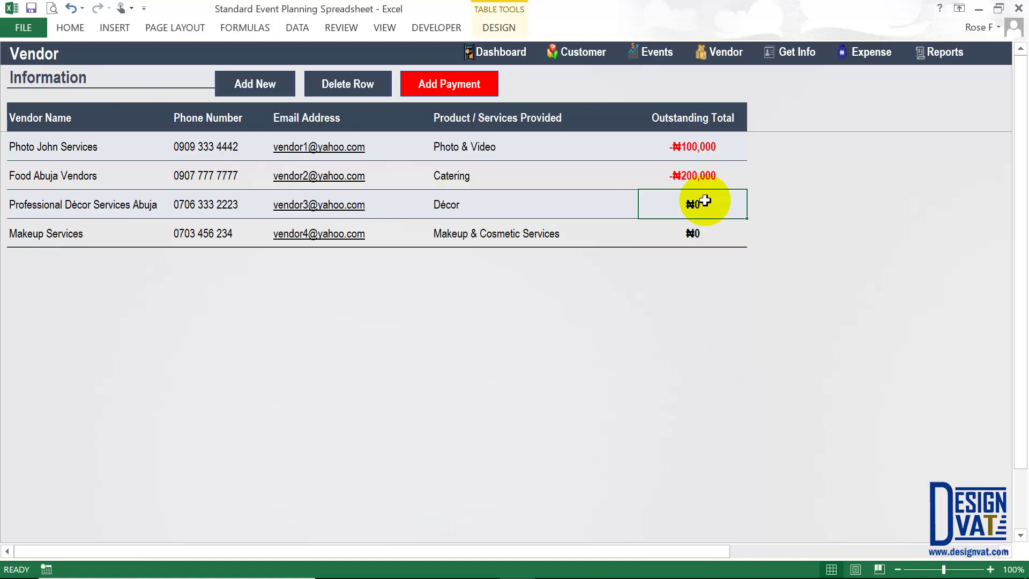
left_click(653, 56)
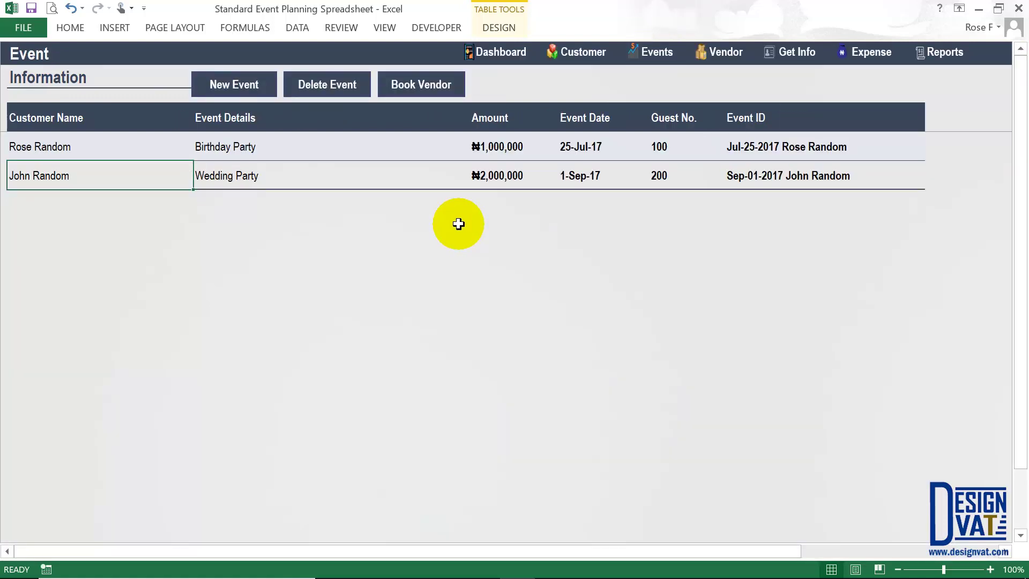
- Cancel a new event entry and open the Vendor Booking sheet with the wedding's bookings
left_click(247, 84)
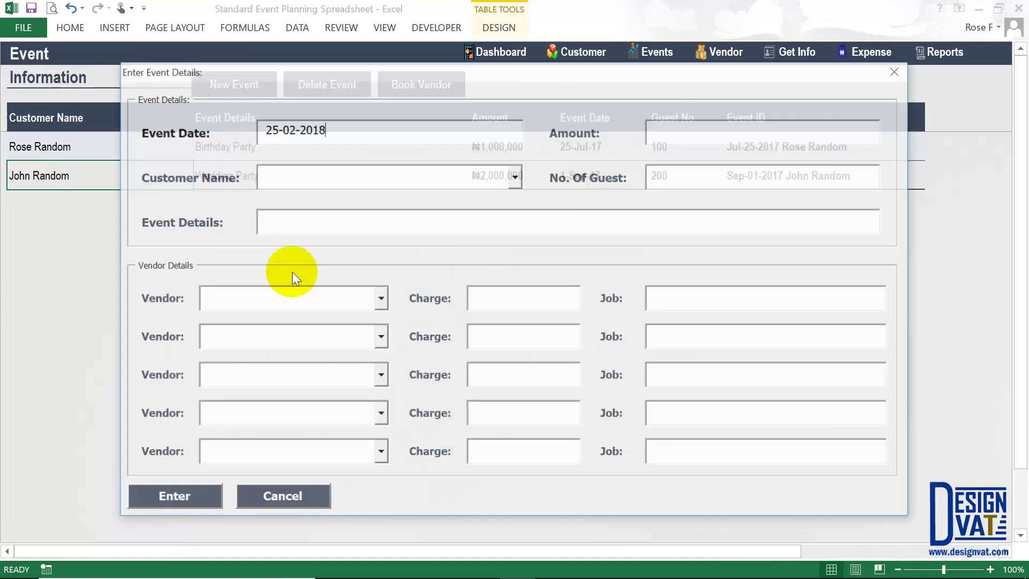
left_click(280, 497)
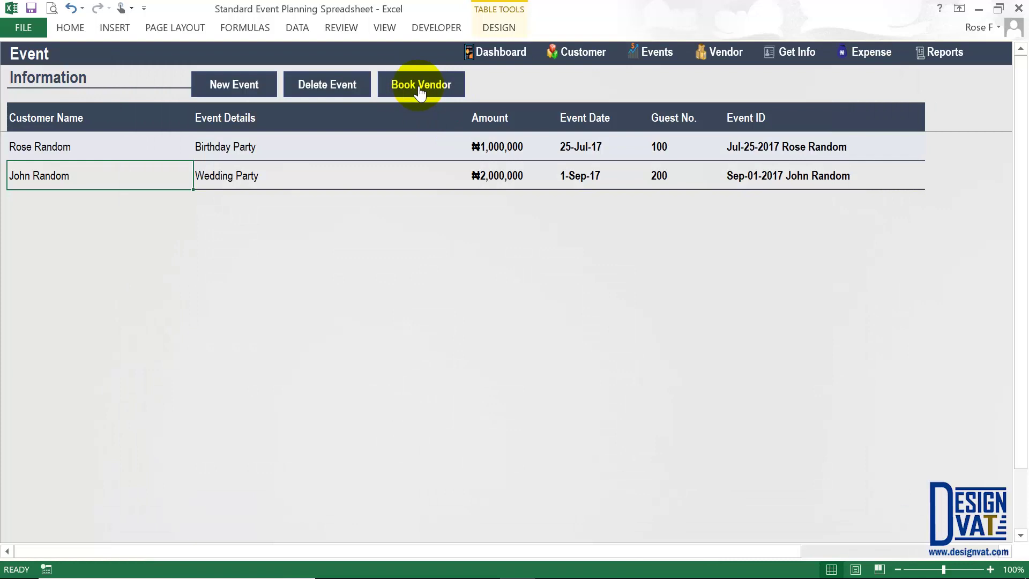
left_click(419, 89)
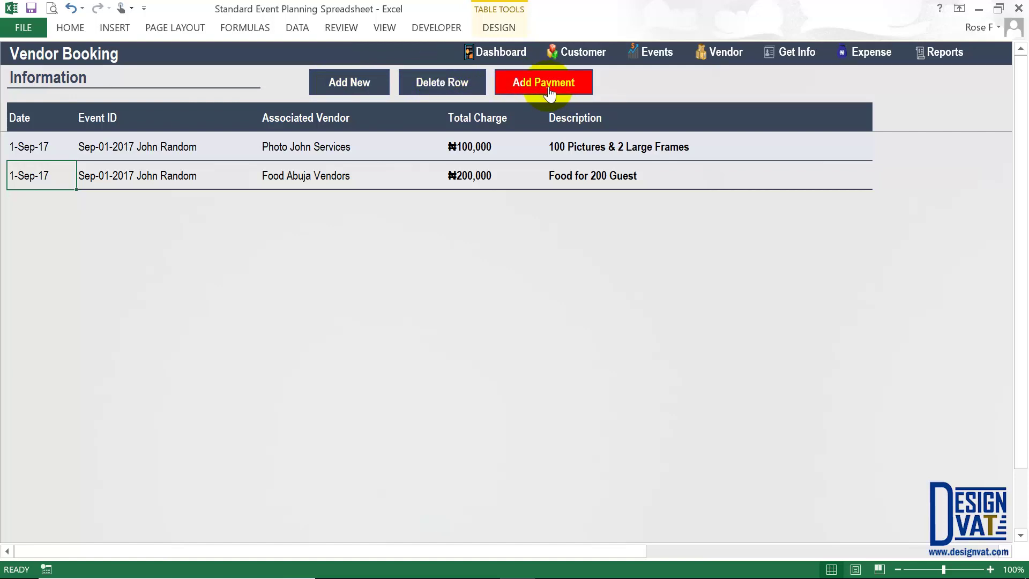
left_click_drag(37, 144, 37, 169)
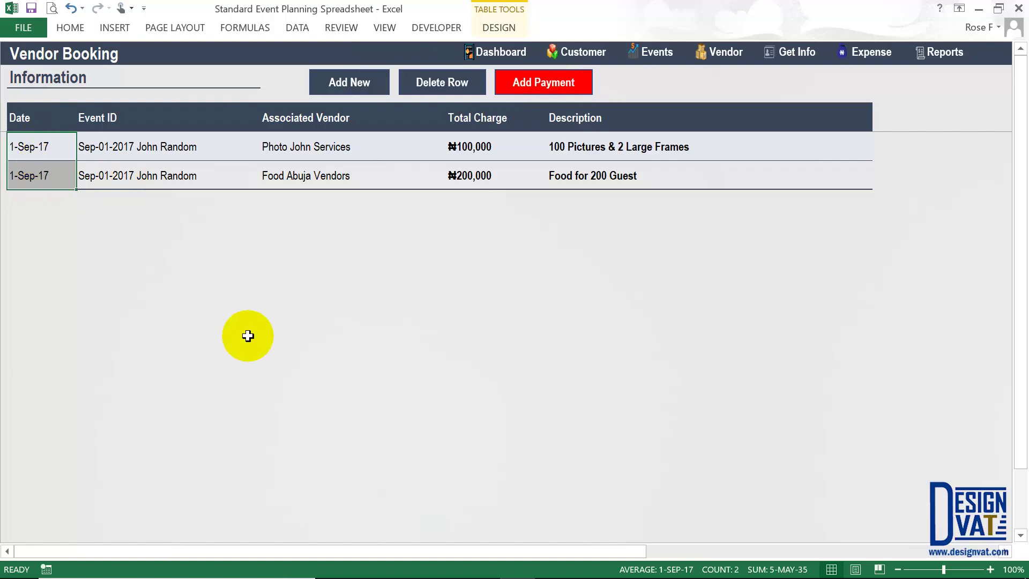
left_click(306, 151)
left_click(510, 147)
left_click(271, 175)
left_click(483, 175)
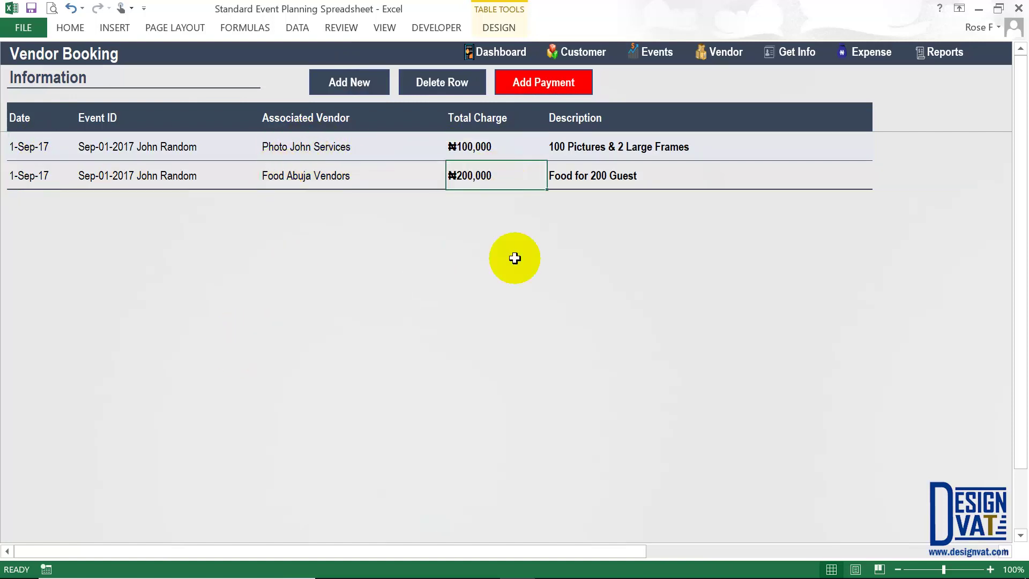
left_click(660, 52)
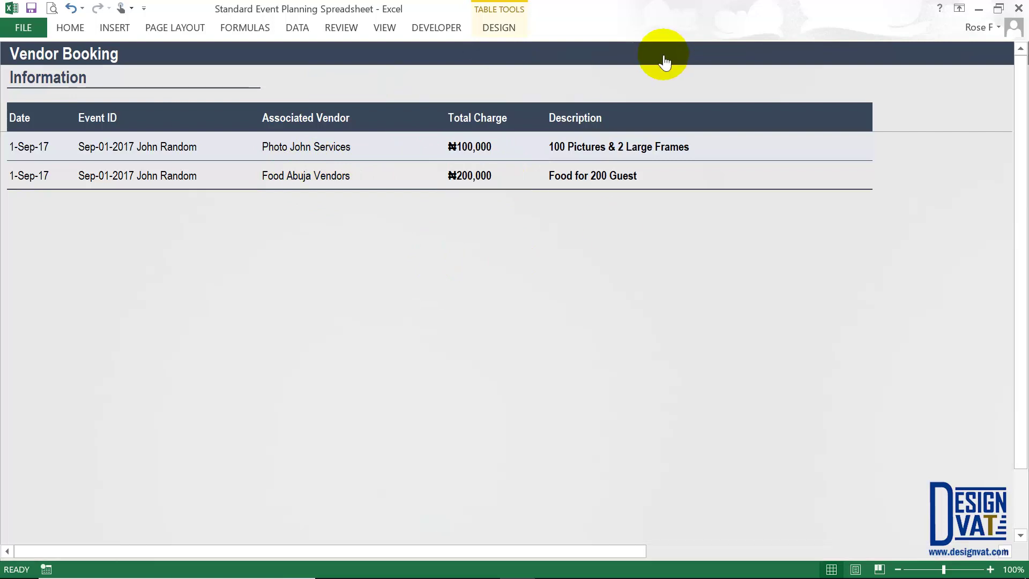
left_click(223, 85)
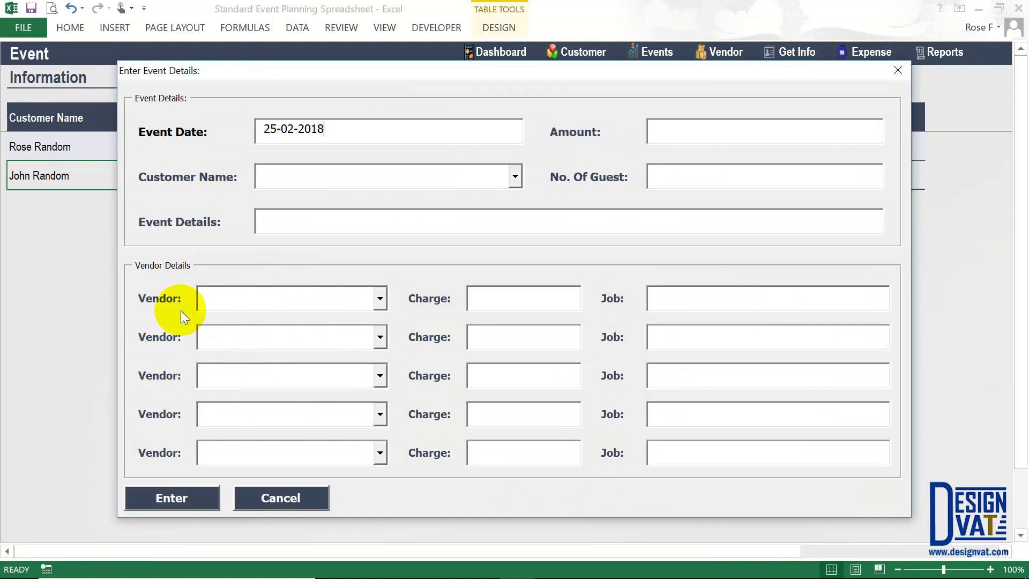
left_click_drag(382, 73, 395, 79)
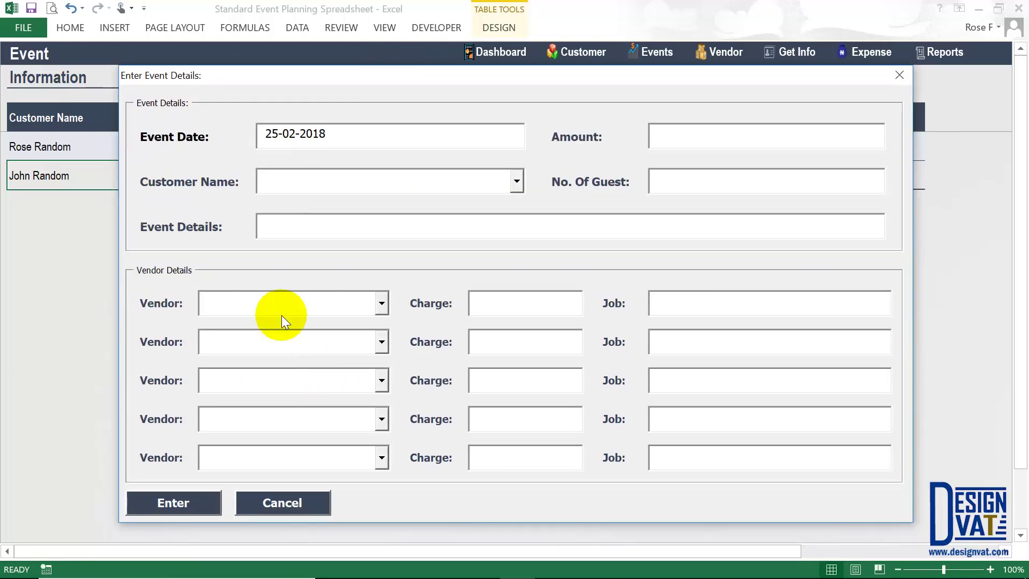
left_click(291, 503)
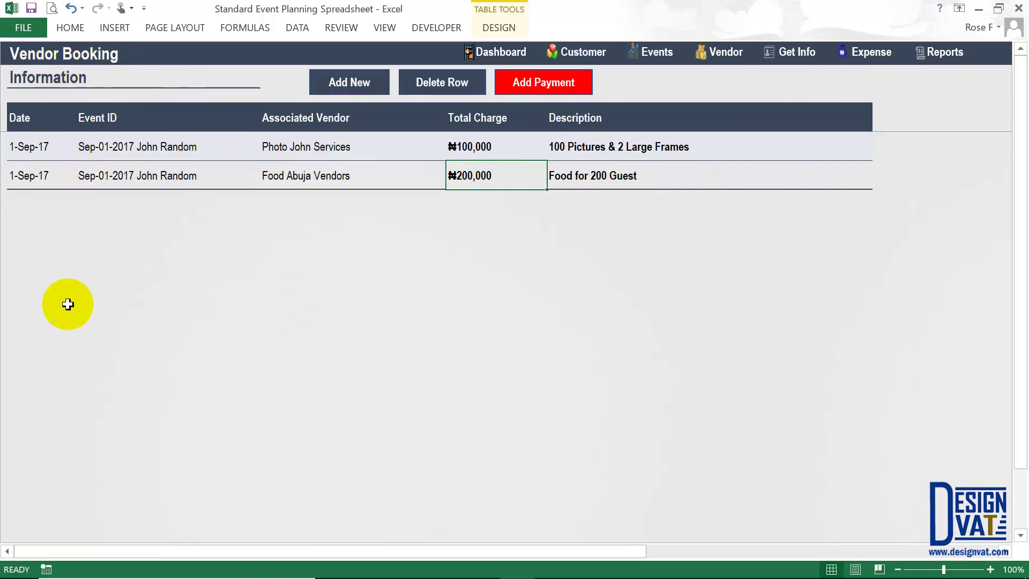
- Select the ₦100,000 and ₦200,000 Total Charge cells and send them to payments
left_click(473, 147)
left_click(491, 175)
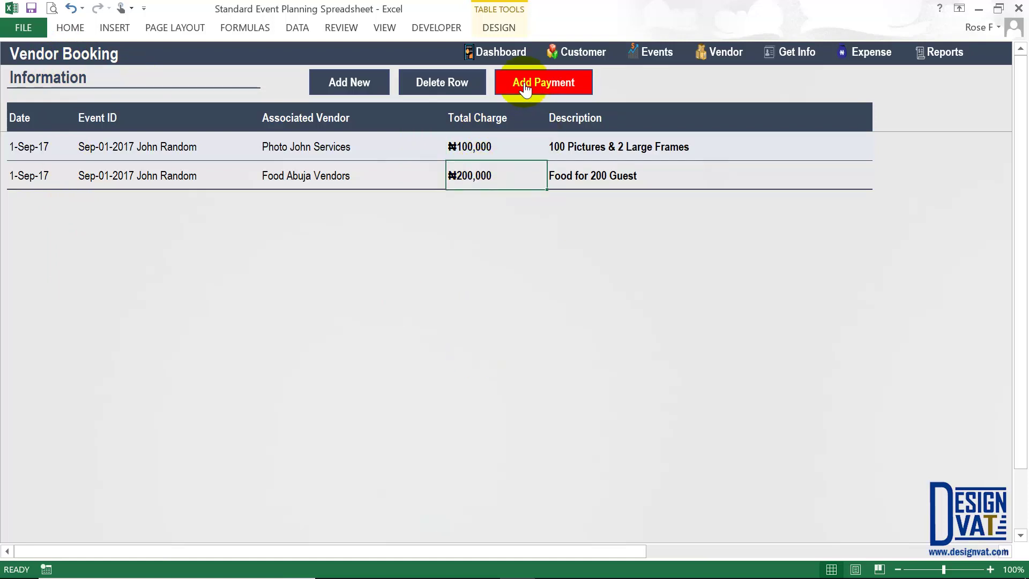
left_click_drag(475, 146, 471, 175)
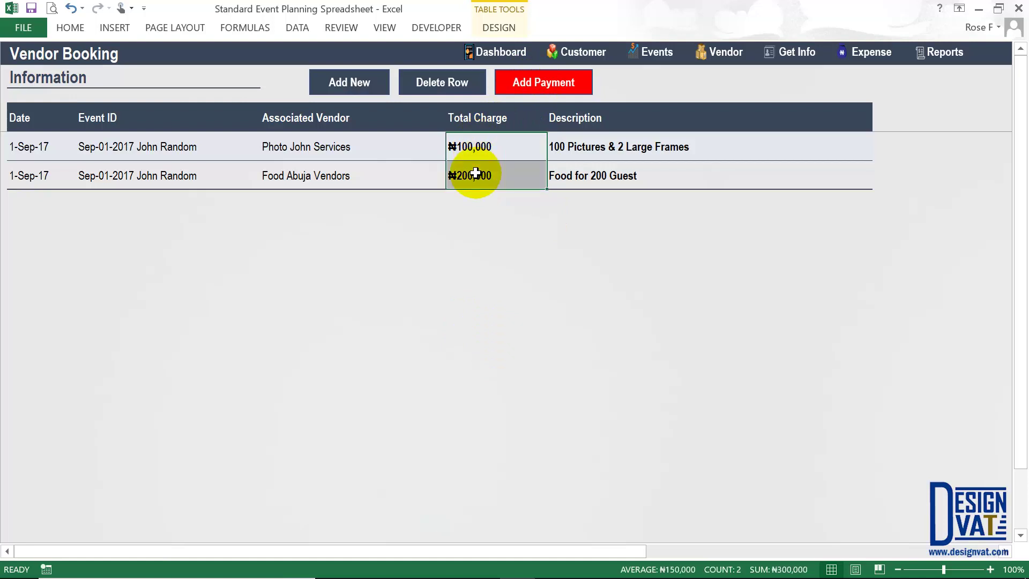
left_click(560, 82)
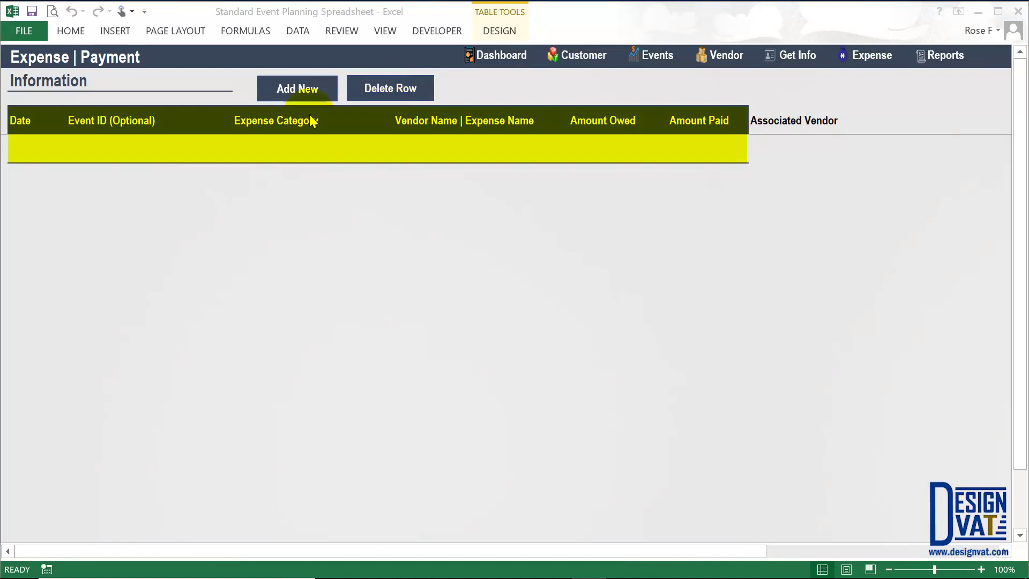
- Reselect the wedding's ₦100,000 and ₦200,000 vendor charges and start a vendor payment
left_click(245, 132)
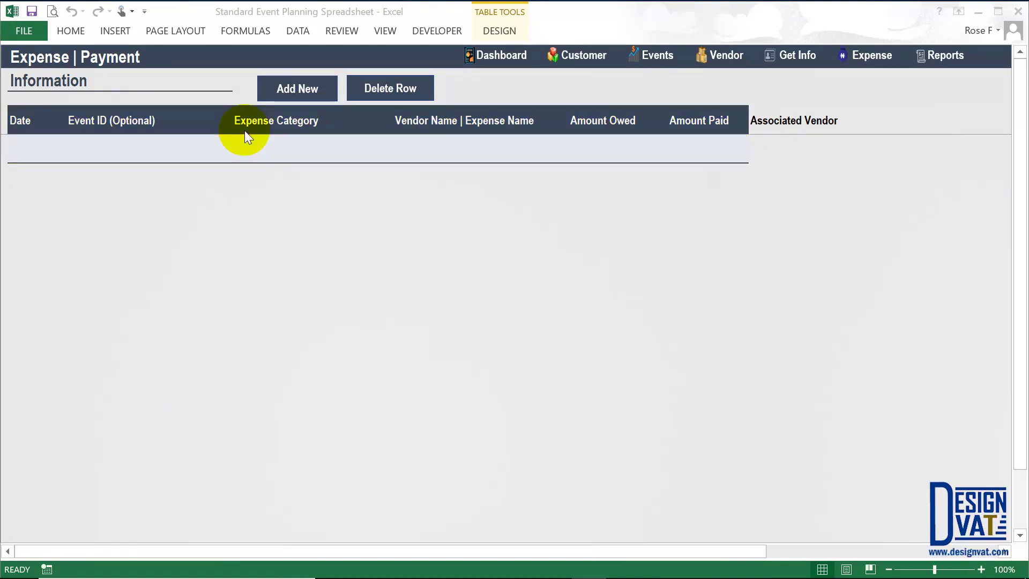
left_click(662, 54)
left_click(405, 91)
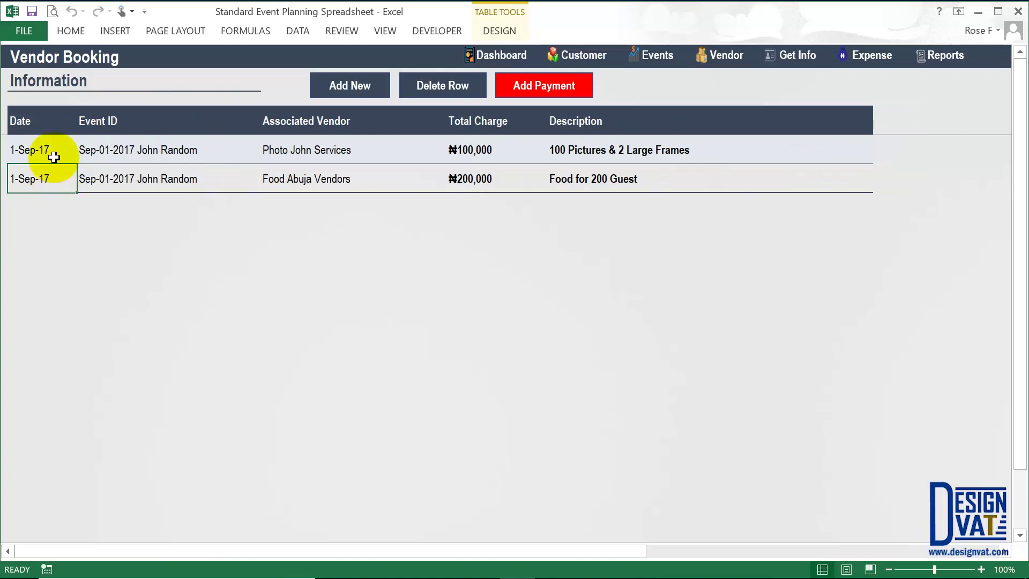
left_click(319, 155)
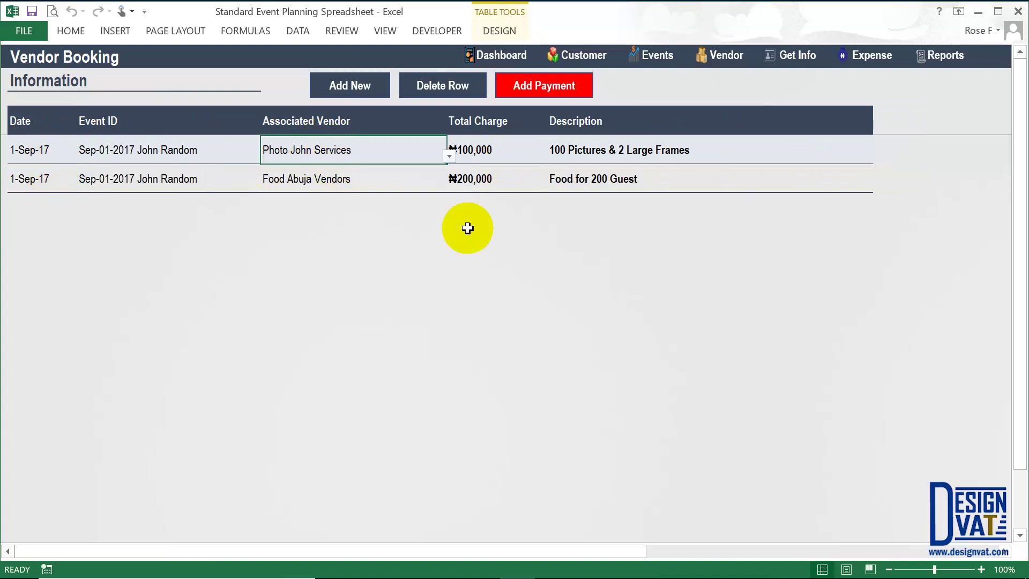
left_click(309, 183)
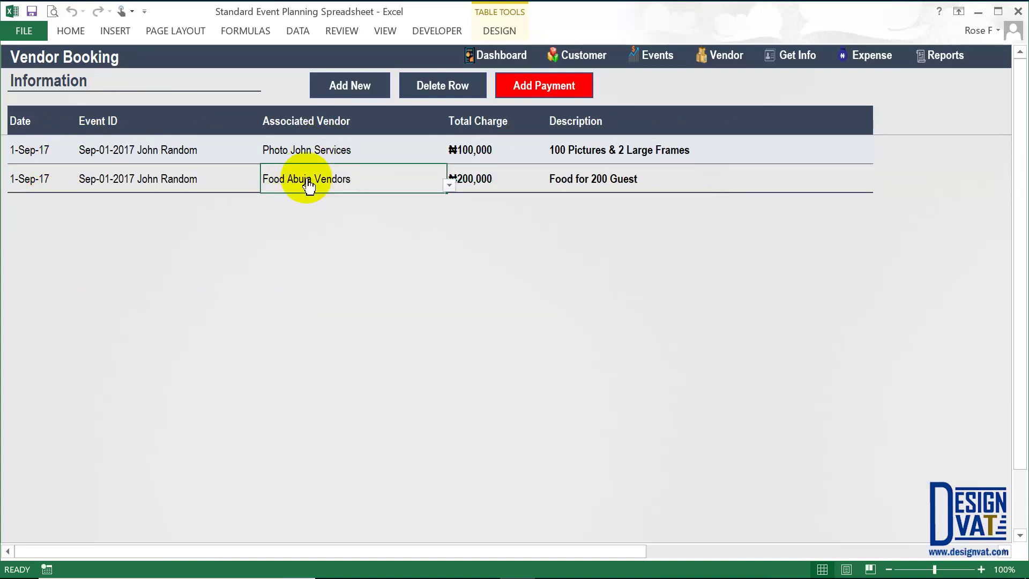
left_click(513, 179)
left_click_drag(489, 150, 475, 182)
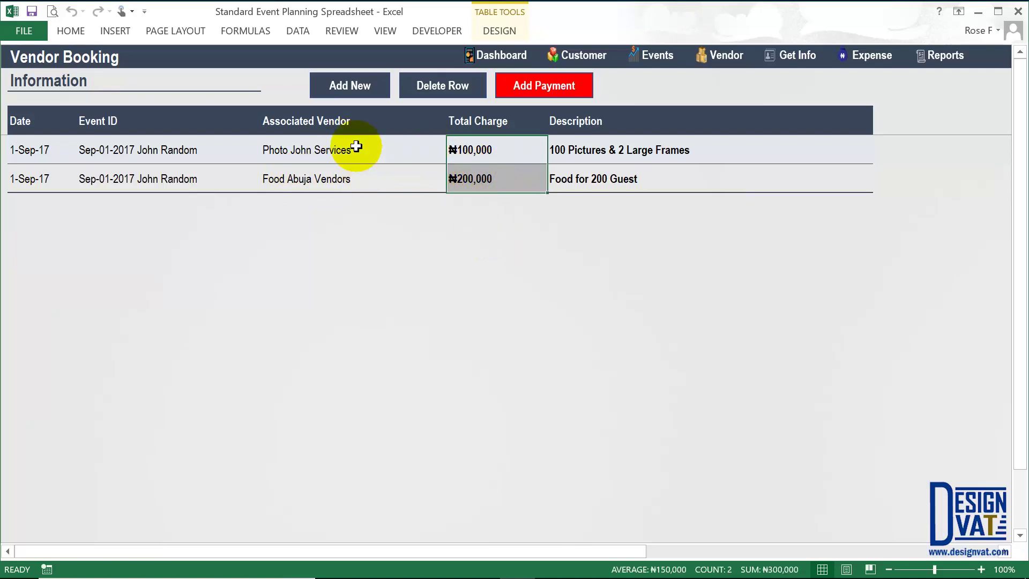
left_click(552, 87)
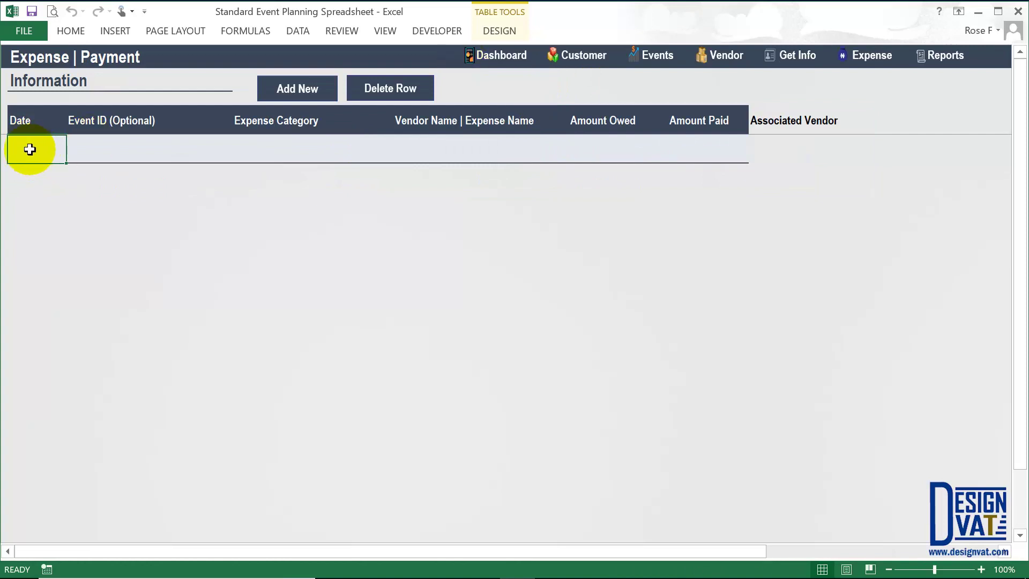
- Date the payment 01/09/2017 and link it to the Jul-25-2017, then the Sep-01-2017 event
type("01/09/2017")
key("Tab")
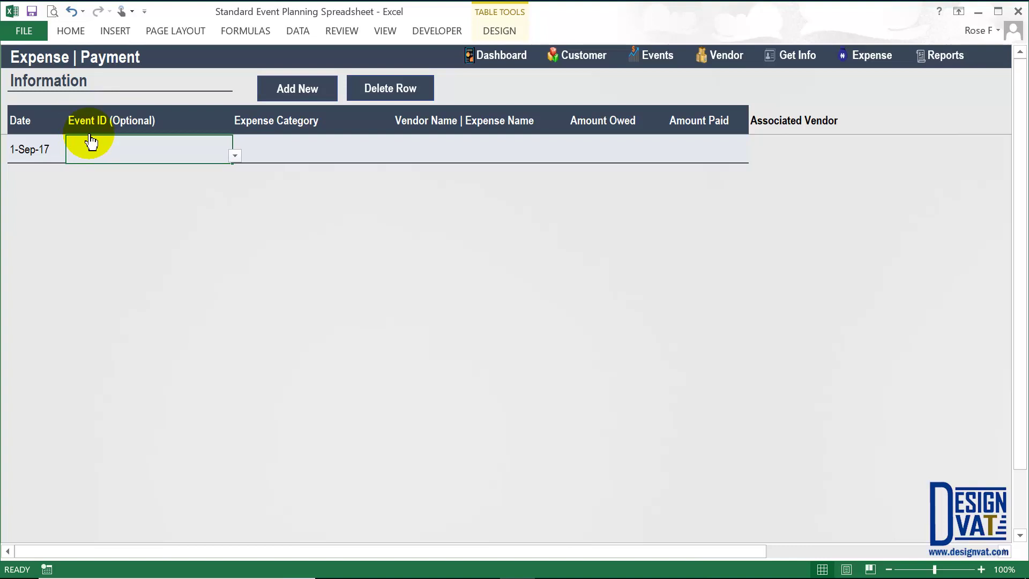
left_click(234, 157)
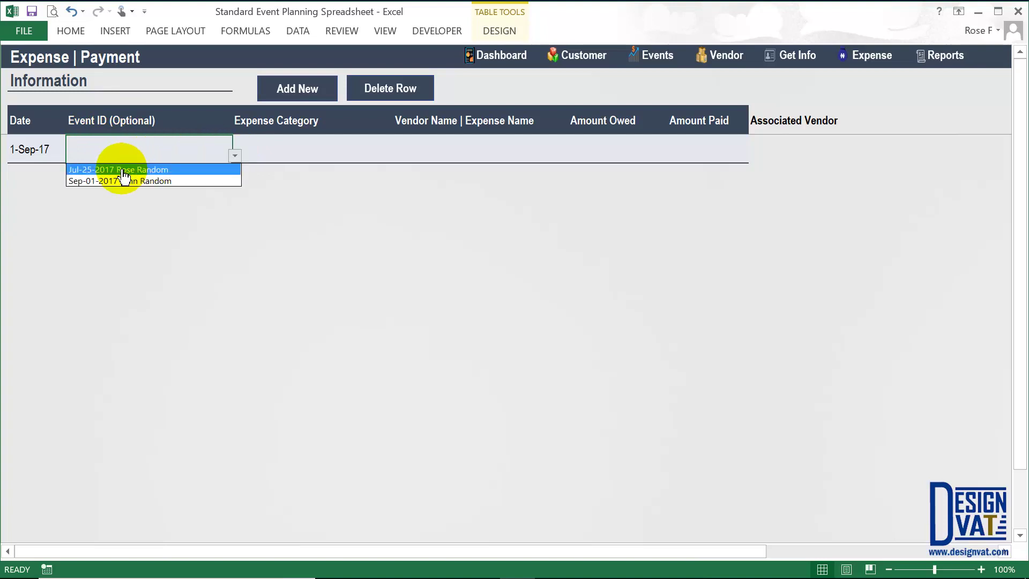
left_click(122, 170)
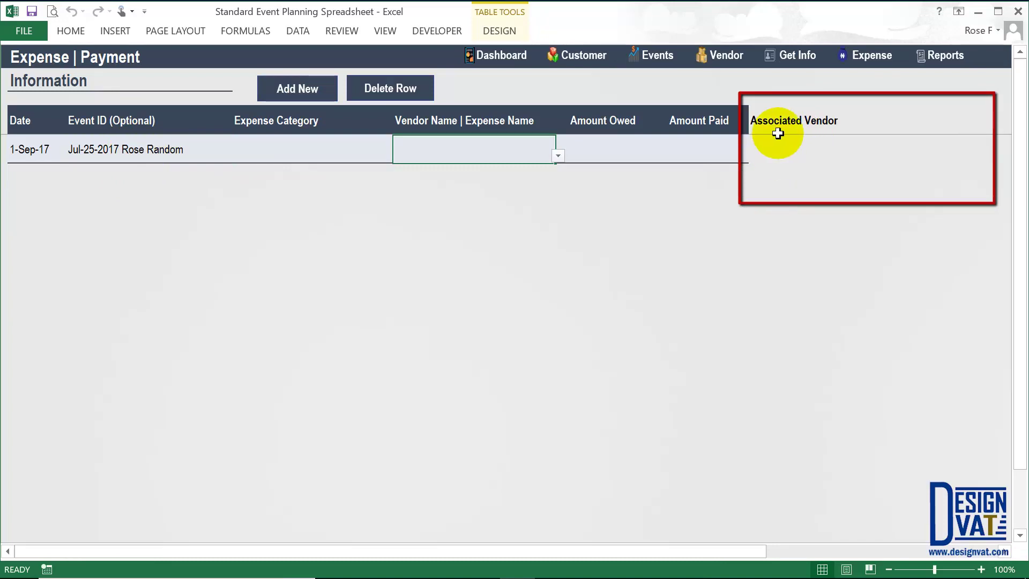
left_click(134, 150)
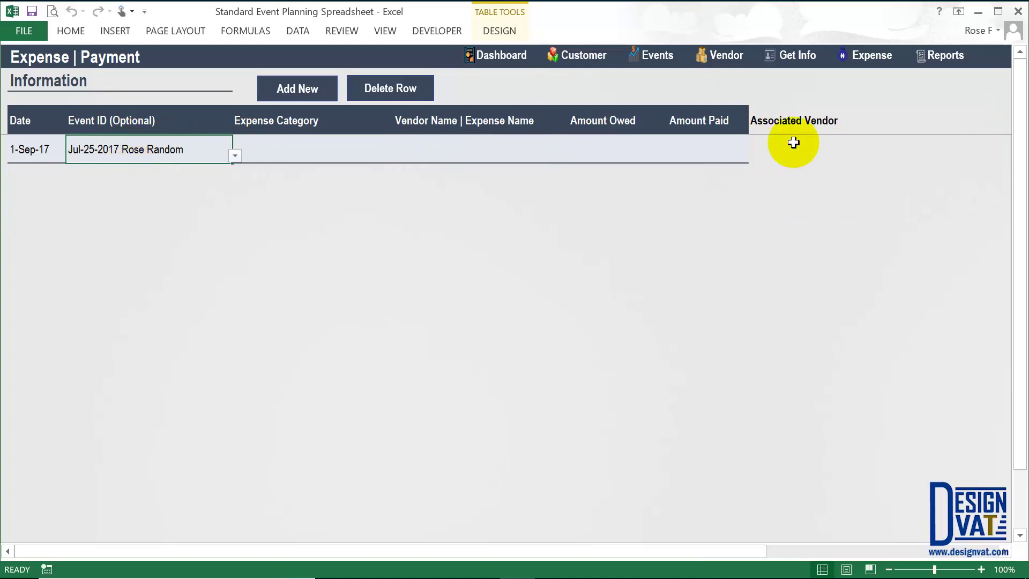
left_click(235, 156)
left_click(130, 181)
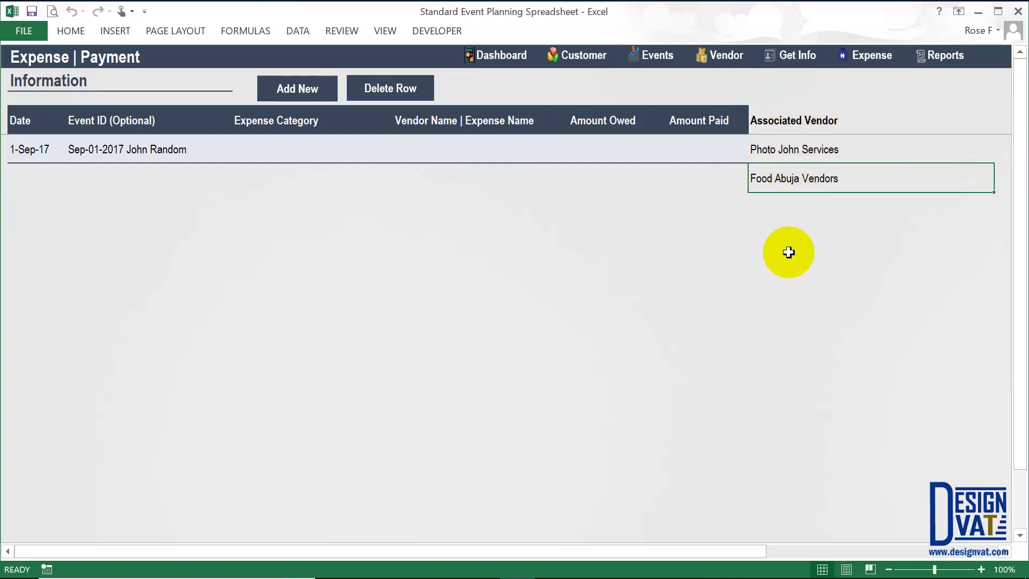
- Check the event's associated vendors, then link the payment back to the Jul-25-2017 event
left_click(772, 149)
left_click(775, 181)
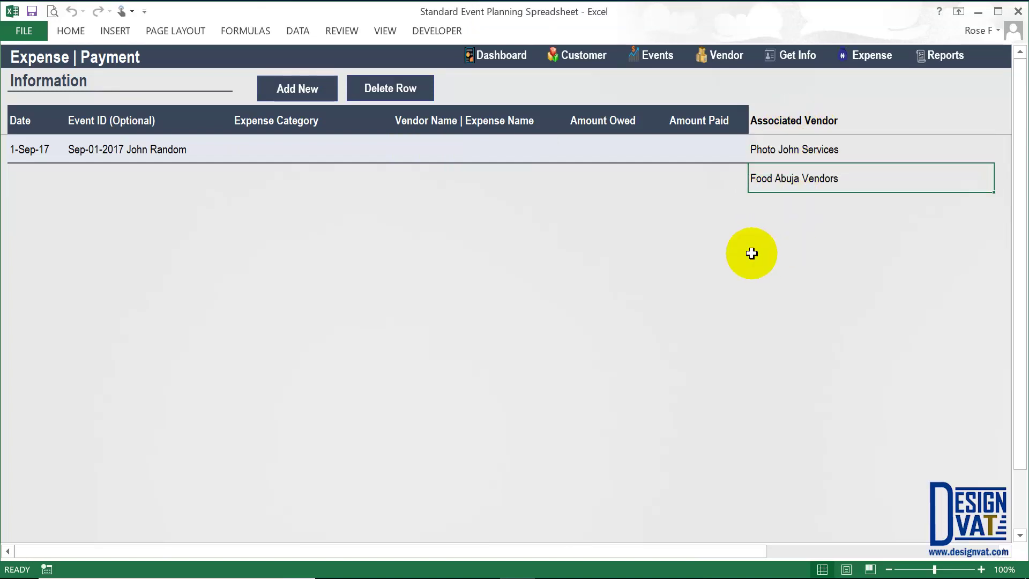
left_click(469, 153)
key("alt+Down")
left_click(466, 157)
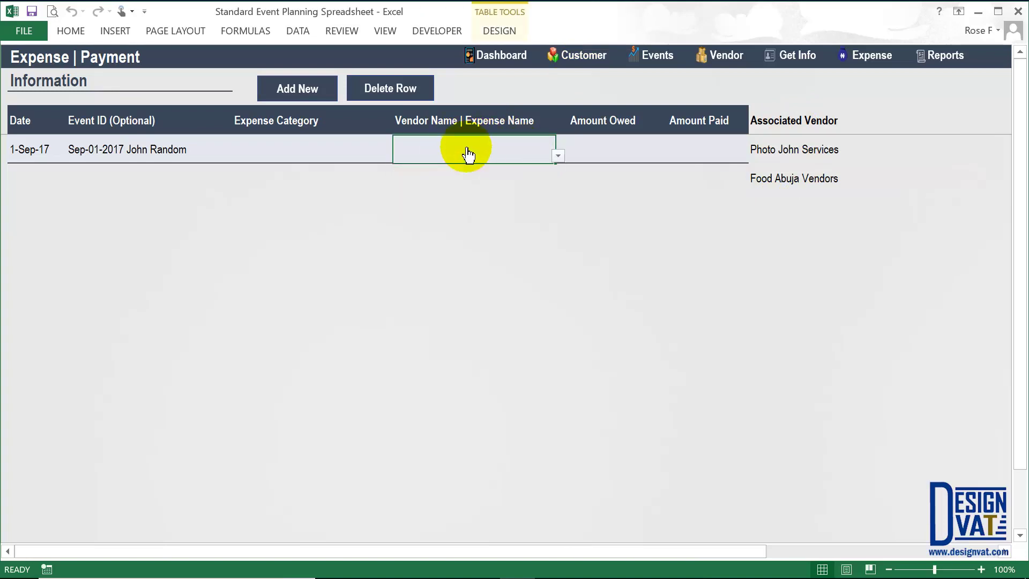
left_click(202, 158)
key("alt+Down")
left_click(183, 170)
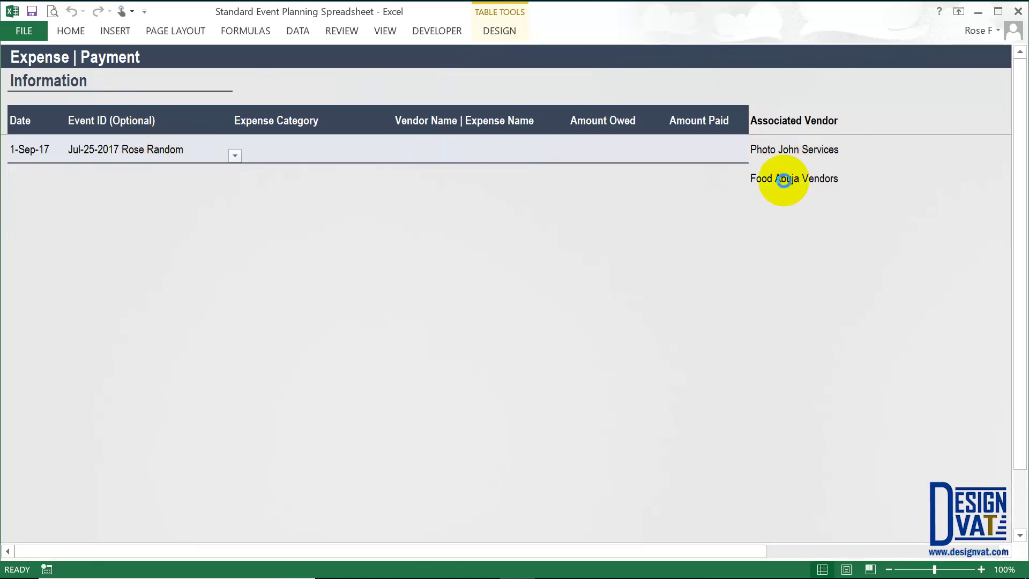
left_click(113, 150)
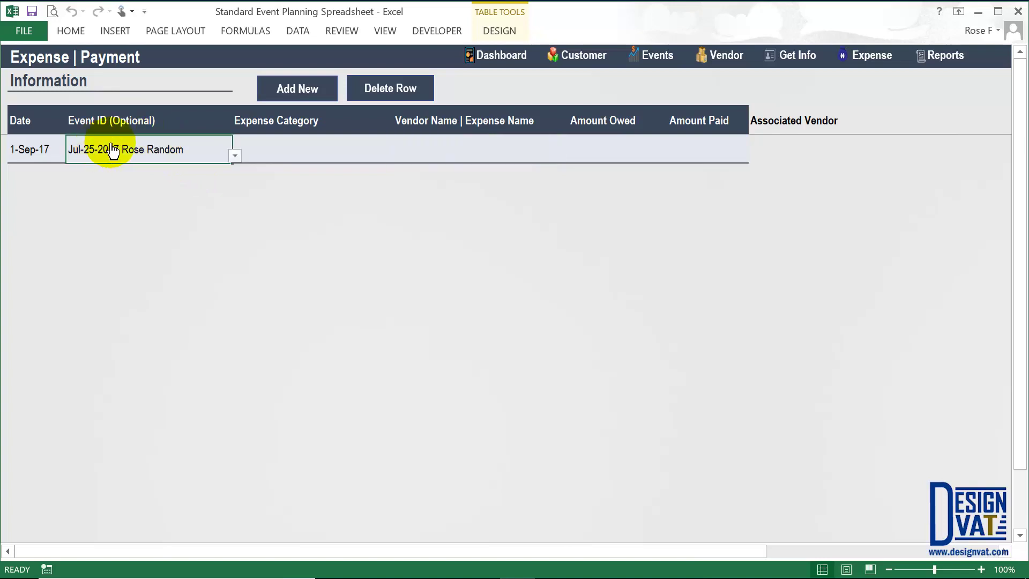
- Add a new Vendor Booking row and correct its date to 23-Jul-17
left_click(661, 59)
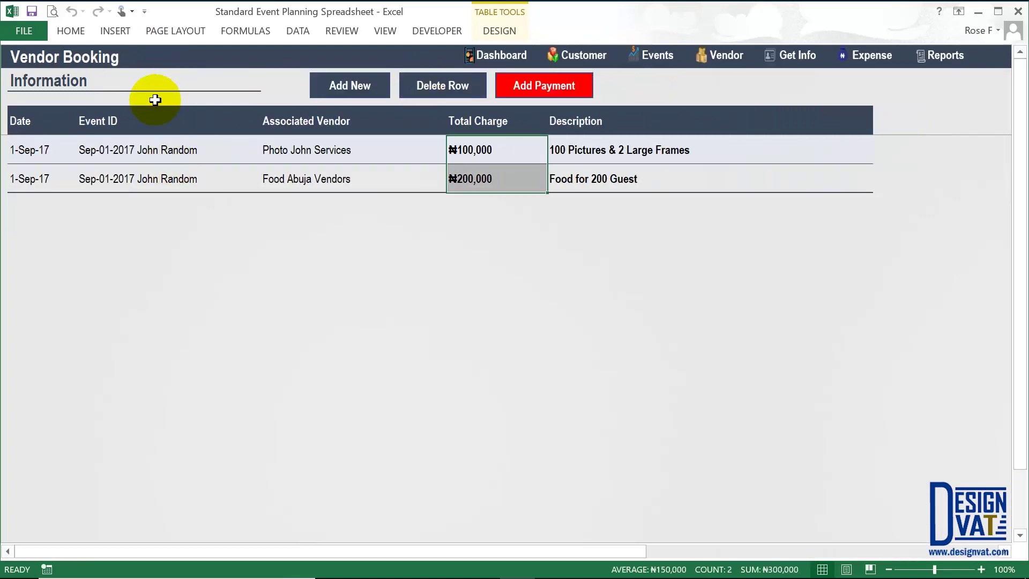
left_click(346, 91)
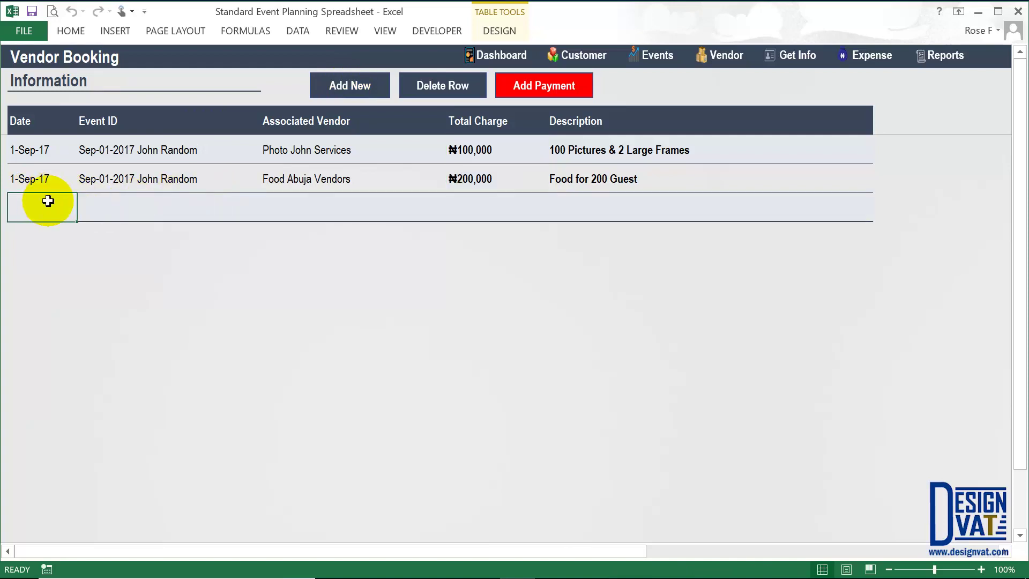
type("017")
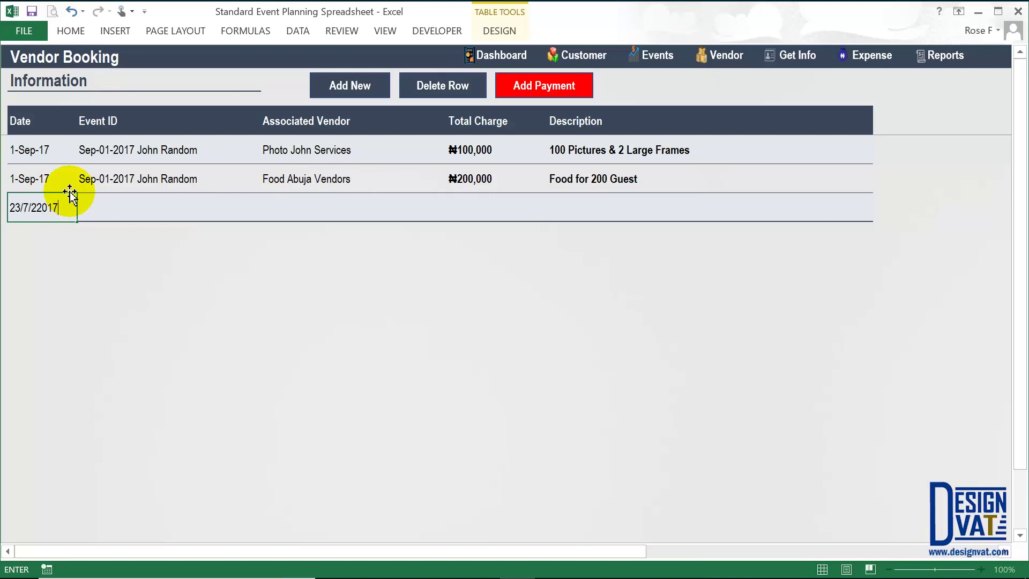
key("Tab")
left_click(43, 204)
double_click(53, 201)
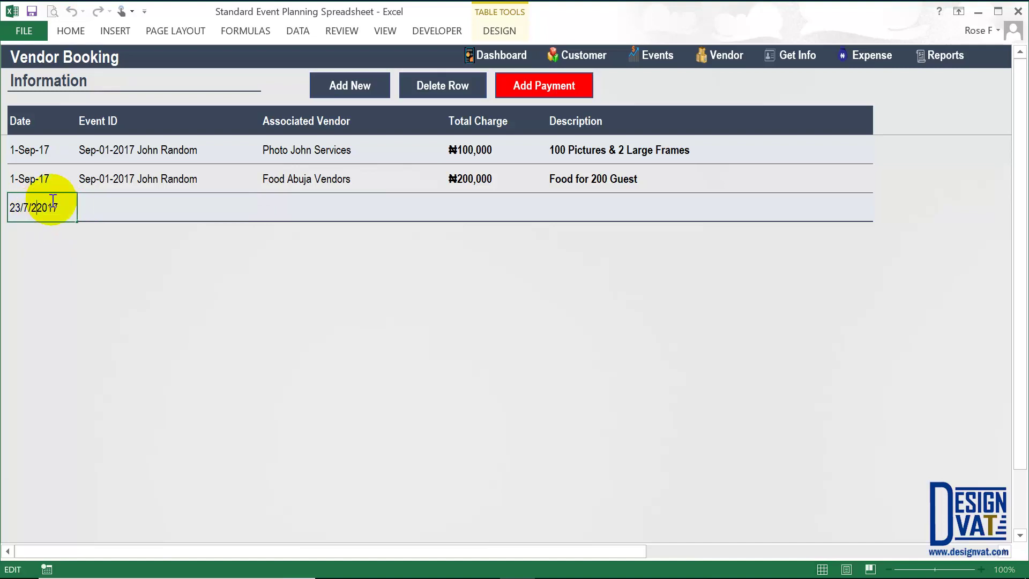
left_click(116, 214)
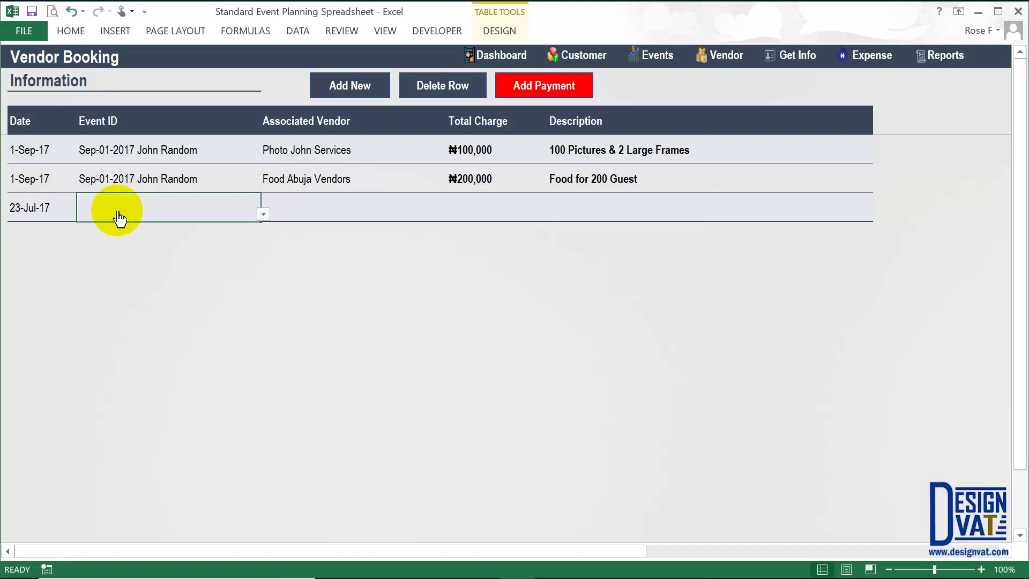
- Book Photo John Services for the Jul-25-2017 event at ₦150,000
key("alt+Down")
left_click(126, 228)
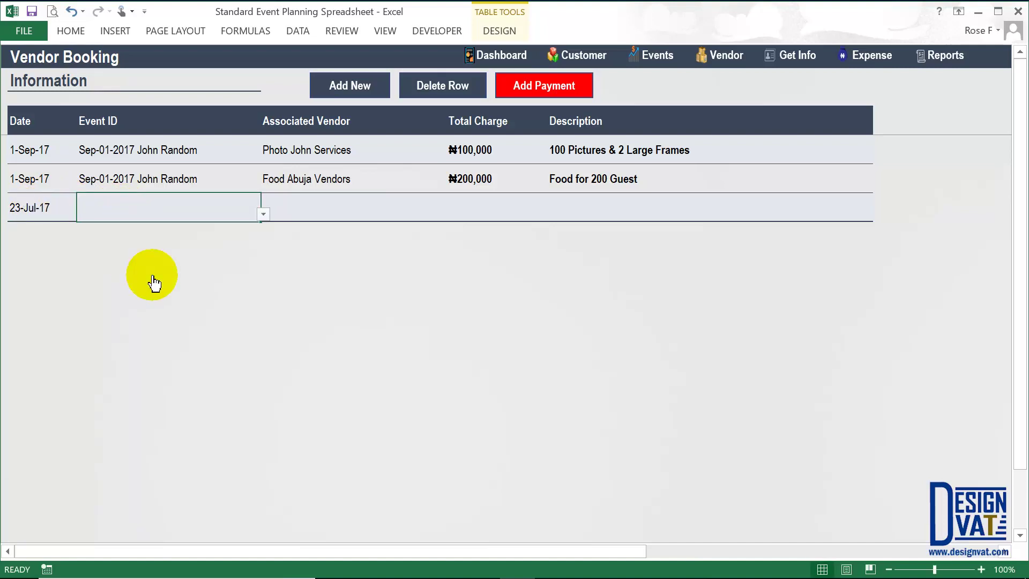
key("Tab")
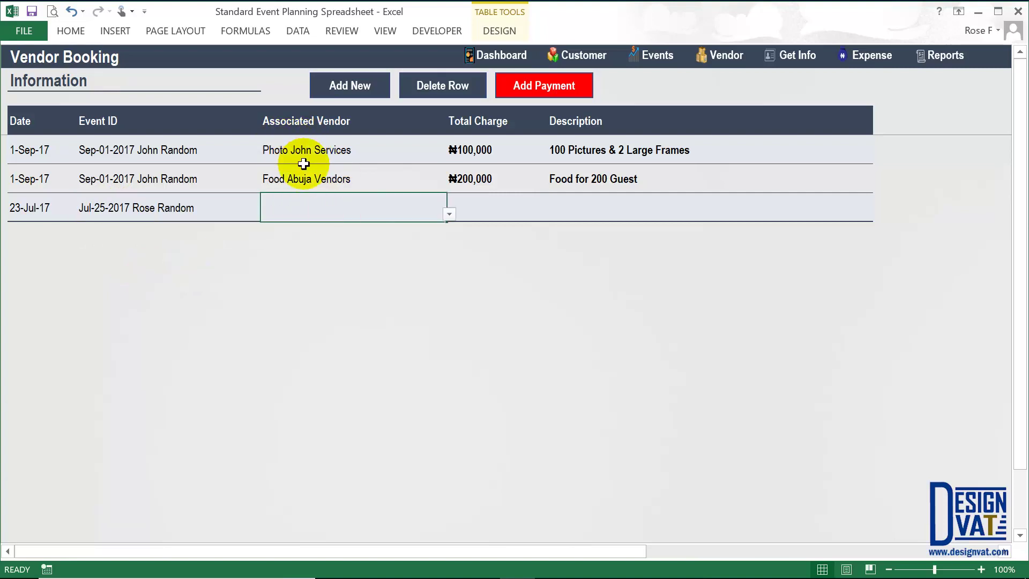
key("alt+Down")
left_click(309, 229)
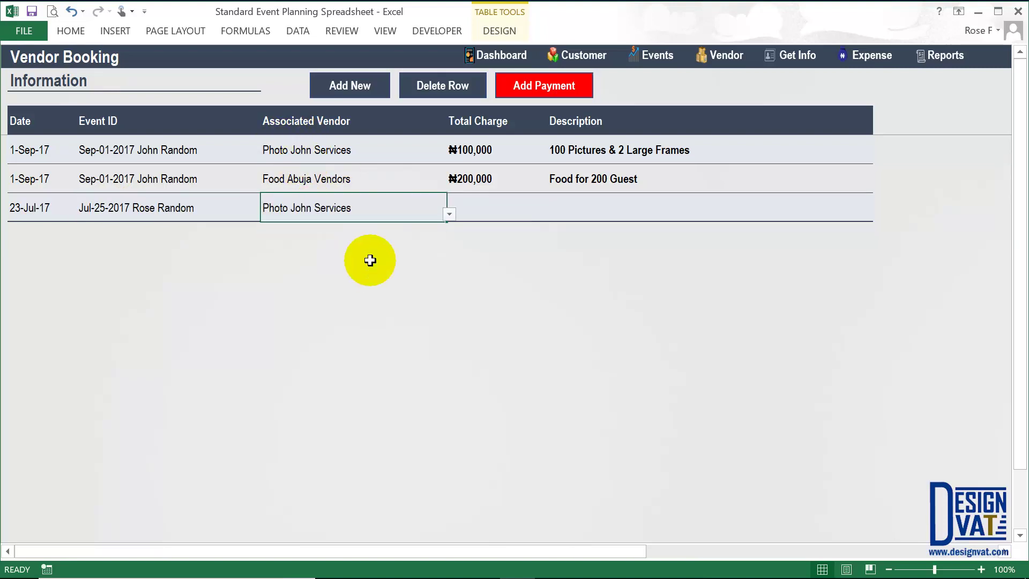
key("Tab")
type("15")
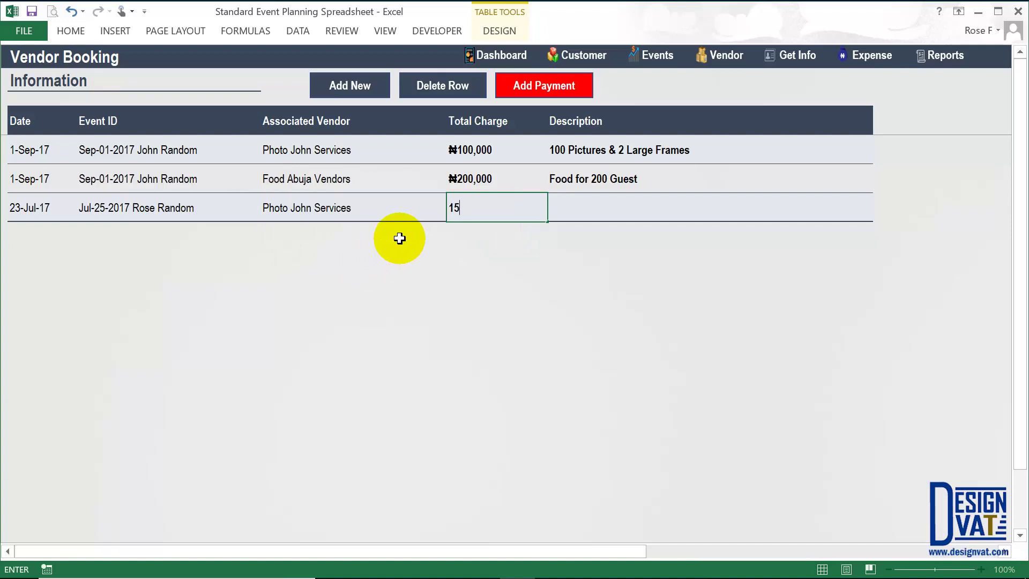
key("Tab")
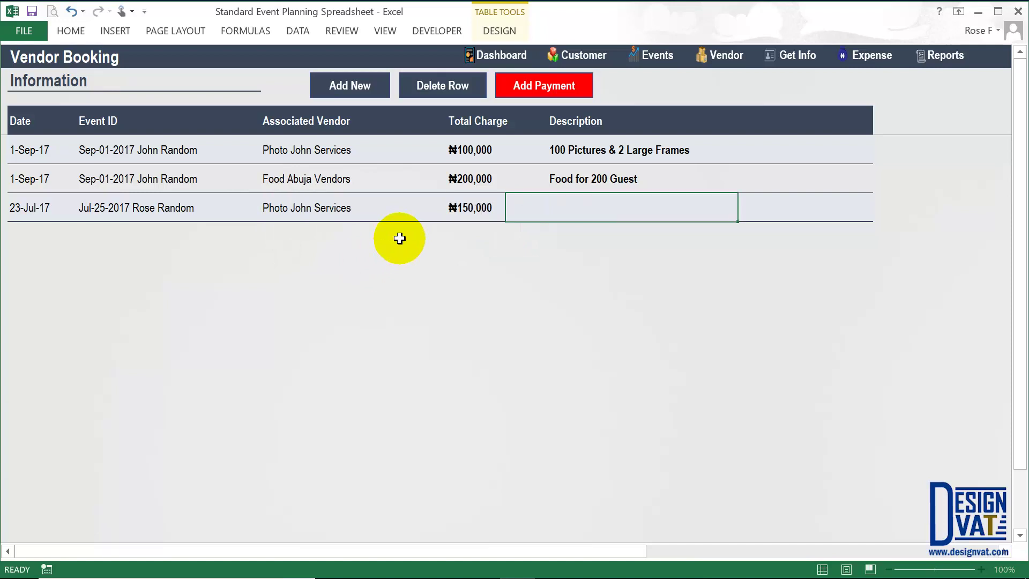
- Describe the booking as '150 Pictures & 5 Large Frames'
type("150 Pictures & 5 La")
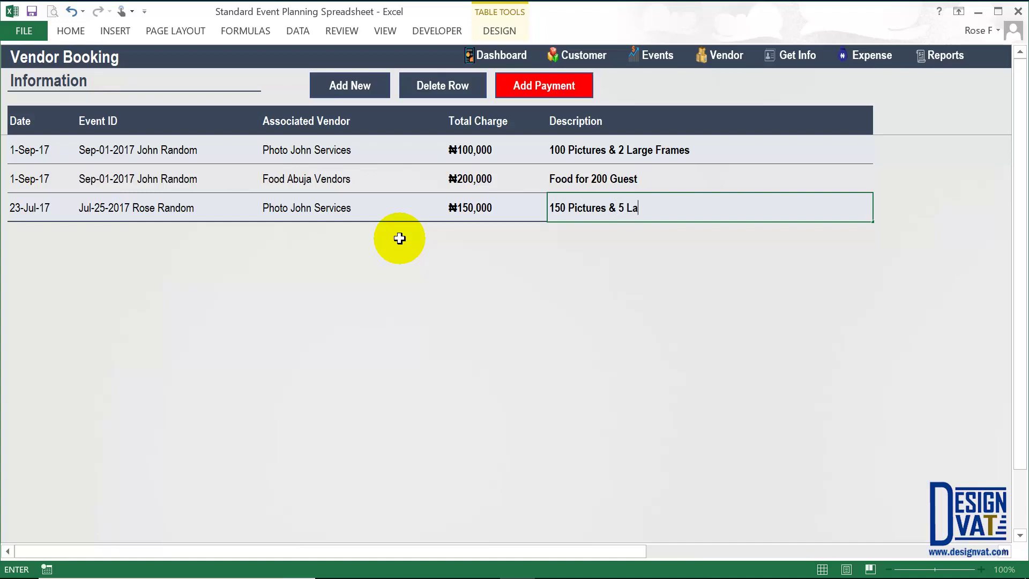
type("rge Frames")
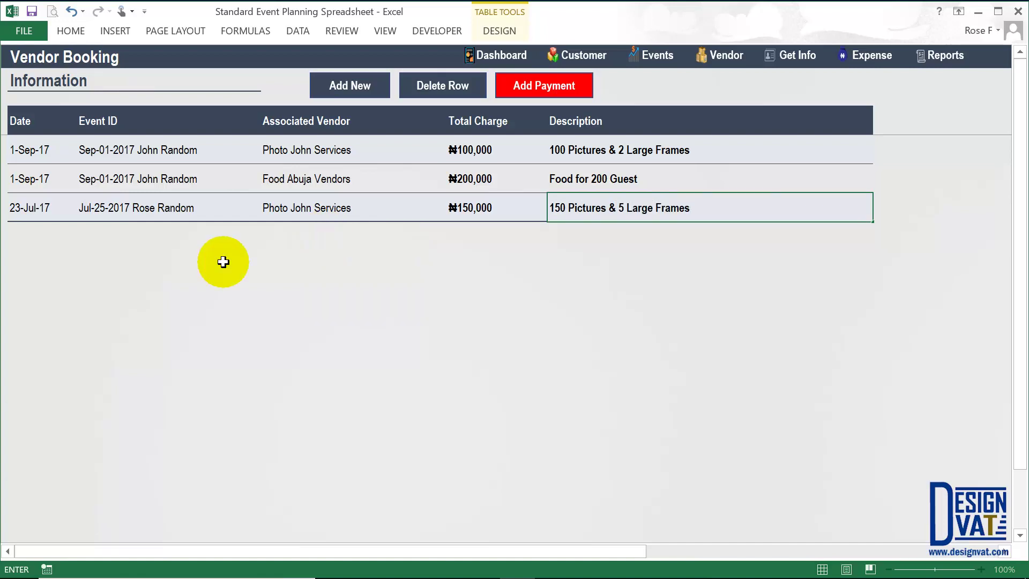
left_click(293, 216)
key("alt+Down")
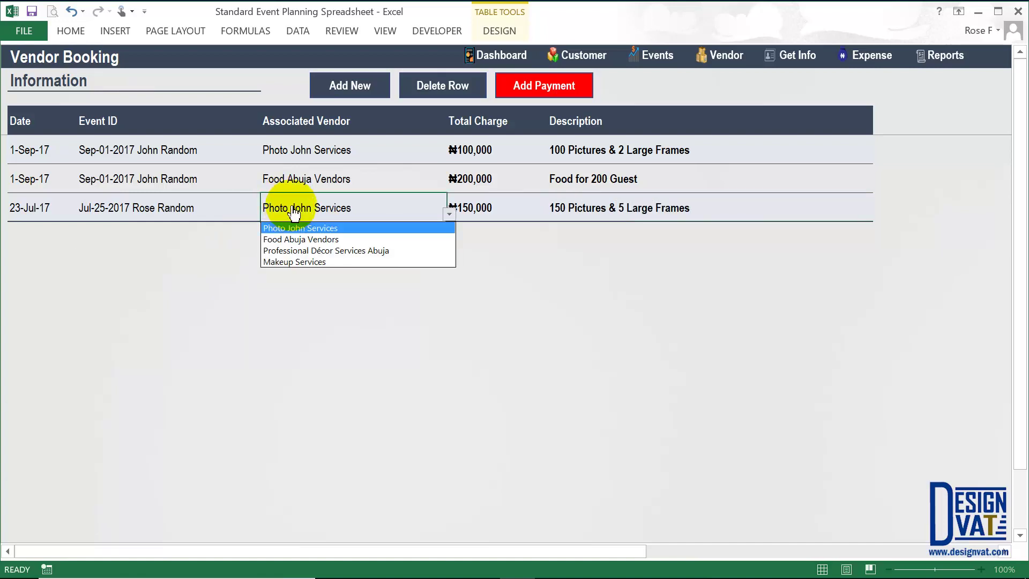
key("Escape")
left_click(139, 207)
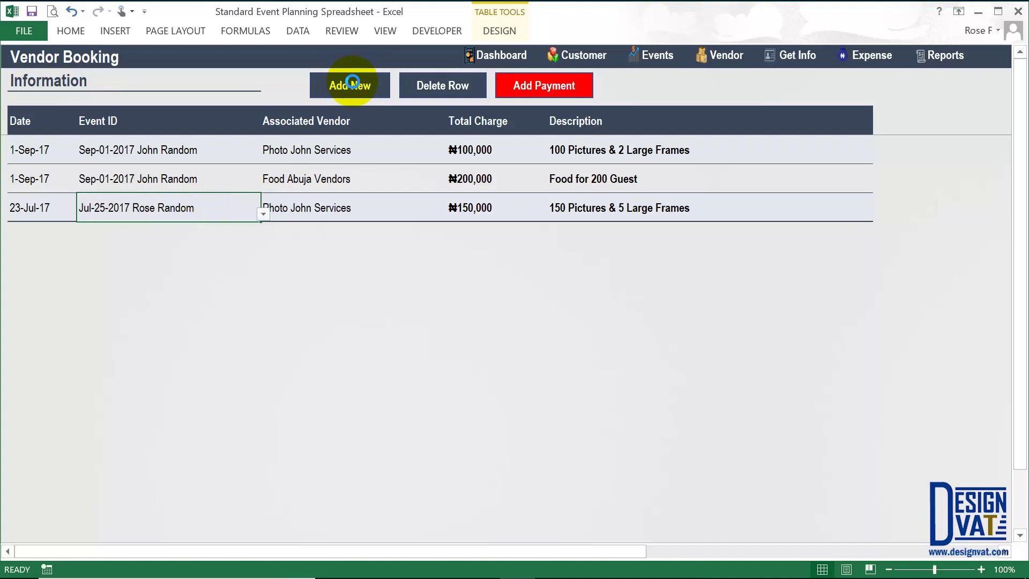
- Fill the next booking with date 23-Jul-17, the Jul-25-2017 event and Professional Décor Services Abuja
key("ctrl+shift+apostrophe")
key("Tab")
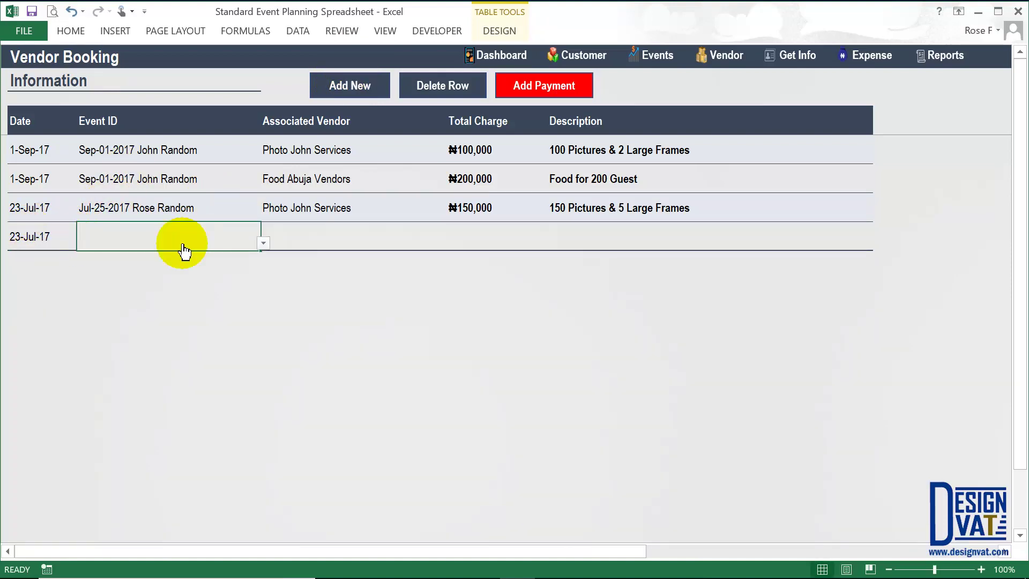
key("alt+Down")
left_click(115, 266)
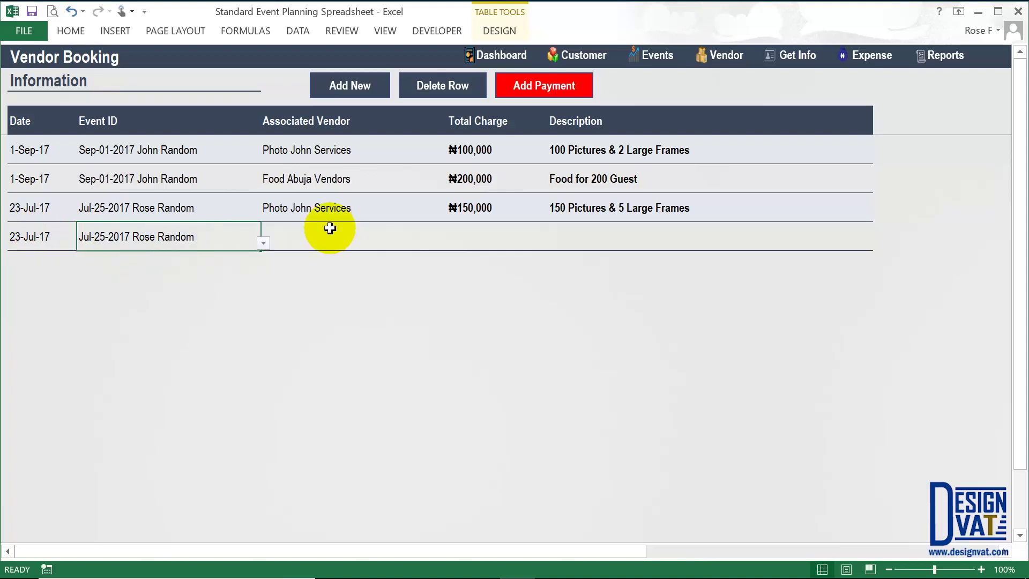
left_click(315, 236)
key("alt+Down")
left_click(288, 279)
key("Tab")
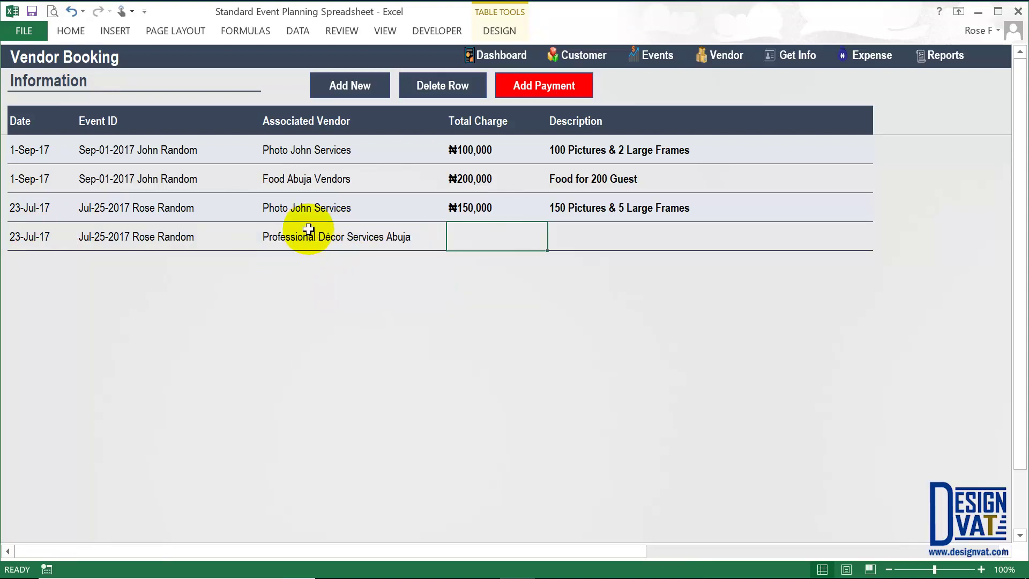
- Give the décor booking a ₦200,000 charge and its description
type("200,000")
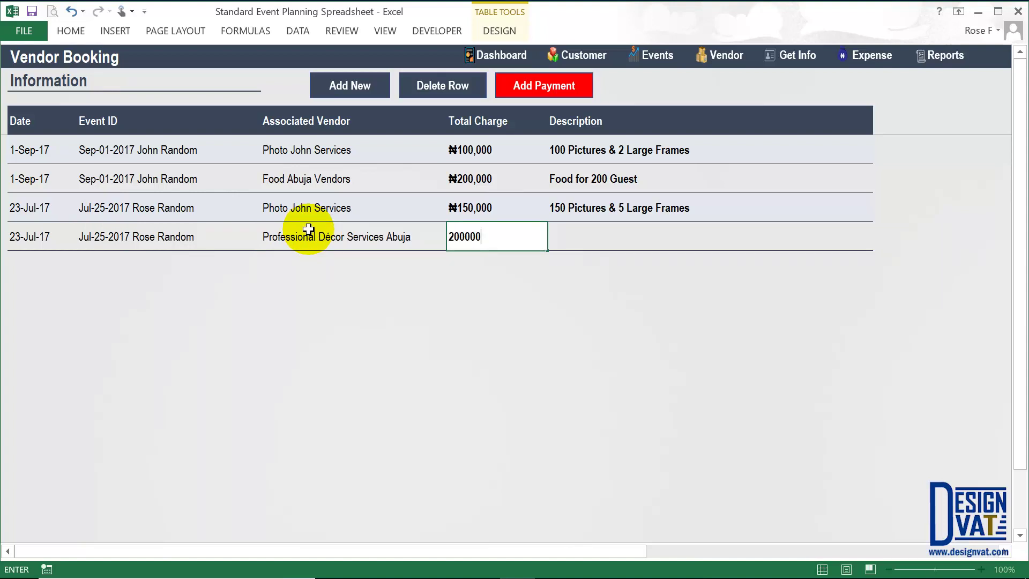
key("Tab")
type("DE")
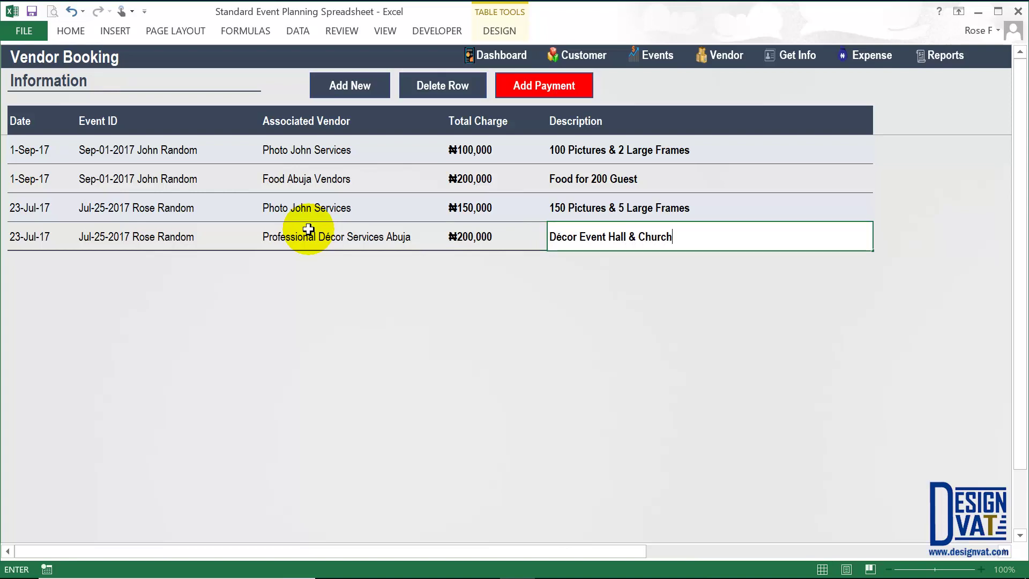
key("Return")
left_click_drag(294, 206, 295, 228)
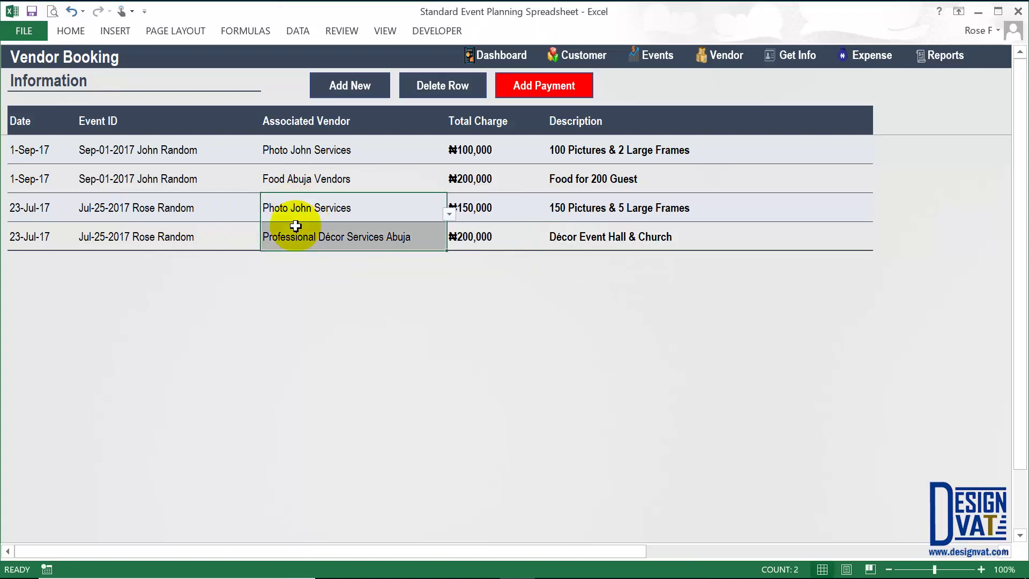
left_click(194, 209)
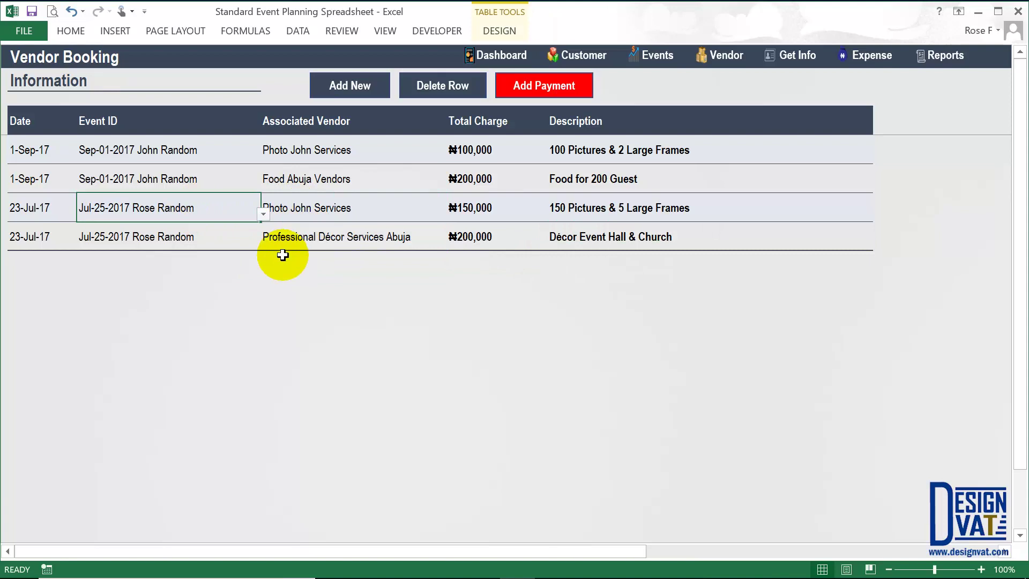
- Add another booking row for the Jul-25-2017 event with Makeup Services as vendor
left_click(361, 92)
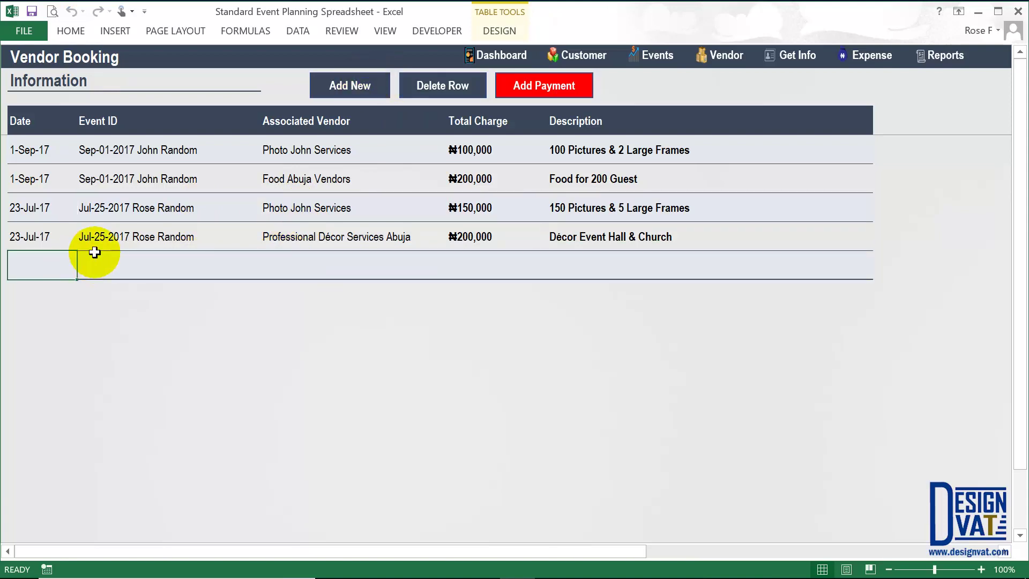
left_click(104, 268)
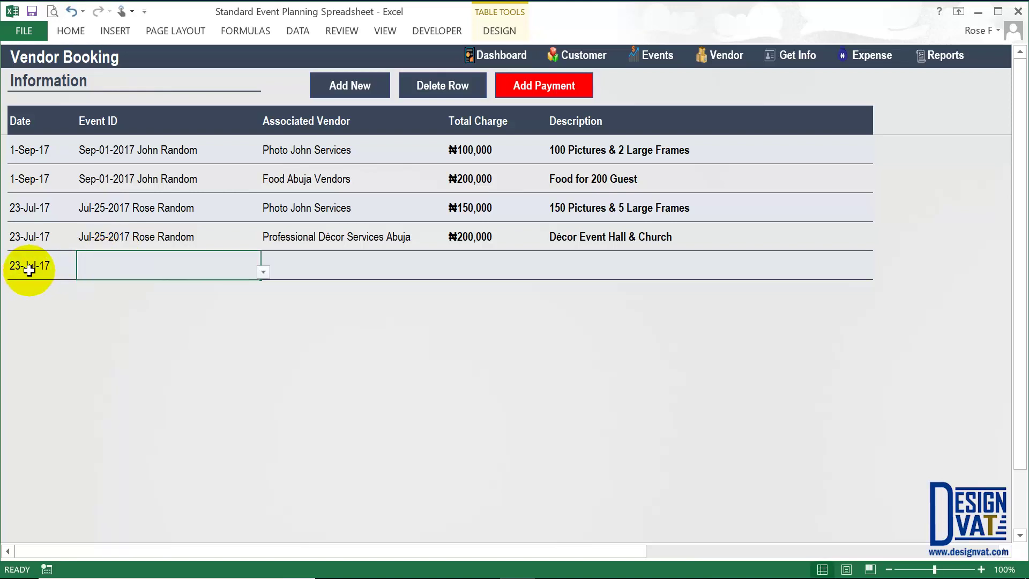
key("alt+Down")
left_click(134, 286)
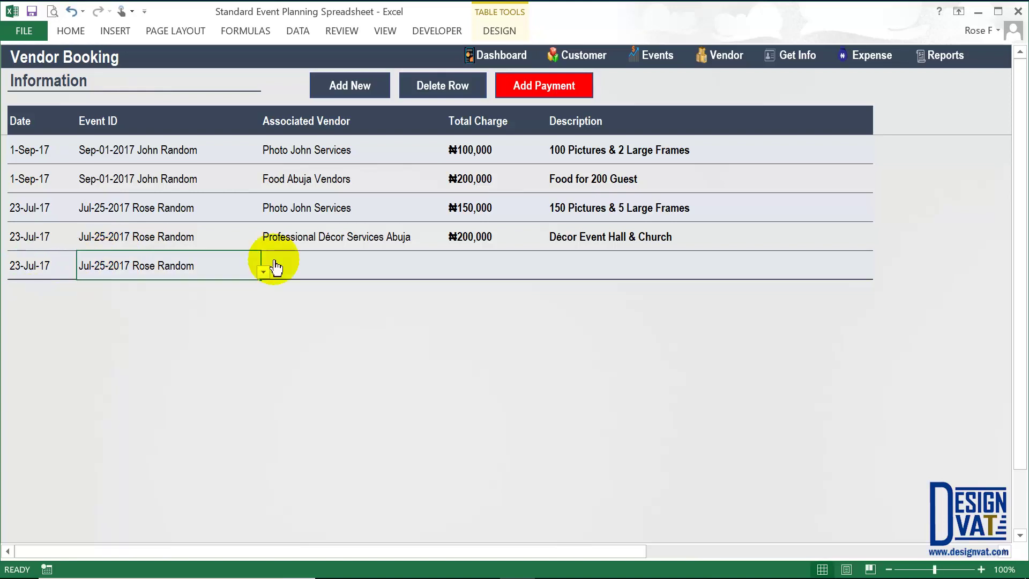
left_click(330, 270)
key("alt+Down")
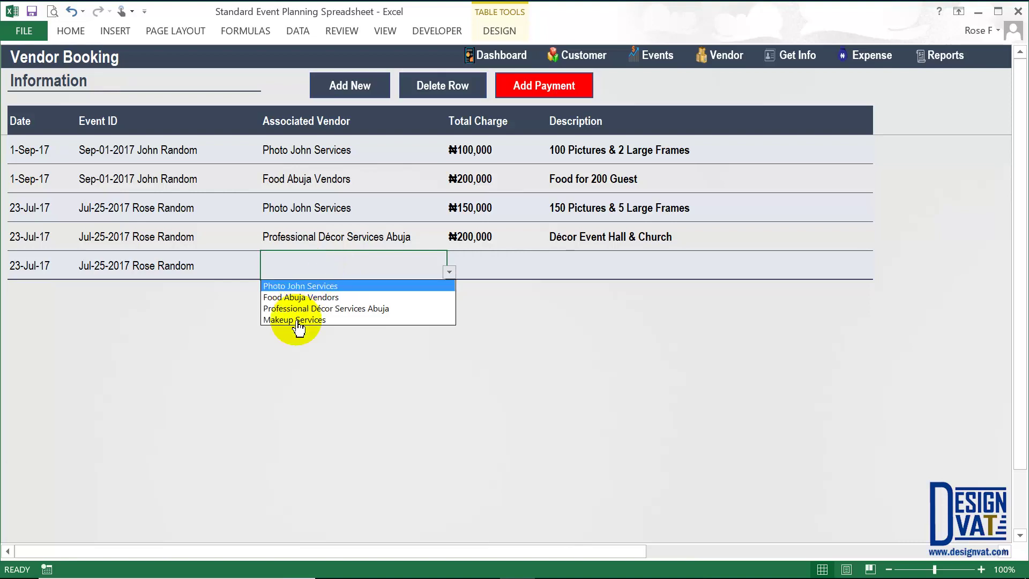
left_click(375, 320)
- Enter the Makeup Services charge of ₦130,000 and its description
key("Tab")
type("130")
key("Tab")
type("Mak")
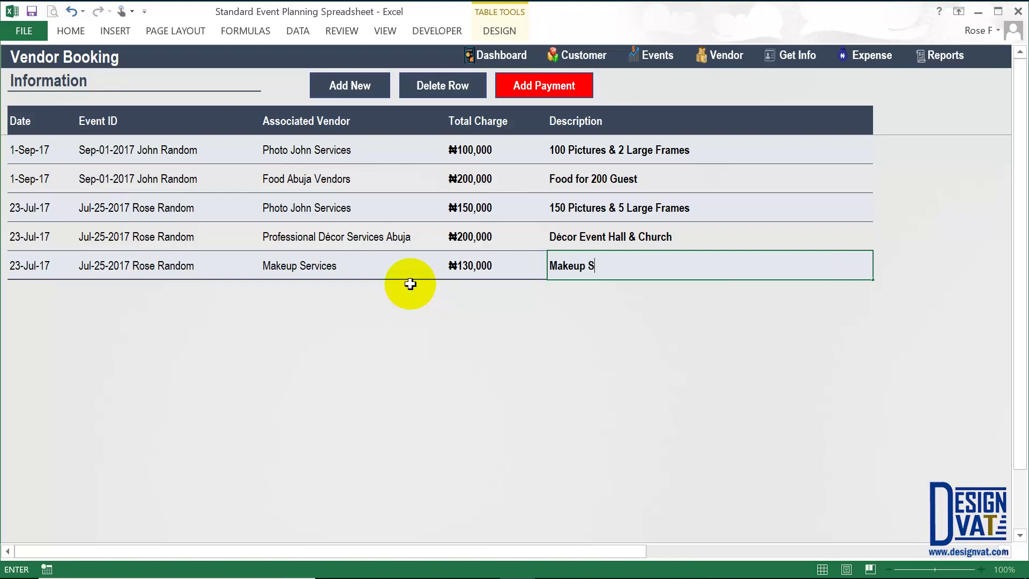
key("Return")
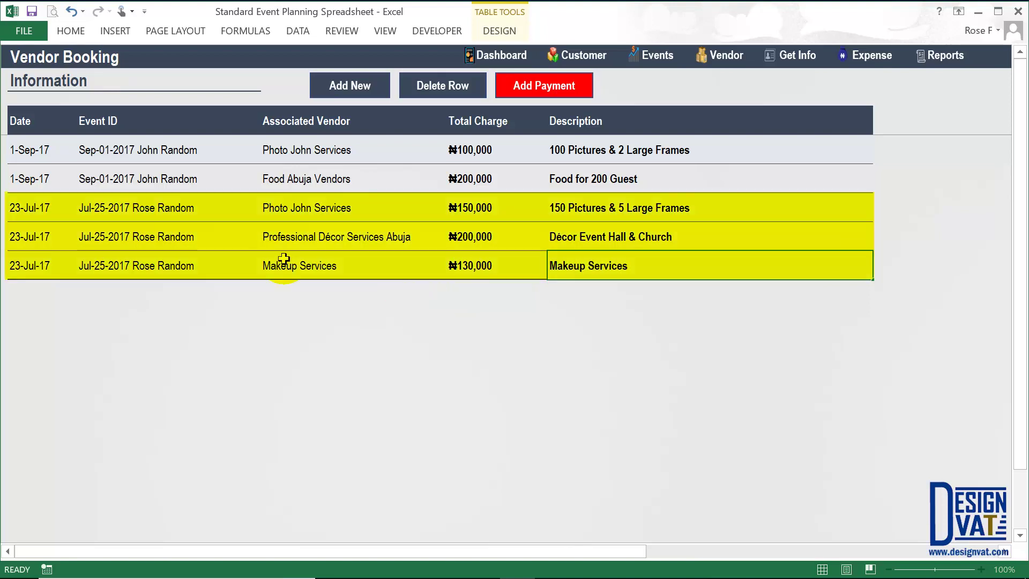
left_click(313, 209)
left_click_drag(308, 237, 299, 252)
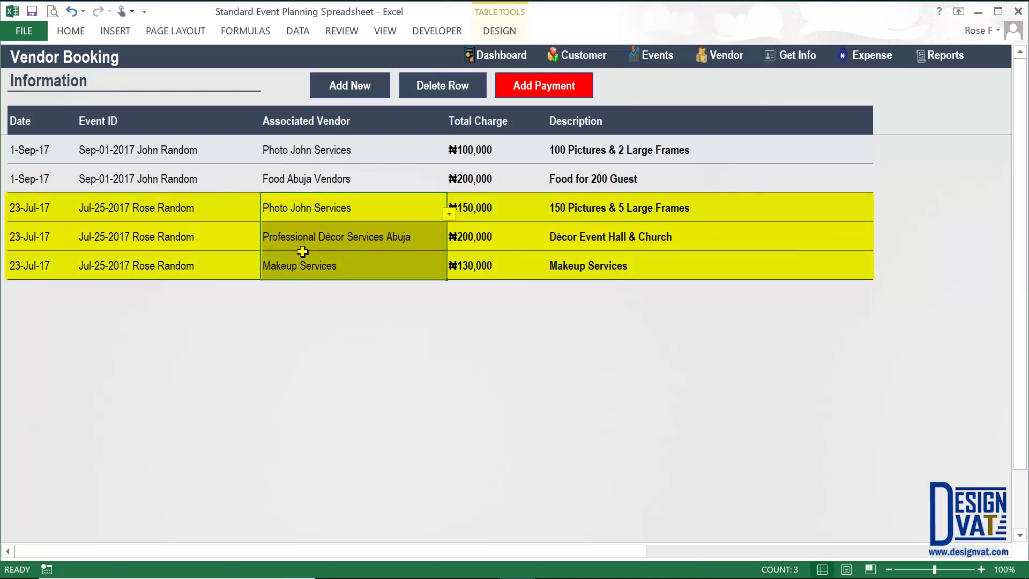
left_click(184, 203)
left_click(191, 152)
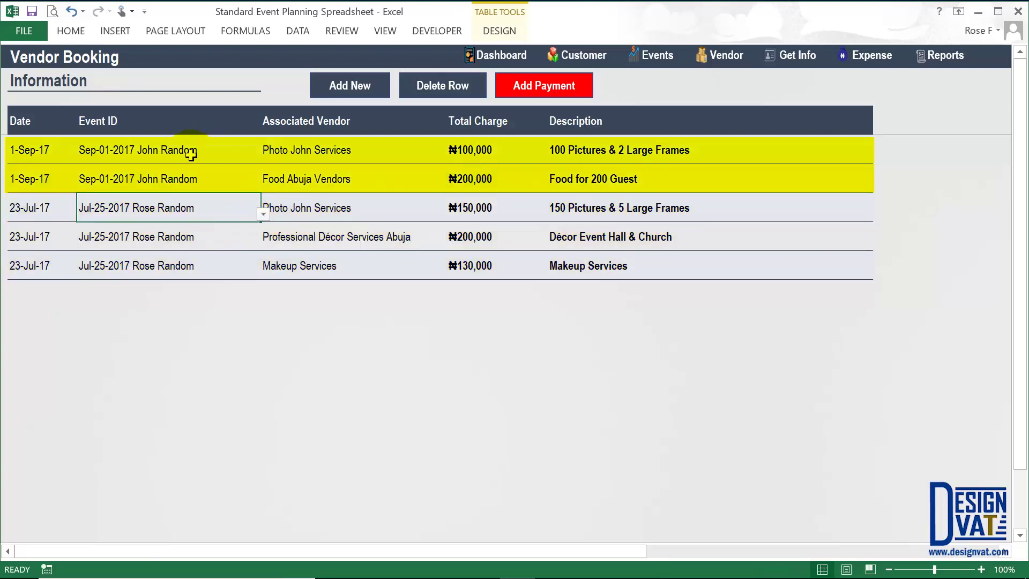
left_click_drag(271, 151, 306, 292)
left_click(181, 212)
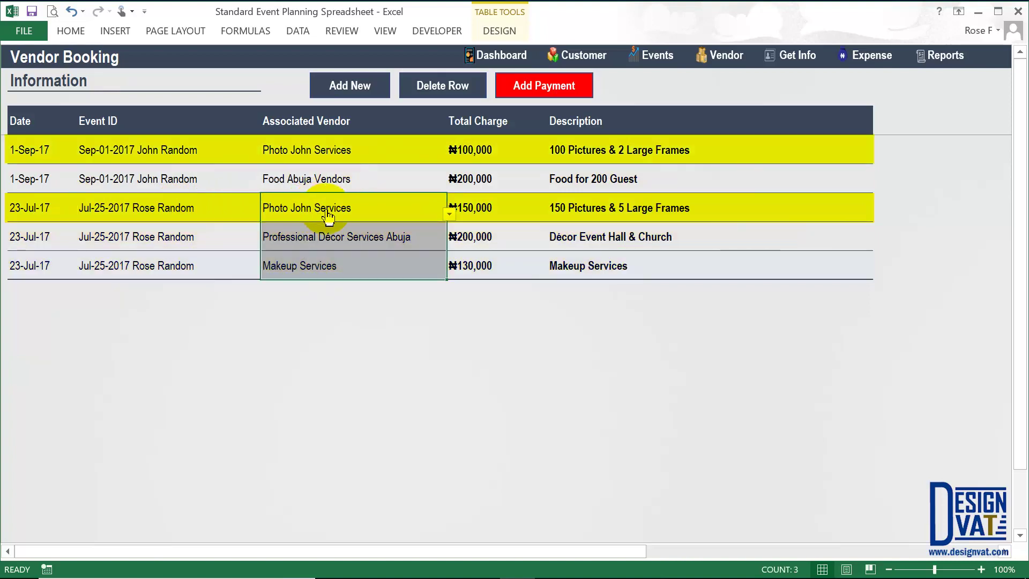
left_click_drag(472, 153, 472, 179)
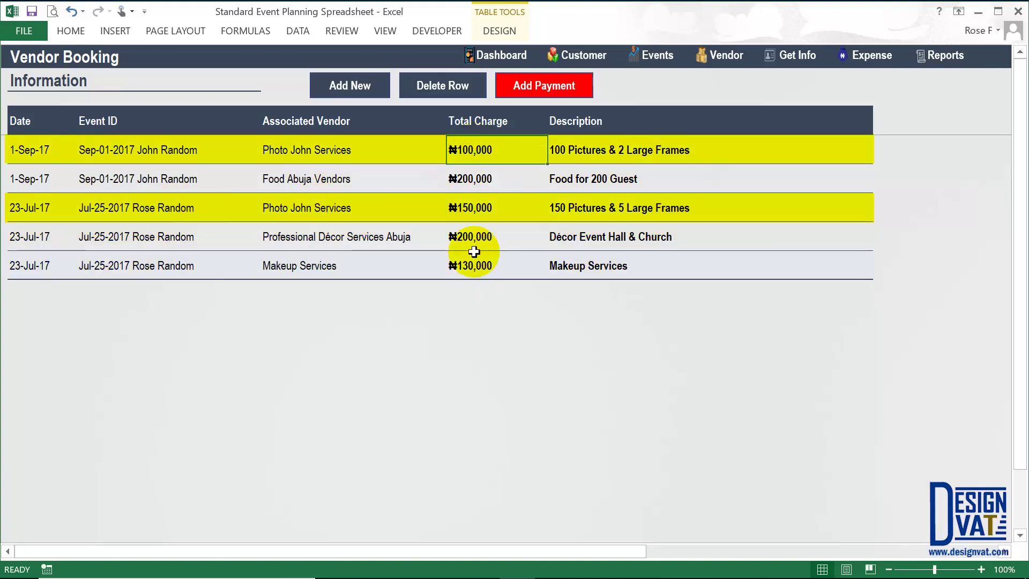
left_click(470, 201)
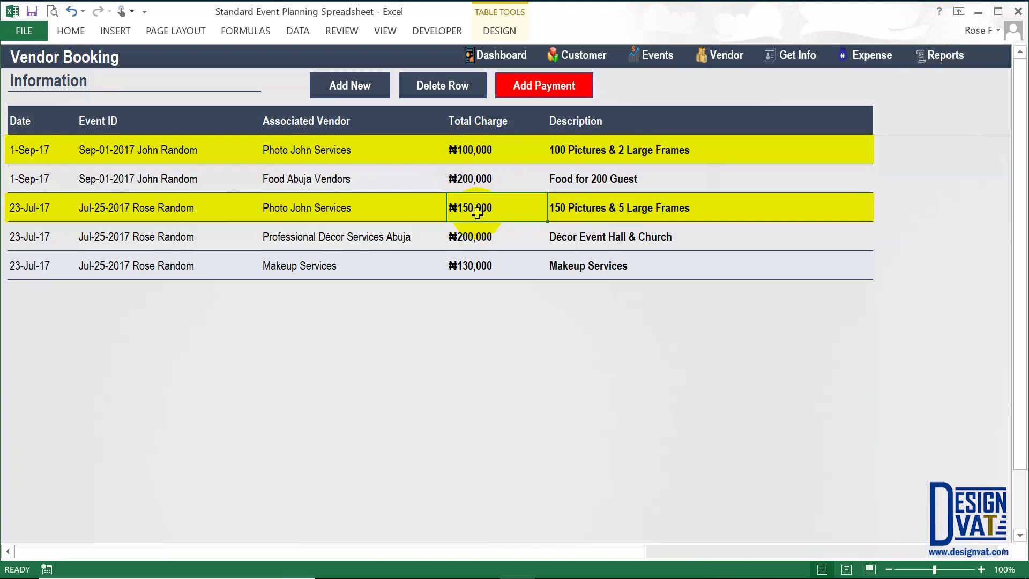
left_click(727, 58)
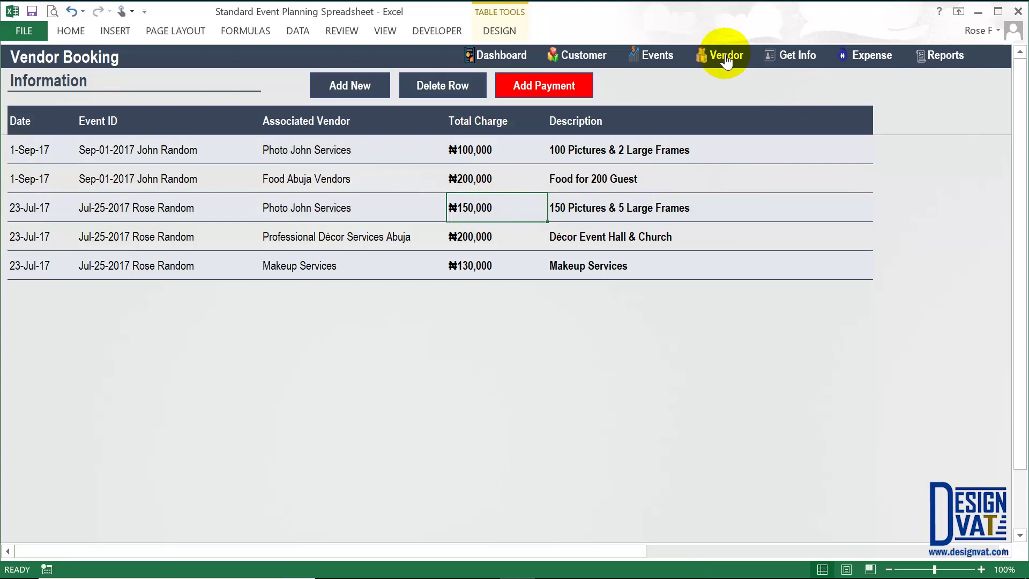
- Check each vendor's outstanding total and select the Outstanding Total column to view its sum
left_click(679, 149)
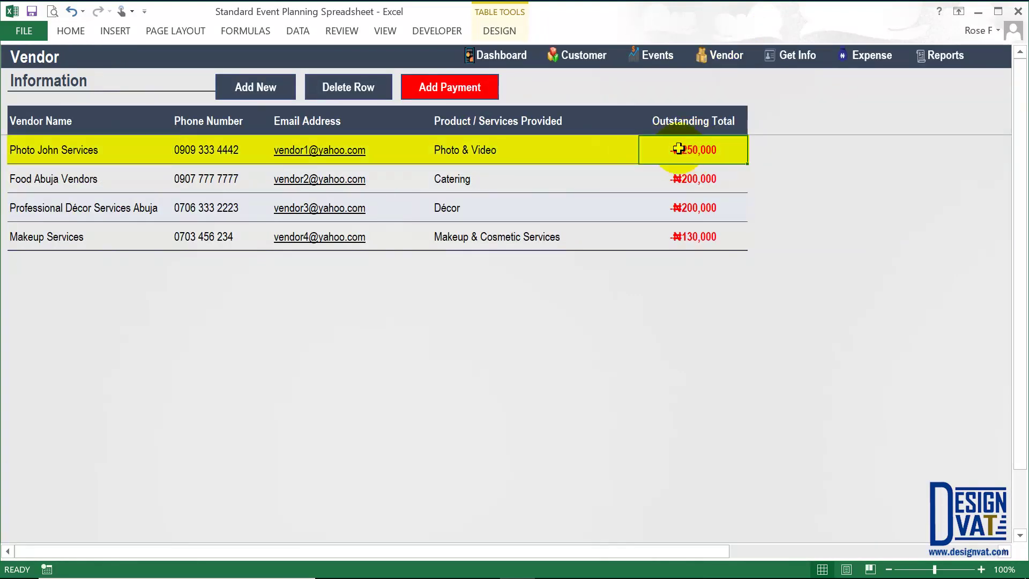
left_click(120, 153)
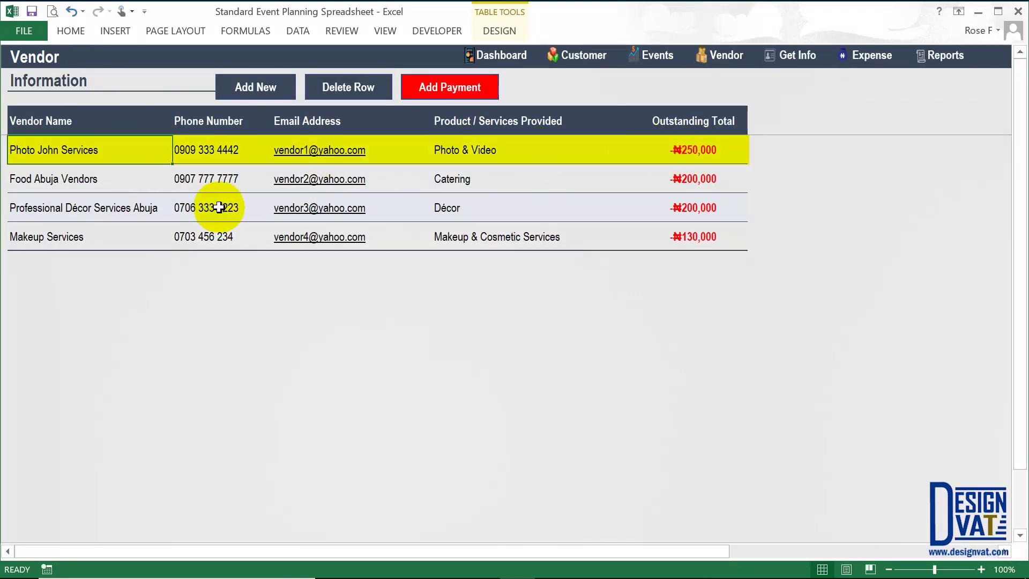
left_click(203, 206)
left_click(59, 213)
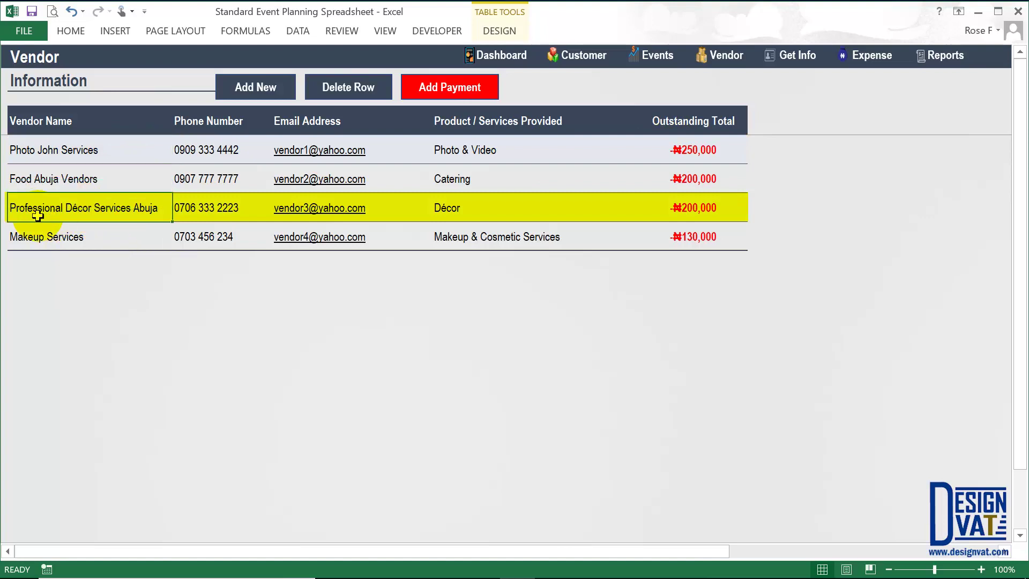
left_click(687, 210)
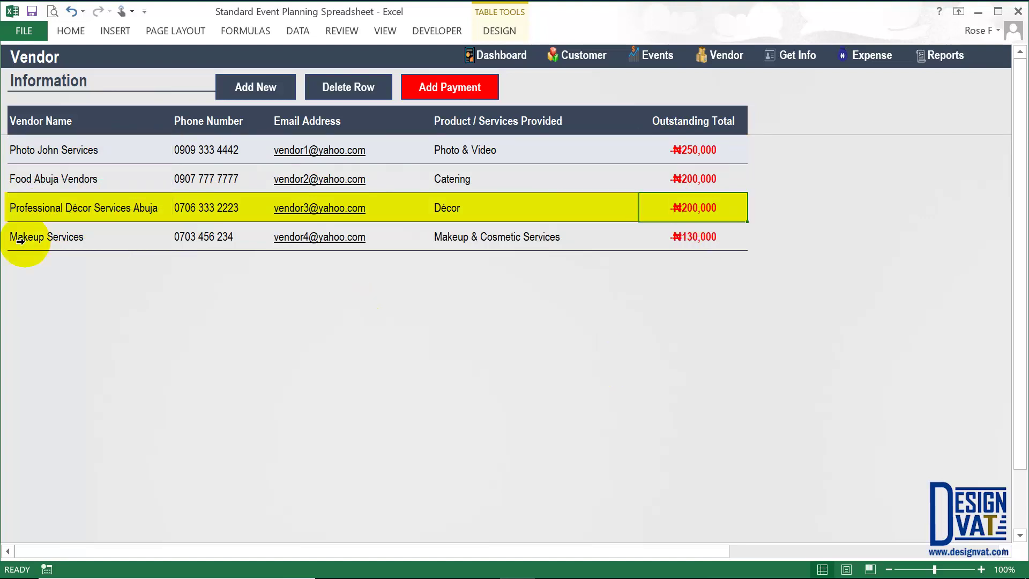
left_click(44, 241)
left_click(688, 238)
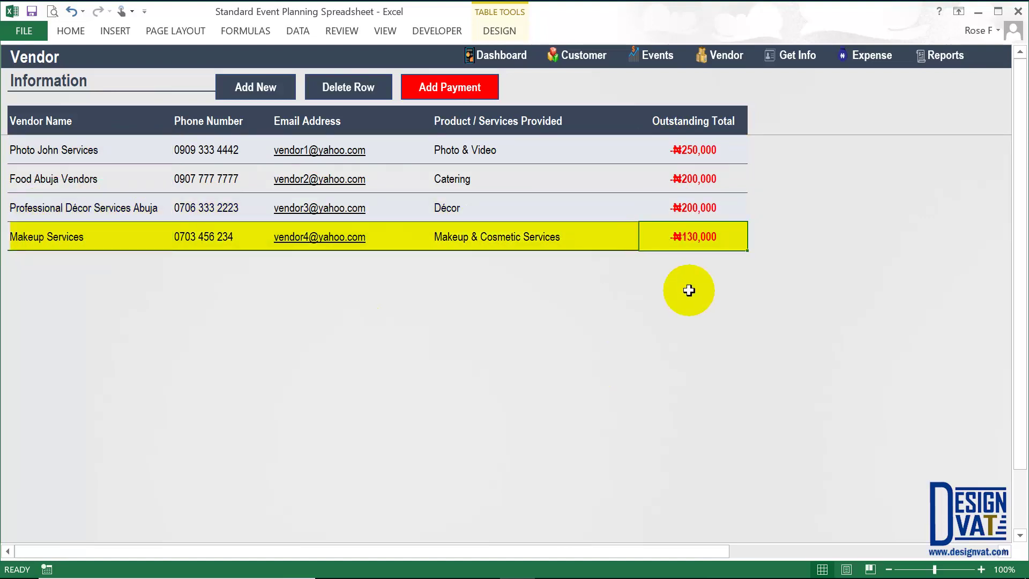
left_click_drag(717, 119, 680, 276)
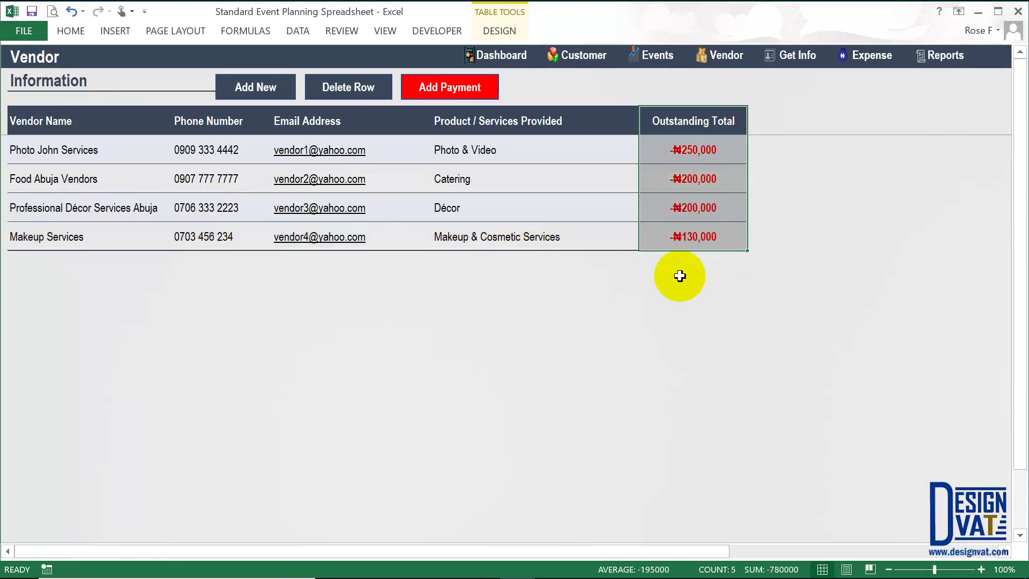